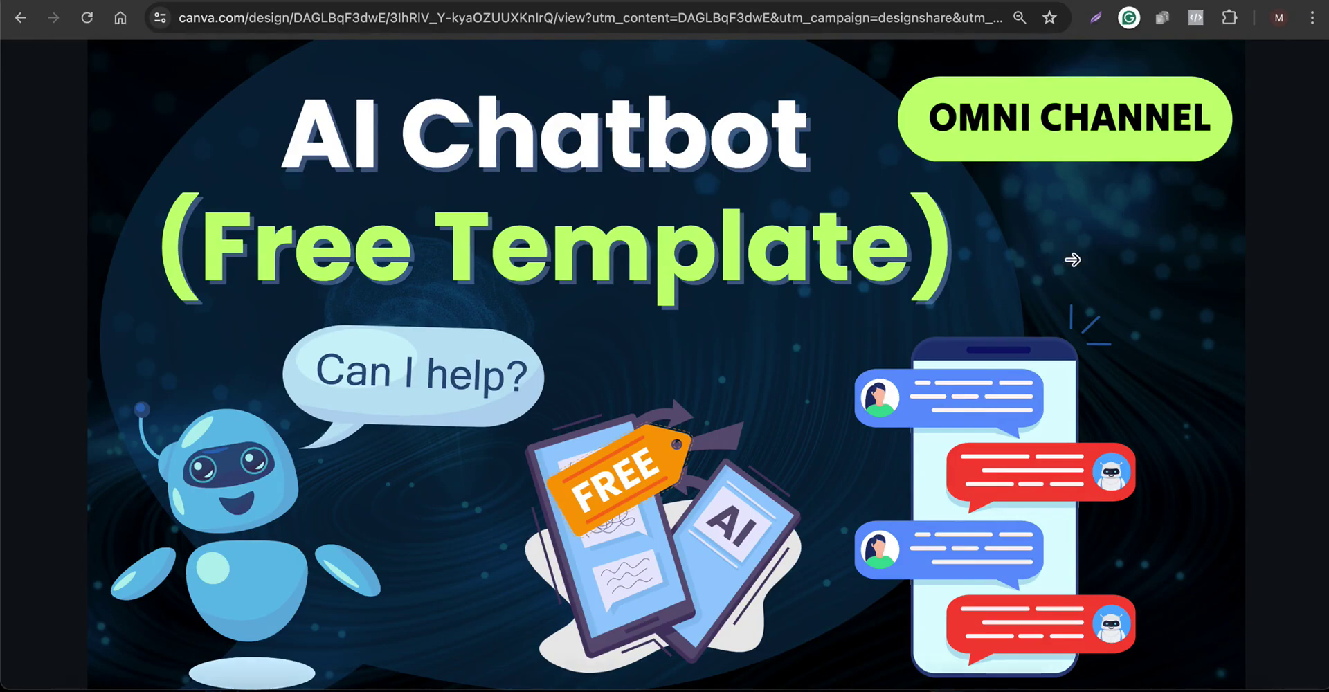
Advance the AI Chatbot template presentation to page 2, the chatbot feature list
left_click(1072, 260)
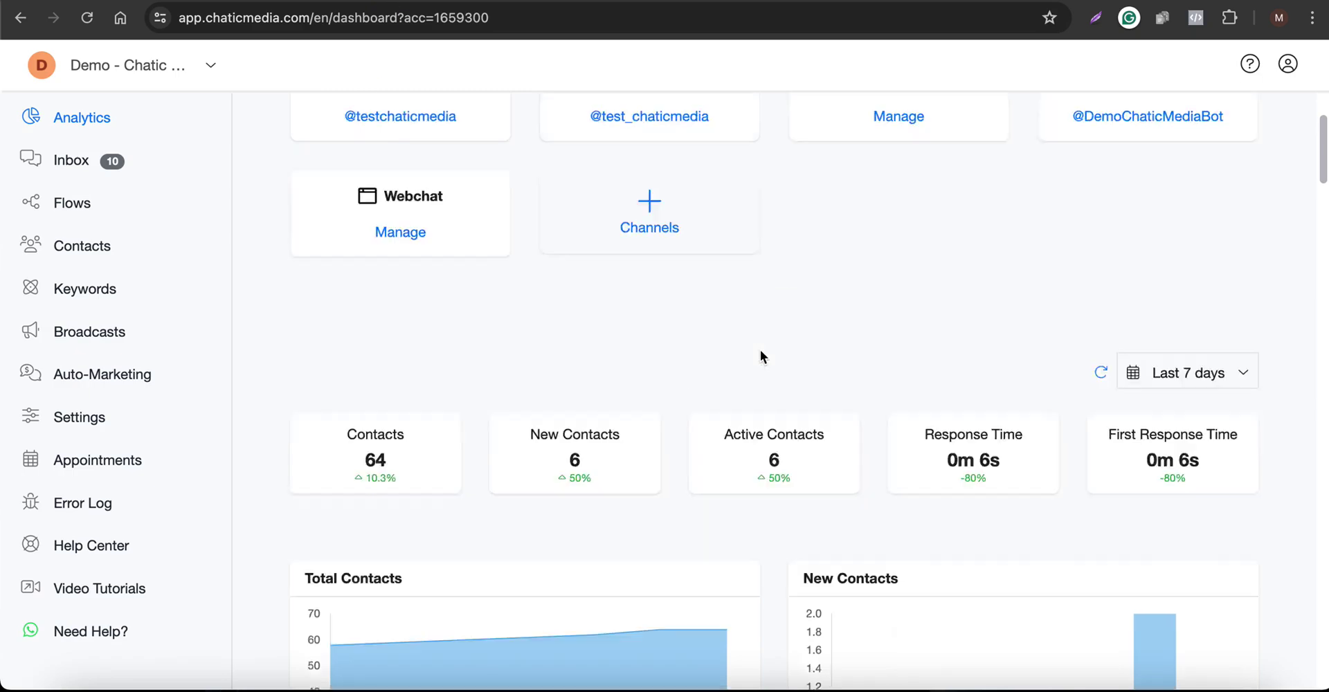
scroll(760, 351, "up", 2)
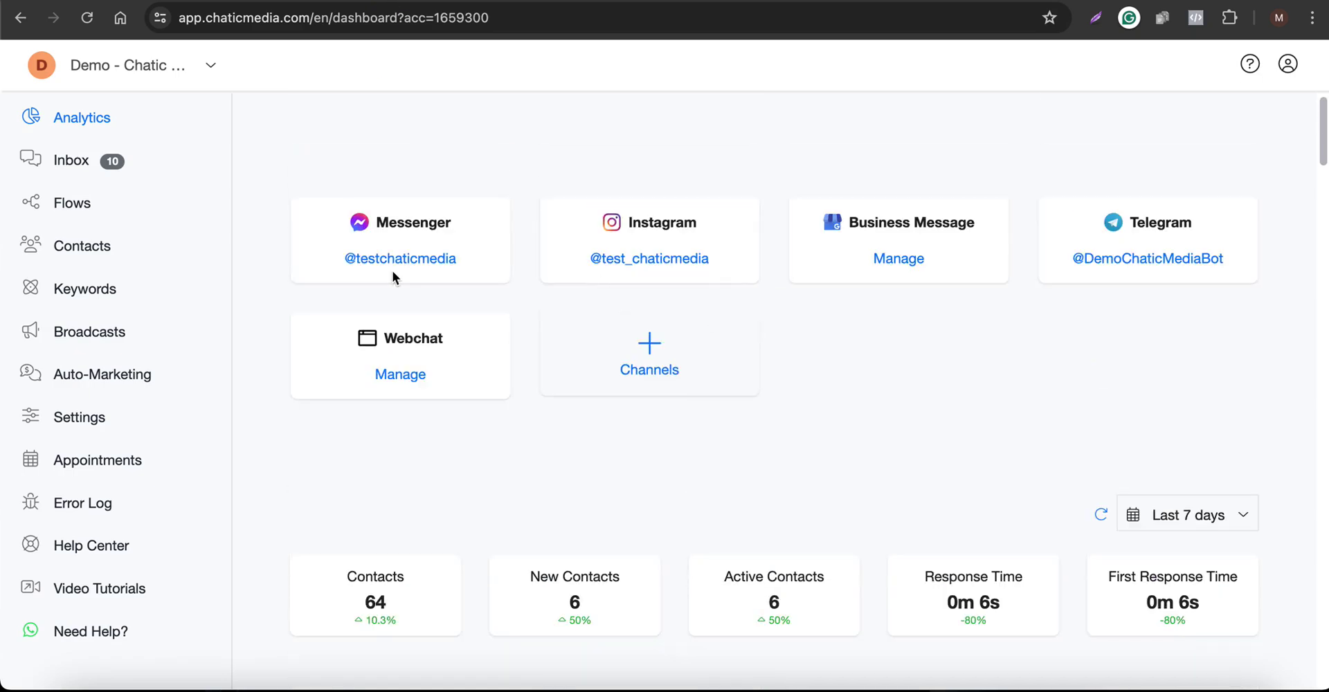
Go to Flows and open the All Free Templates folder to browse chatbot template flows
left_click(70, 219)
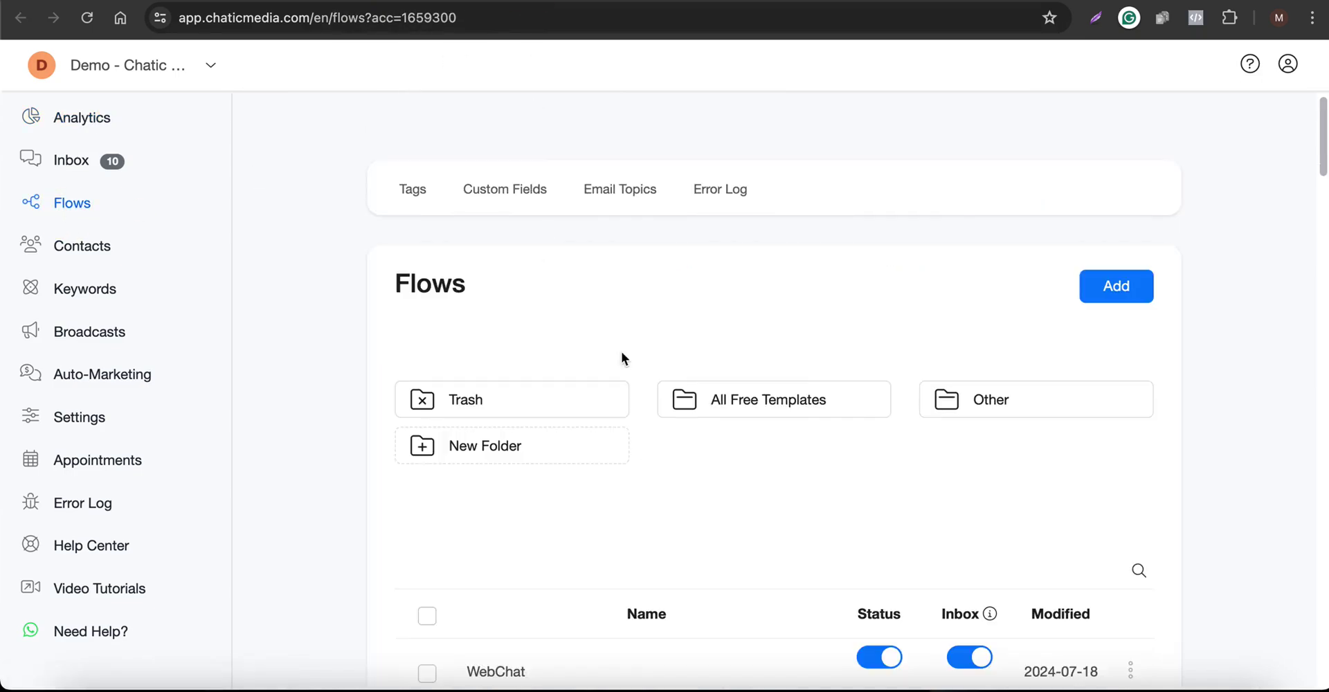
left_click(731, 401)
scroll(552, 651, "down", 3)
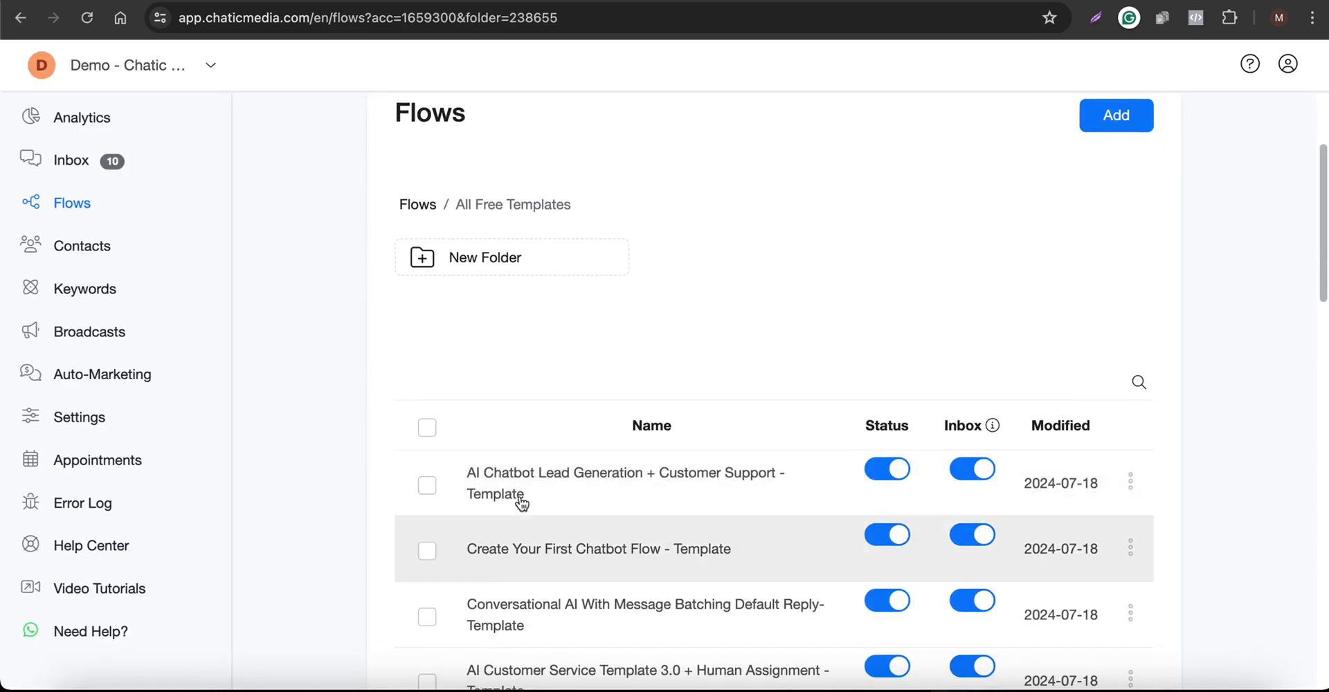
Open the AI Chatbot Lead Generation + Customer Support template, read its setup note, then leave the editor
left_click(635, 478)
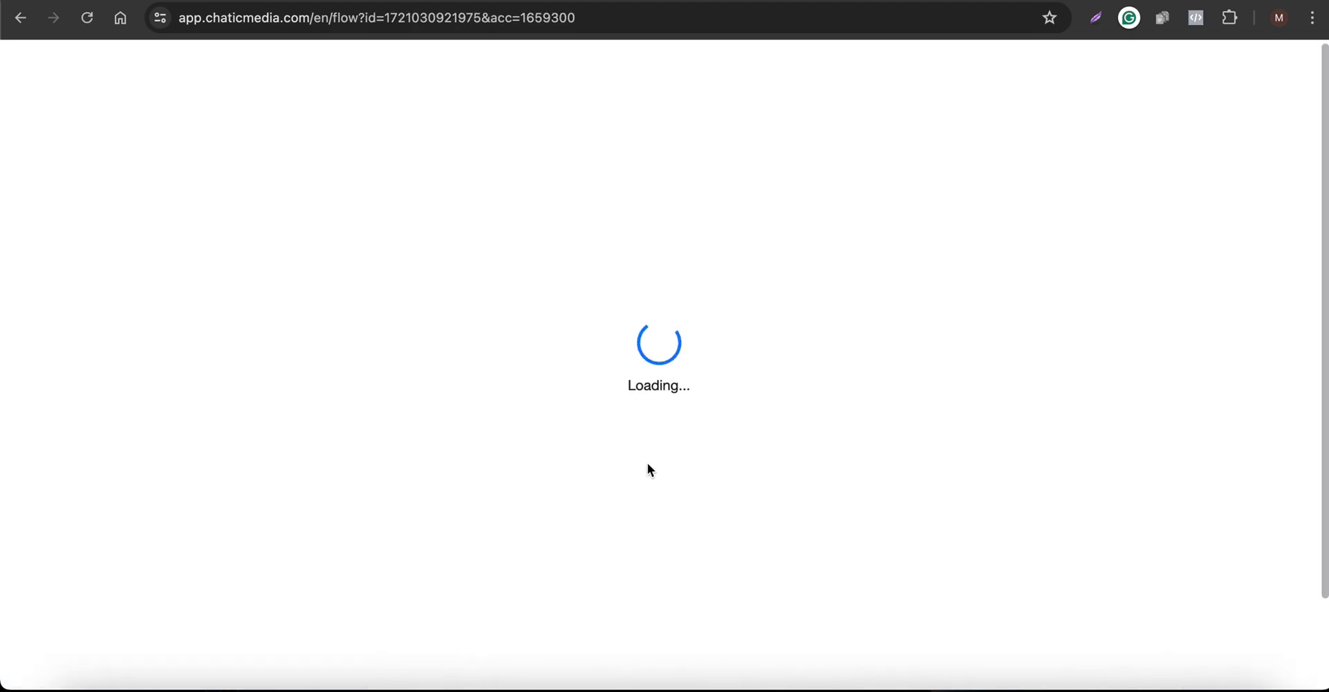
scroll(179, 152, "up", 5)
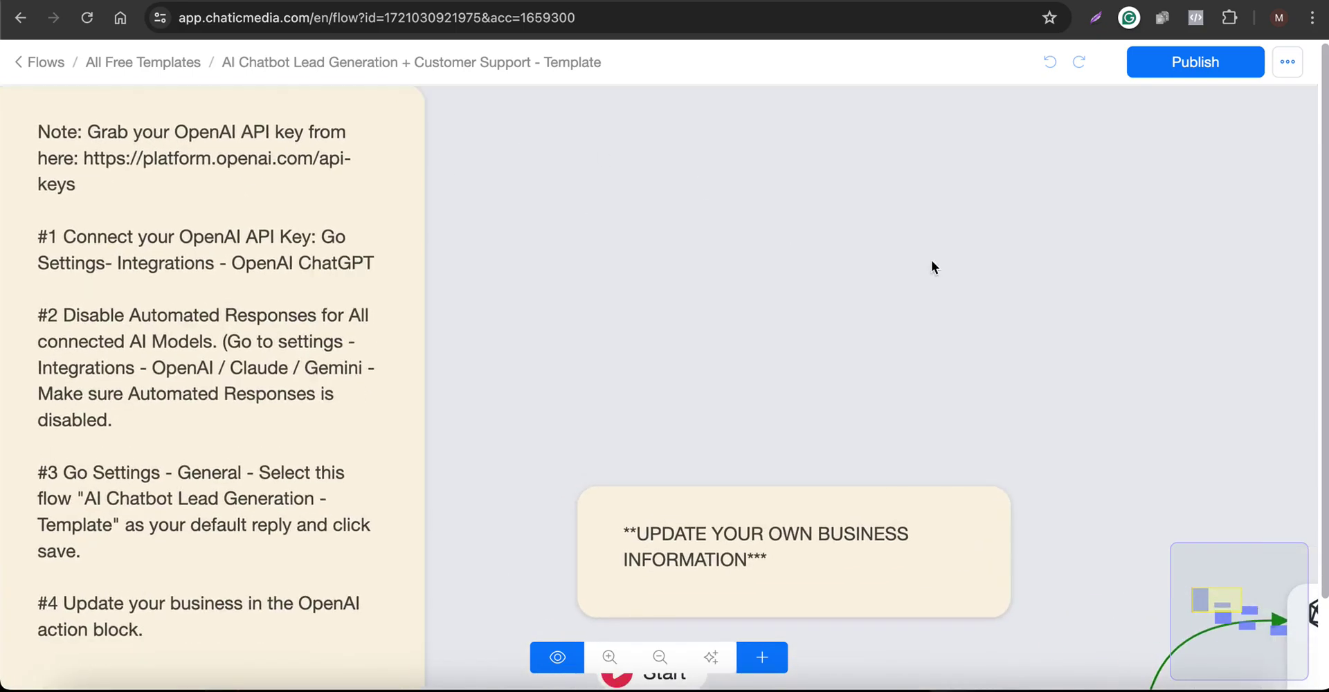
scroll(587, 217, "down", 3)
scroll(729, 276, "up", 4)
scroll(417, 280, "down", 2)
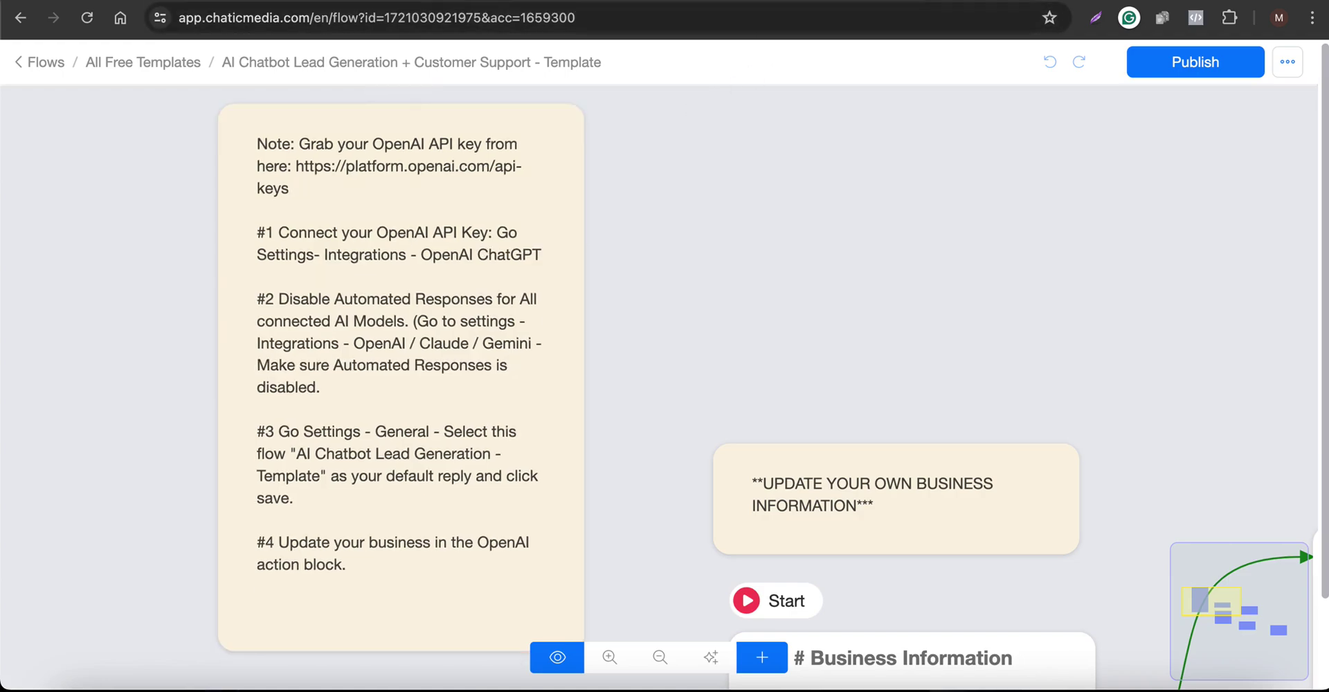
left_click(579, 4)
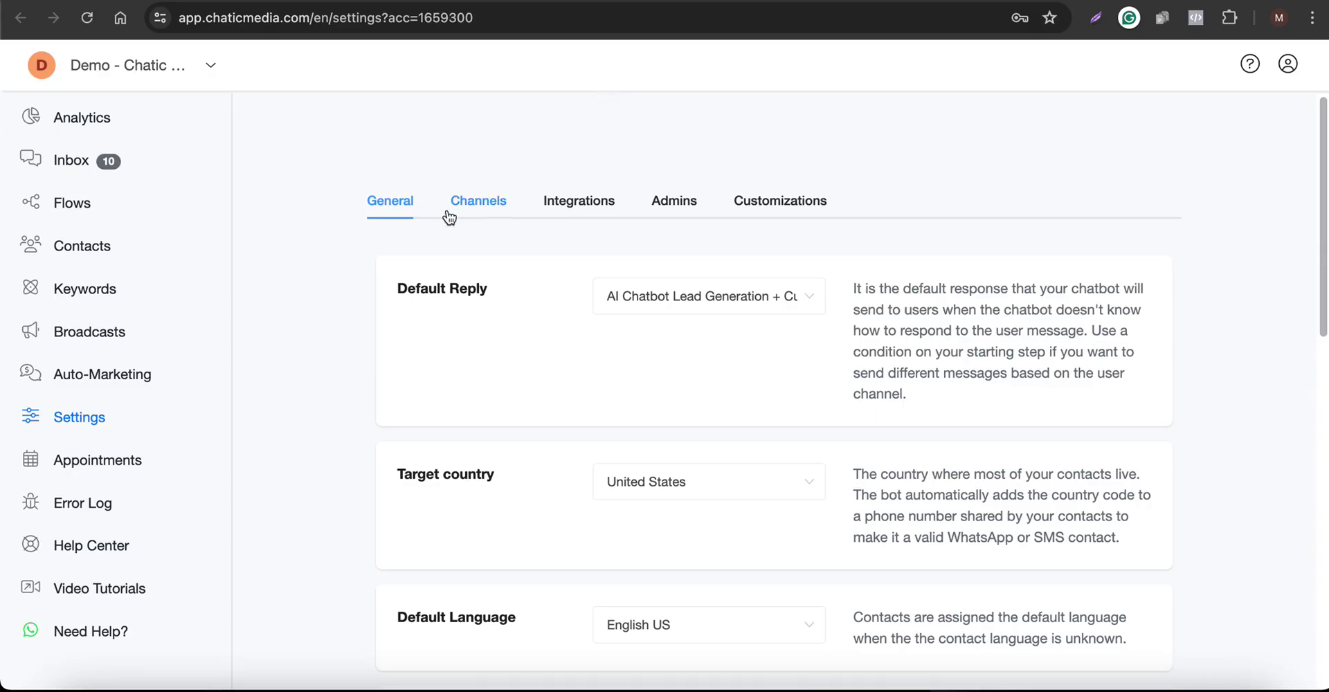
Expand OpenAI ChatGPT under Integrations and open its help article on connecting an API key
left_click(575, 208)
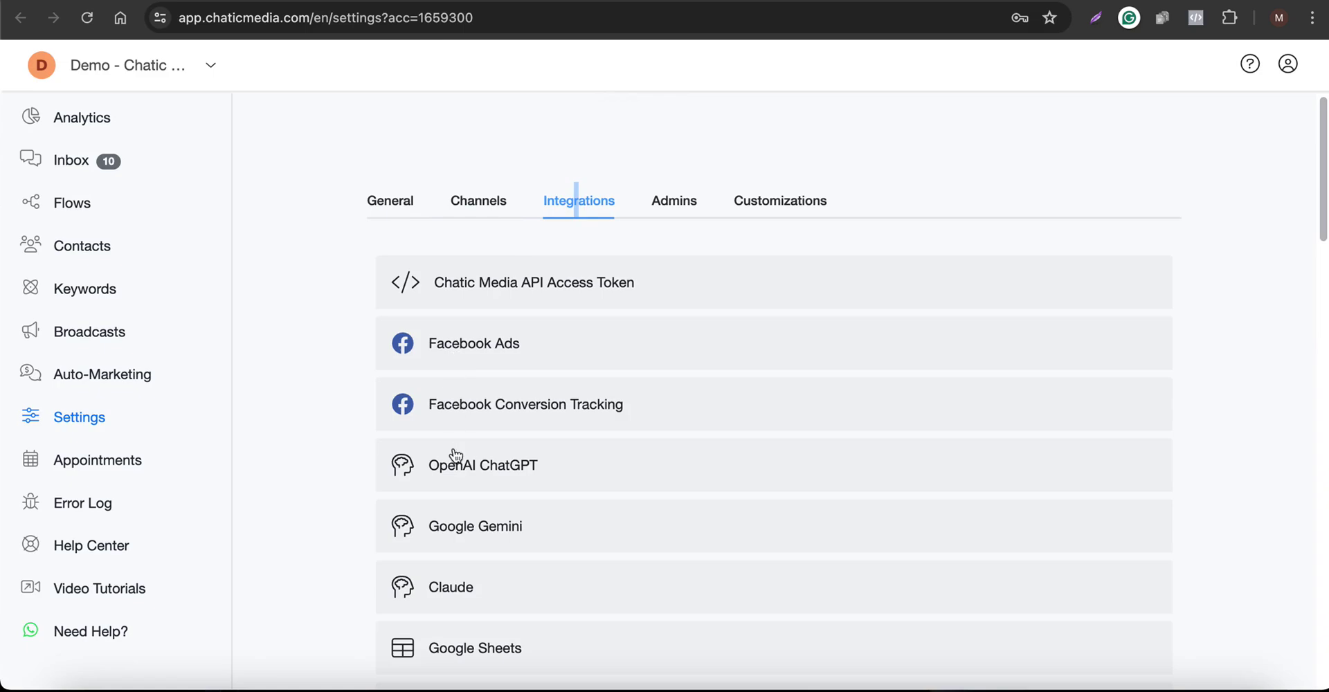
left_click(454, 448)
scroll(454, 459, "down", 5)
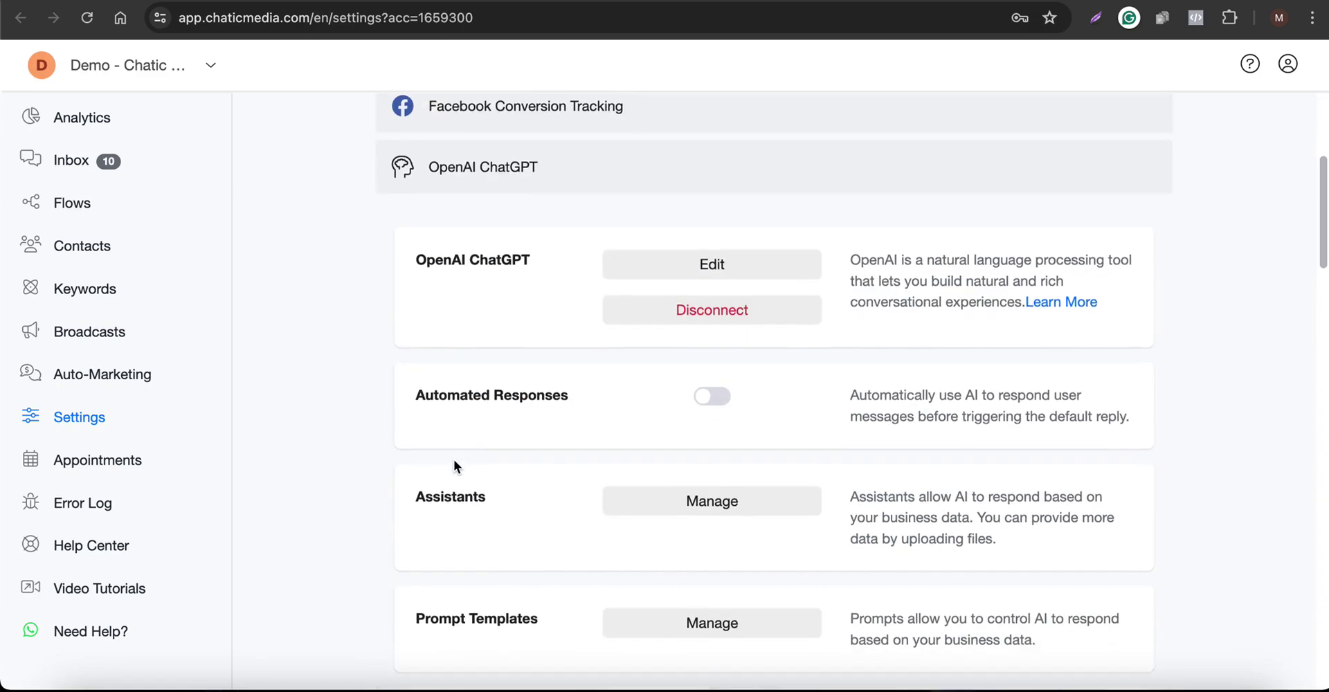
left_click(1066, 304)
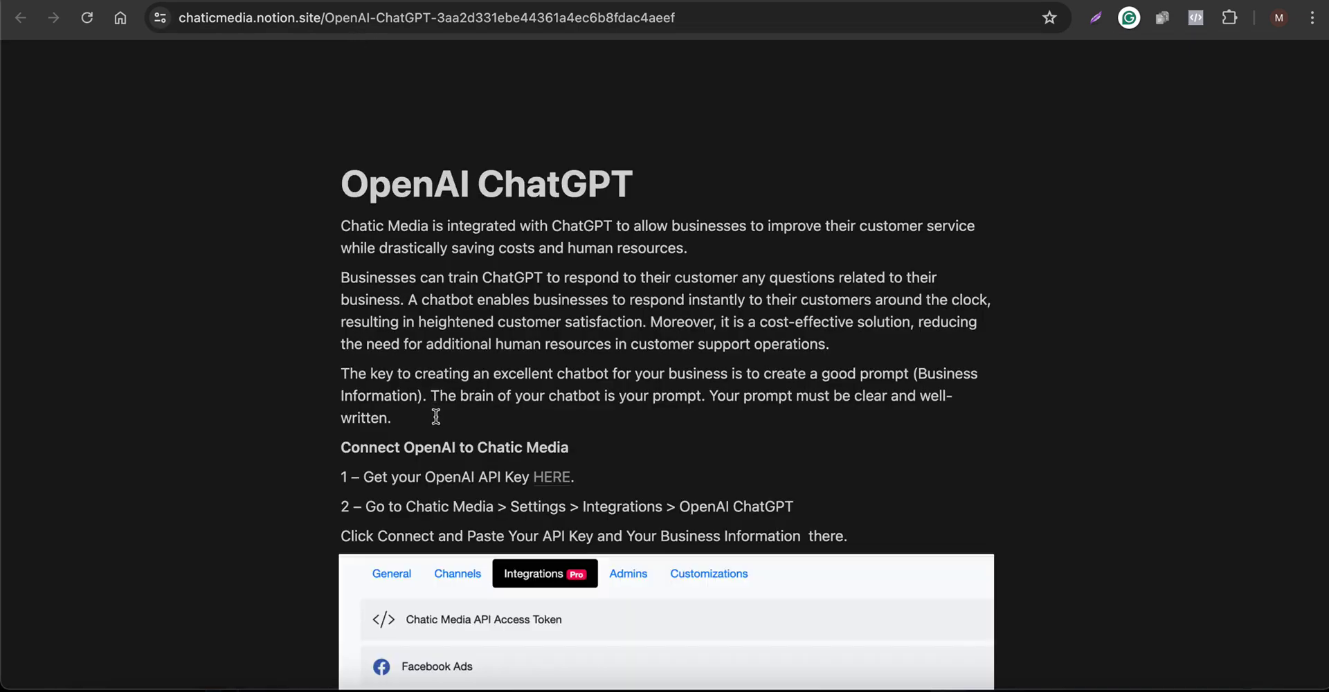
Follow the help article's HERE link to OpenAI's API keys page
left_click(543, 480)
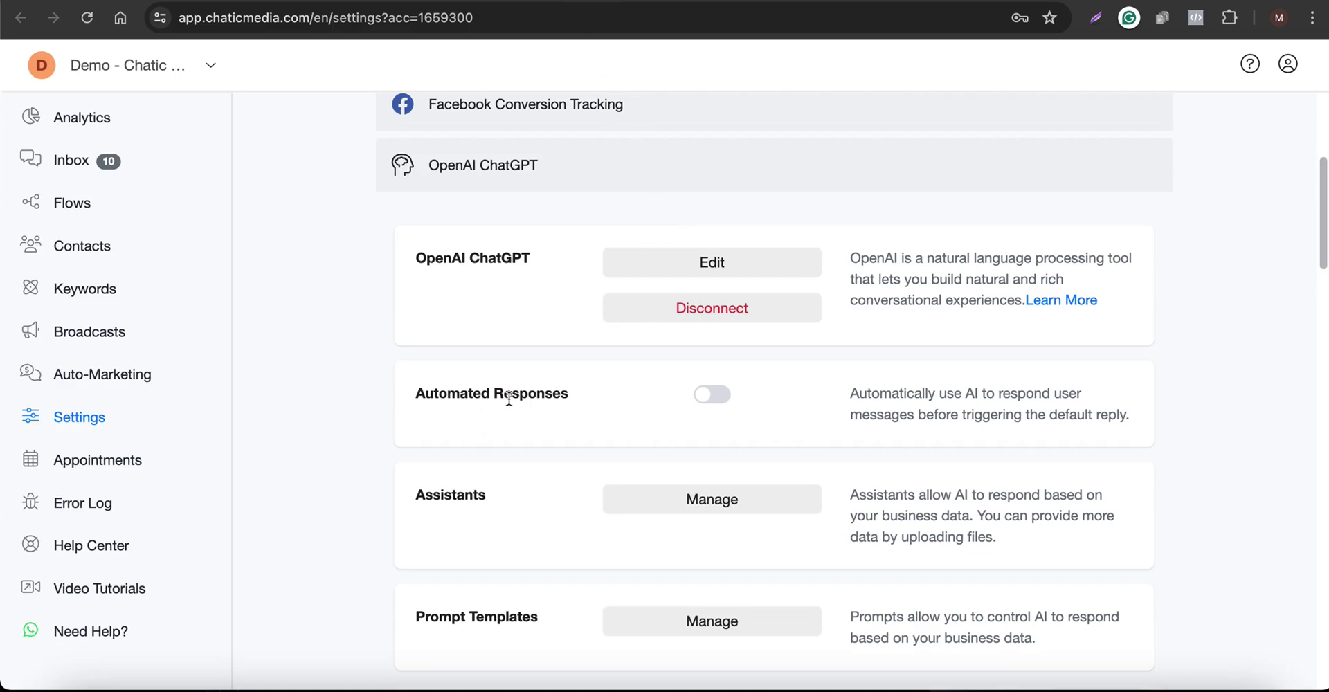
Leave Automated Responses switched off for the OpenAI ChatGPT integration
left_click_drag(512, 393, 730, 402)
left_click(716, 396)
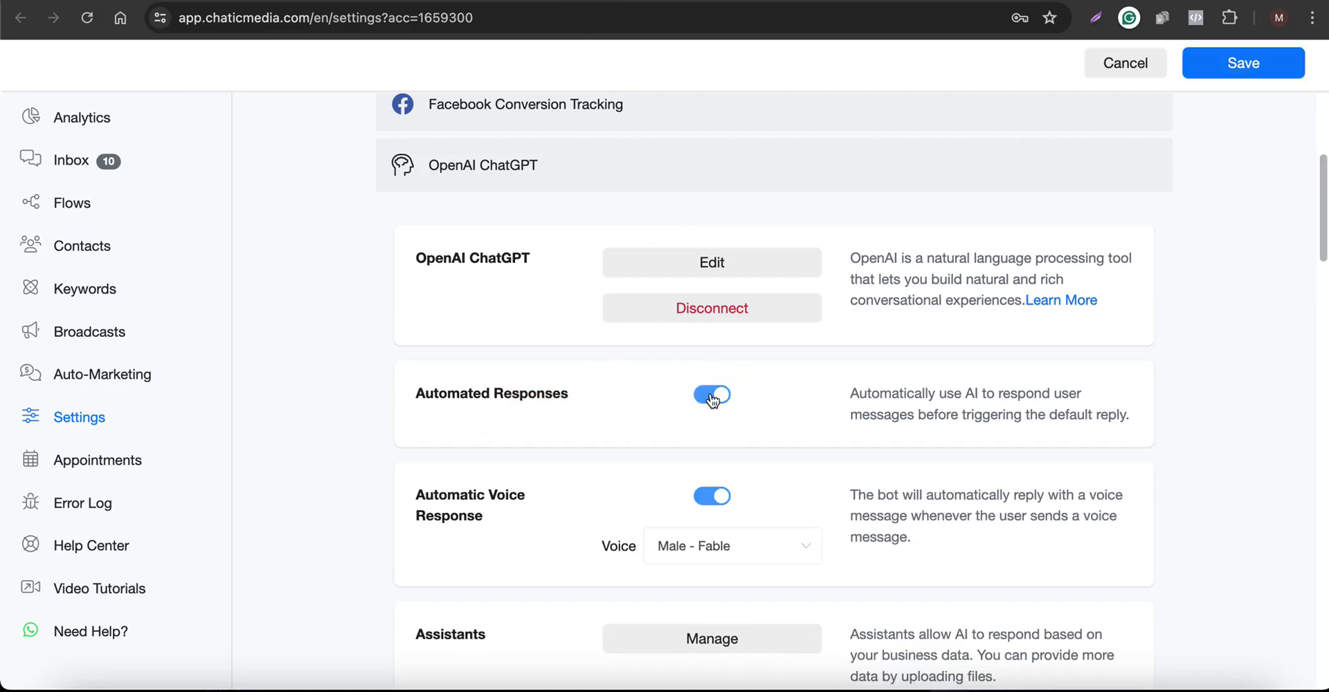
left_click(712, 400)
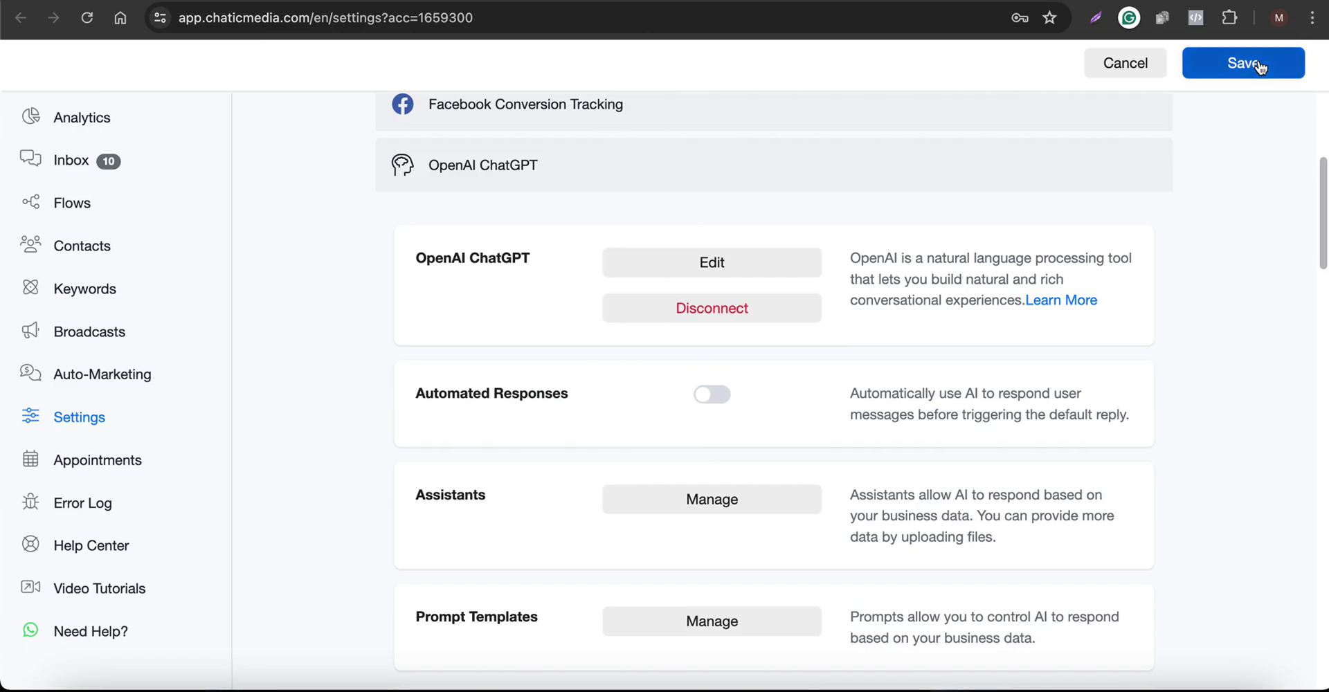
left_click(519, 173)
Confirm Google Gemini and Claude also have Automated Responses off, then save the integration settings
left_click(516, 230)
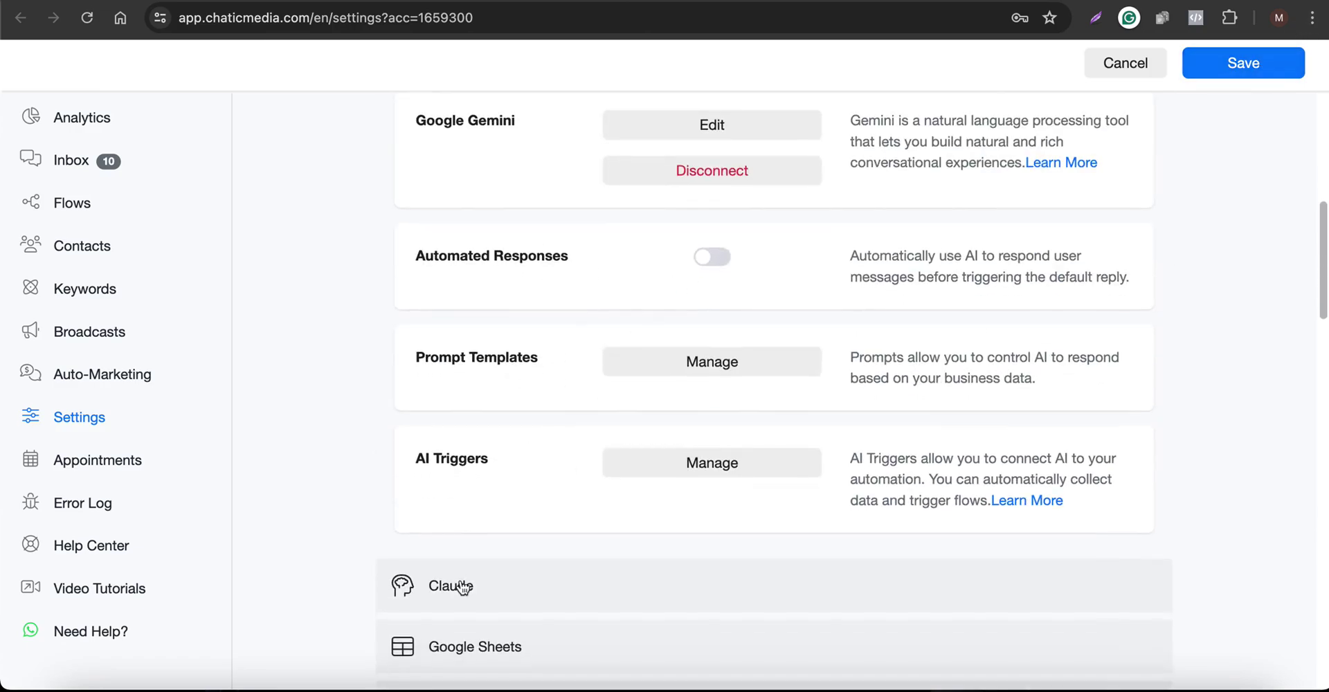
left_click(461, 582)
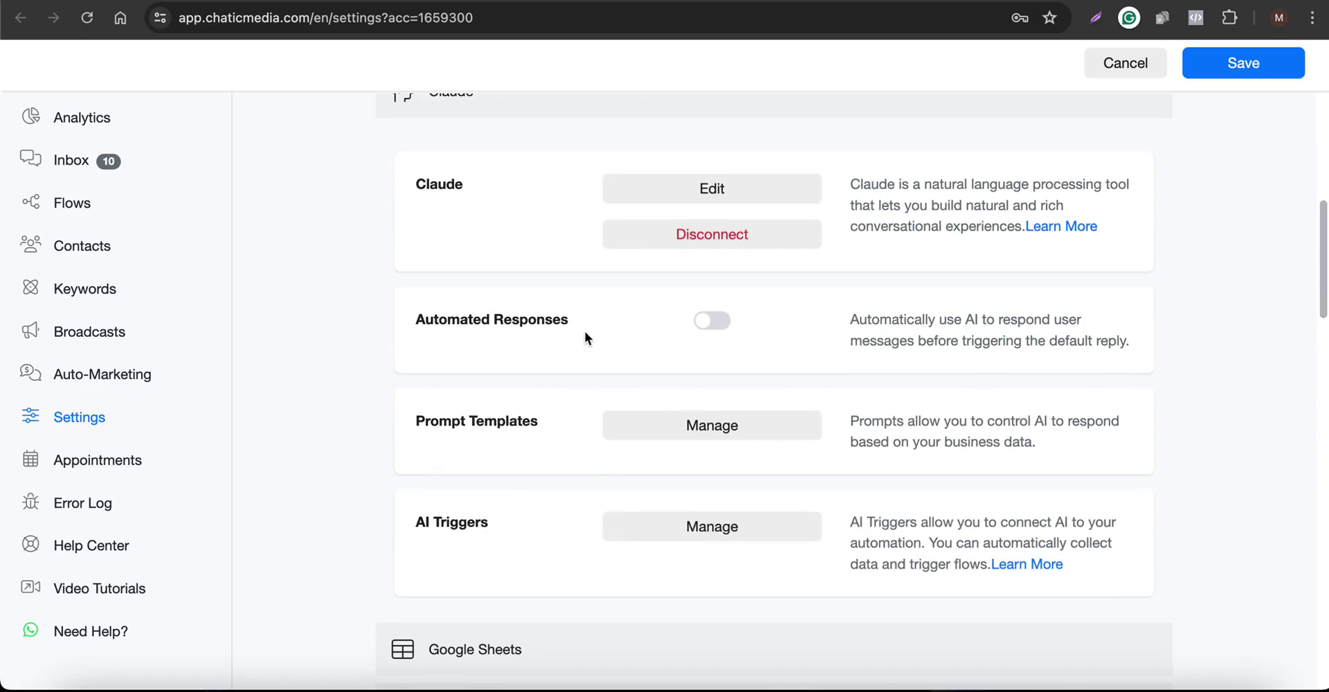
scroll(665, 320, "up", 3)
left_click(498, 320)
left_click(516, 274)
left_click(558, 211)
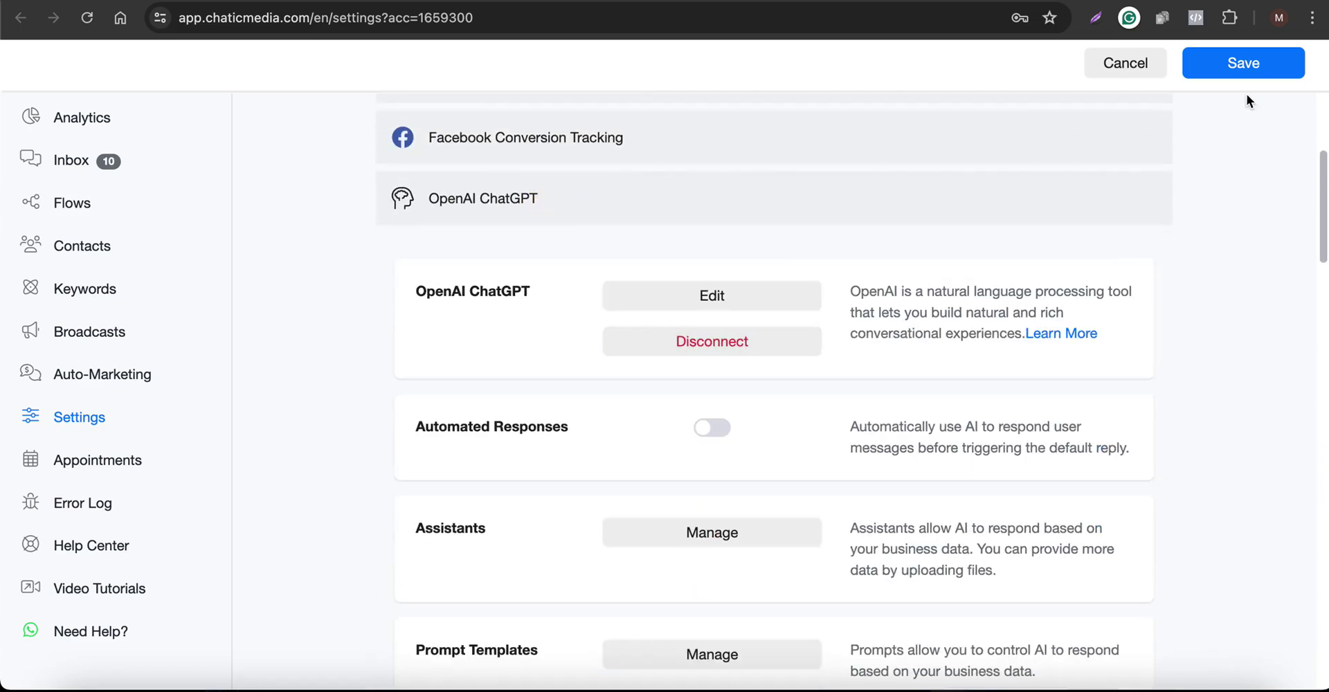
left_click(1253, 64)
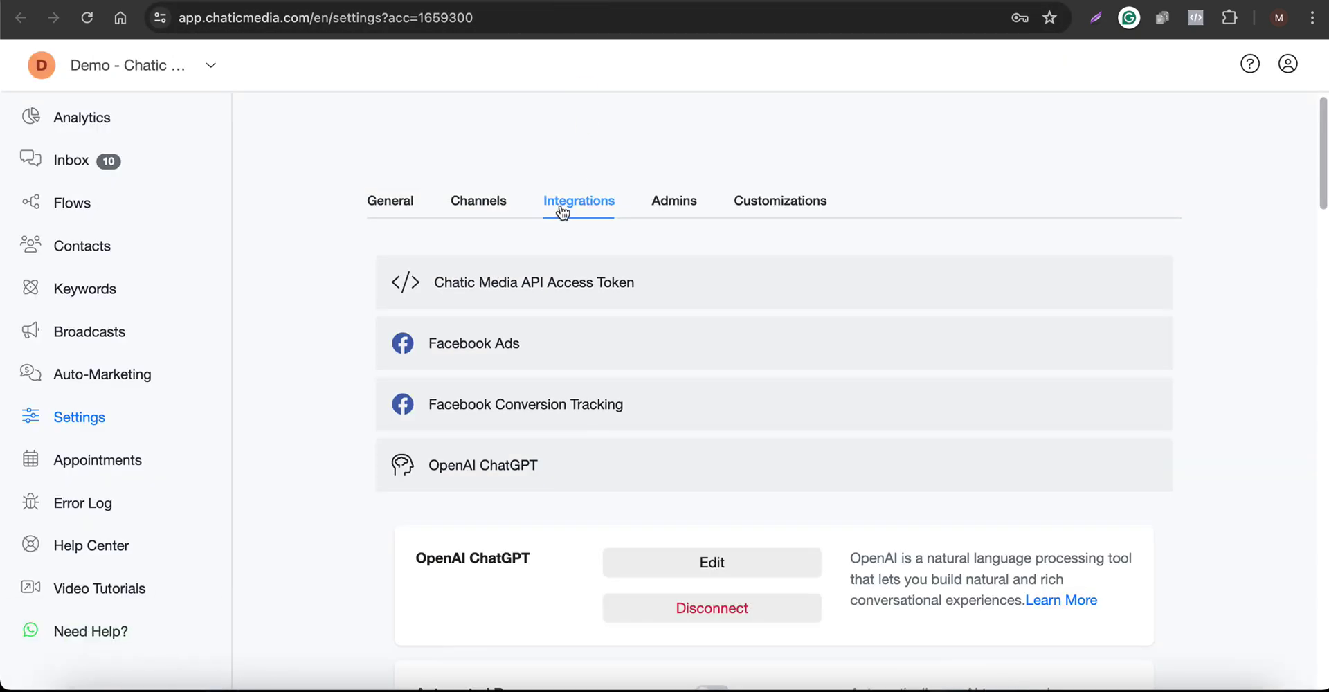
Set the General tab's Default Reply to the AI Chatbot Lead Generation + Customer Support template and save
left_click(392, 209)
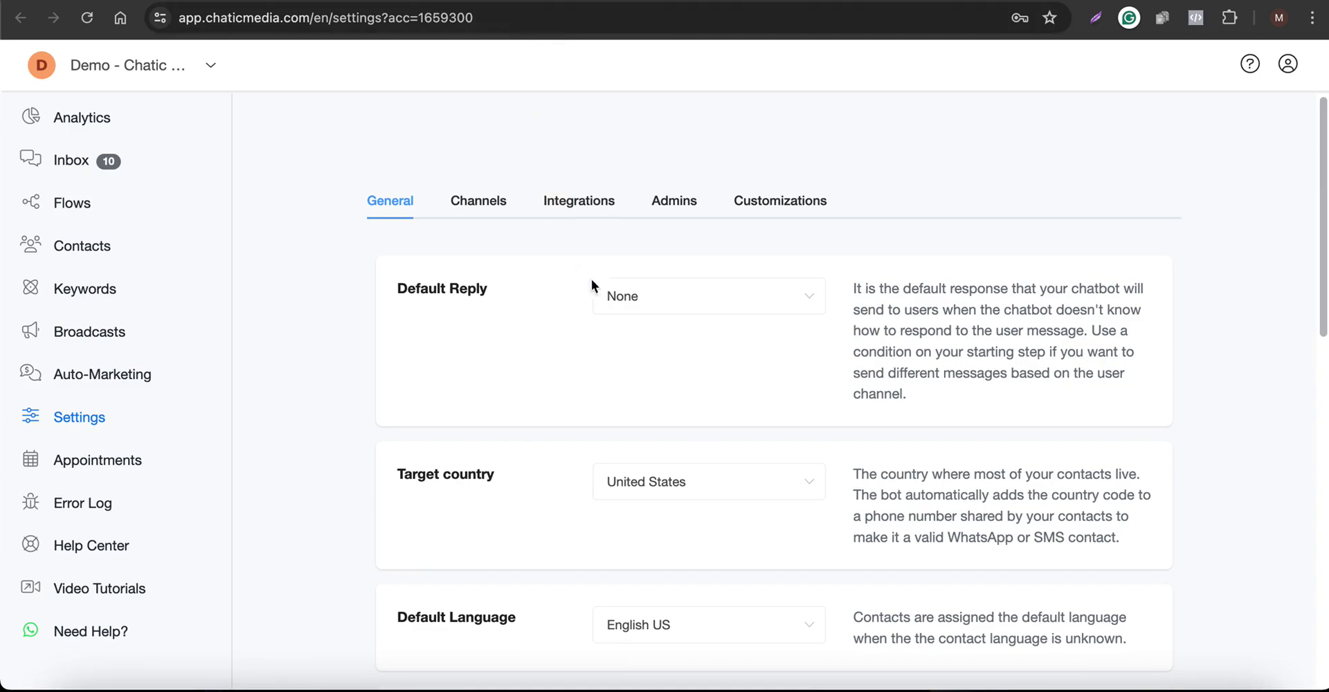
left_click(640, 298)
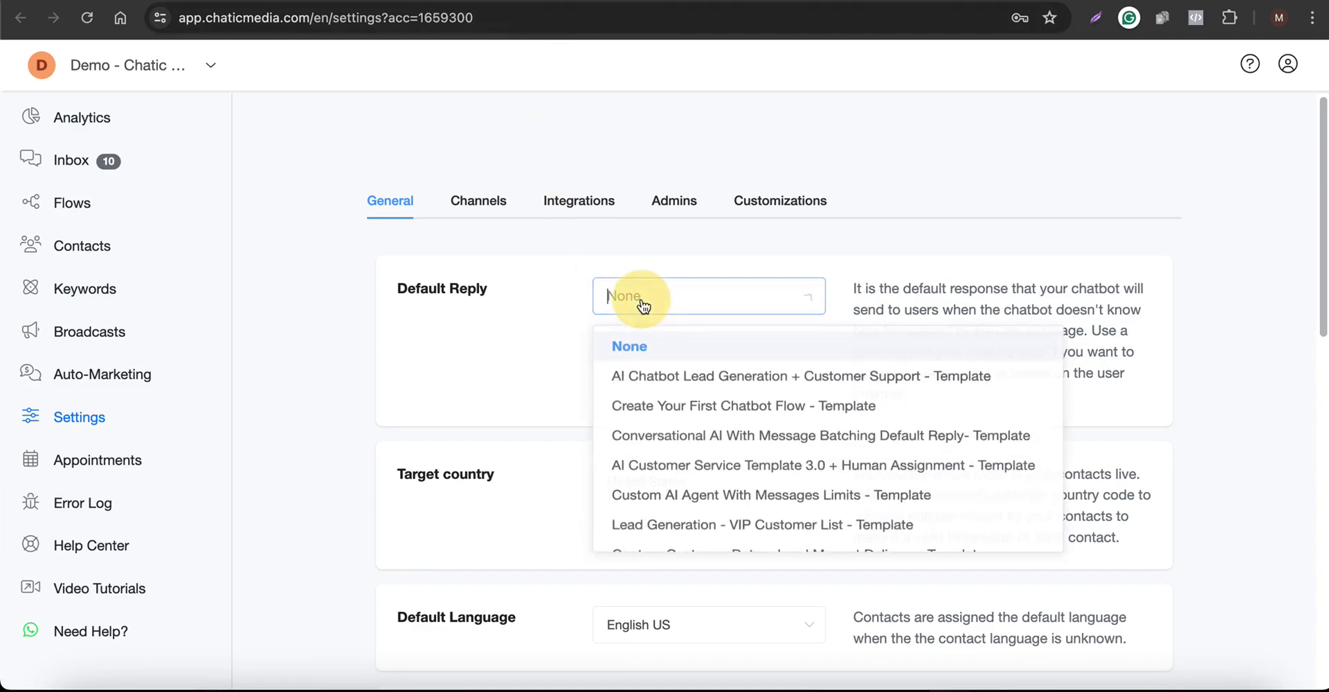
left_click(666, 380)
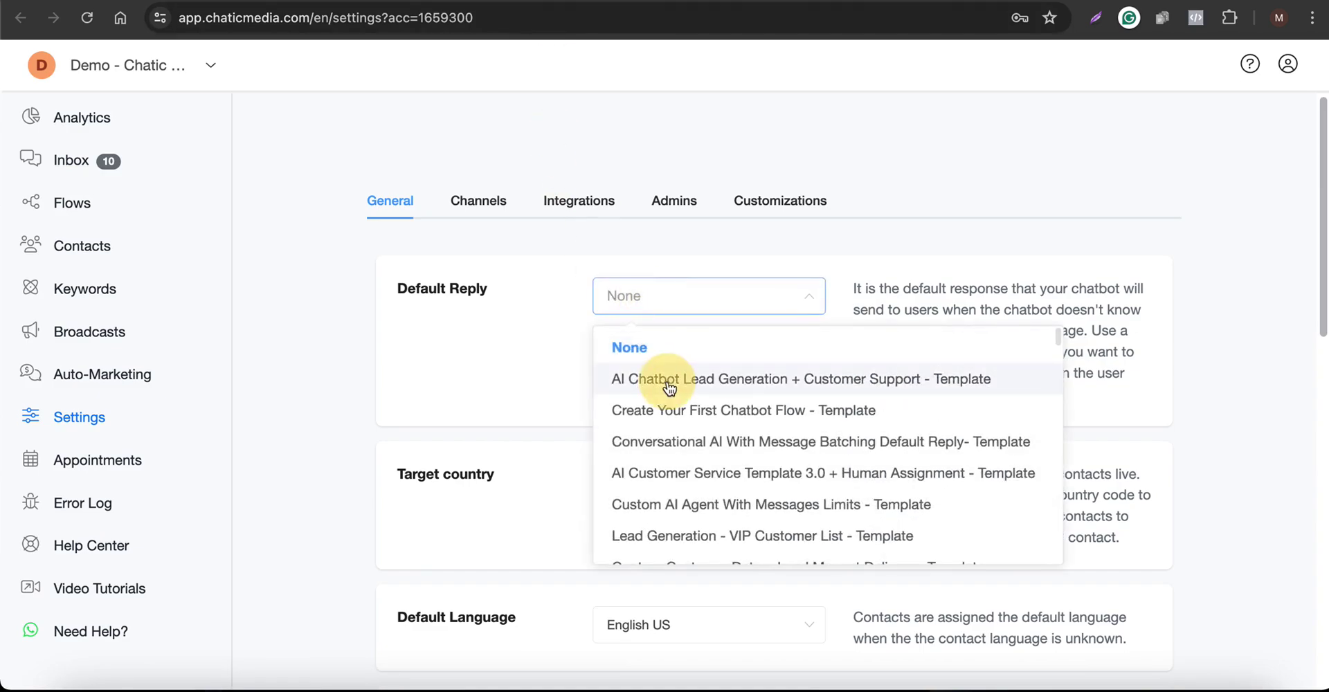
left_click(1244, 62)
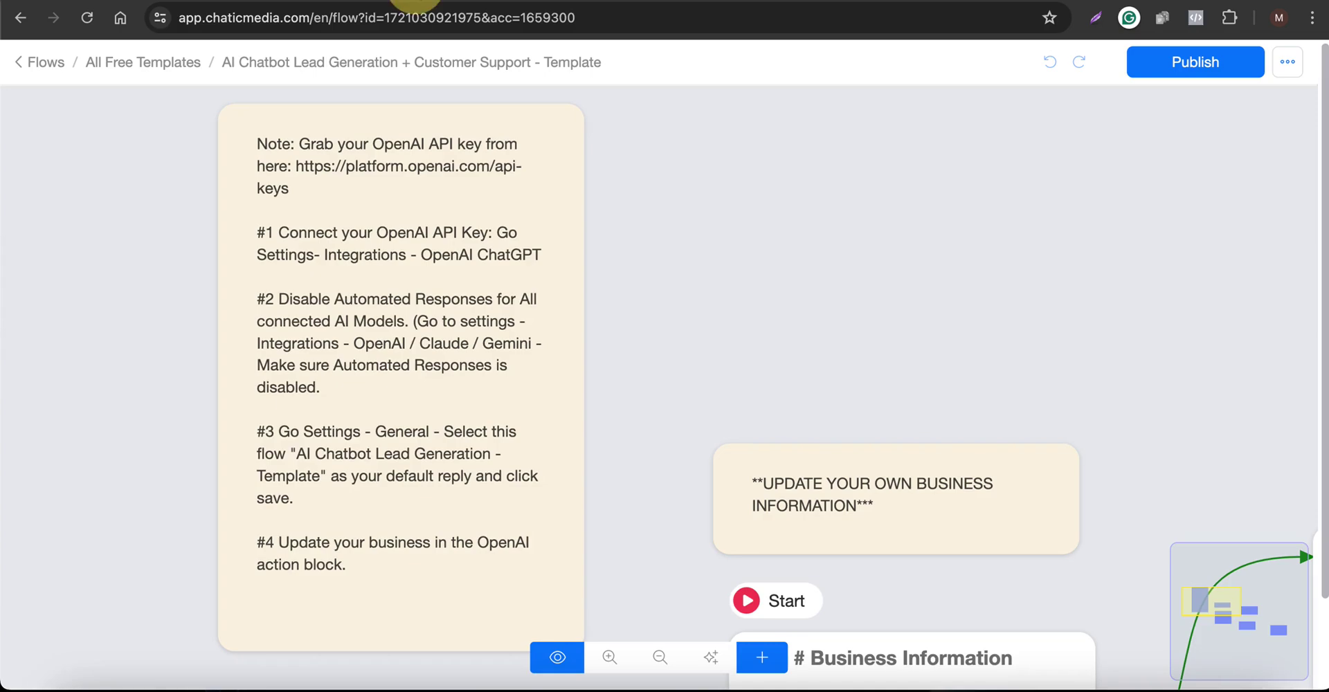
Bring the Business Information block into view on the canvas and open its settings
left_click(350, 392)
scroll(375, 544, "down", 2)
scroll(375, 544, "up", 2)
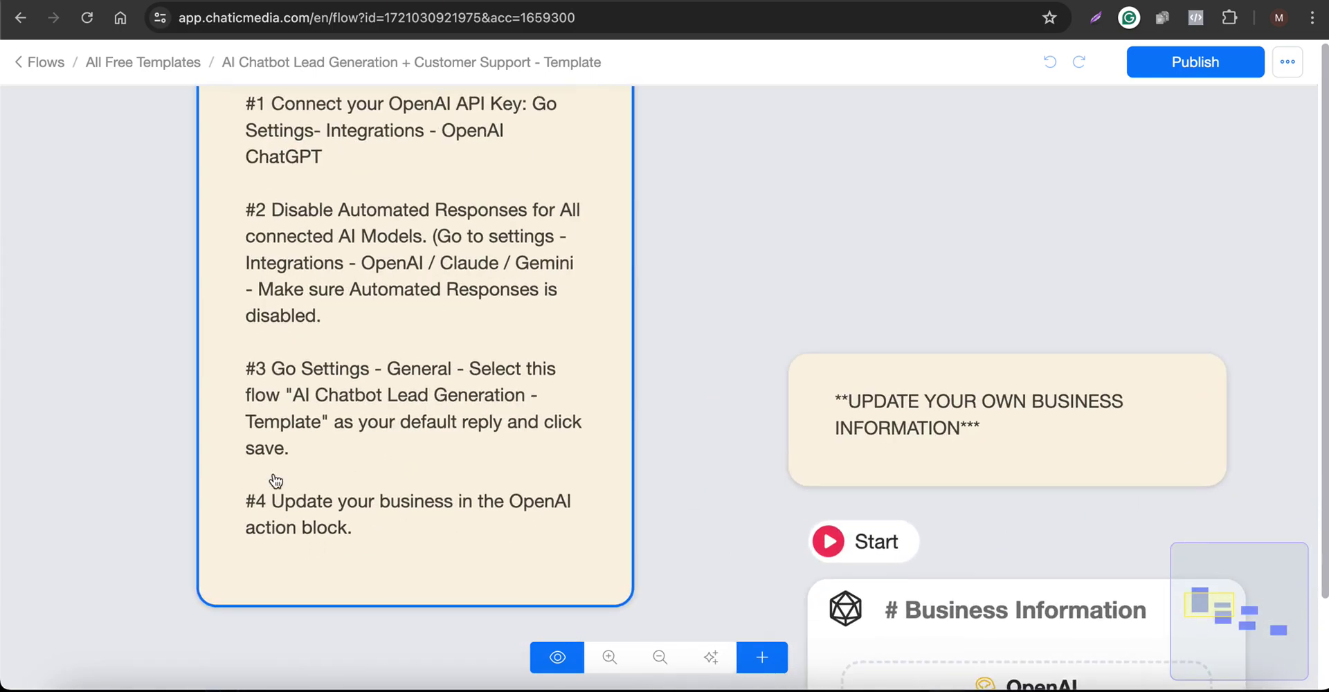
scroll(243, 477, "down", 3)
scroll(381, 457, "down", 3)
left_click_drag(537, 329, 523, 199)
left_click(471, 415)
scroll(471, 416, "up", 4)
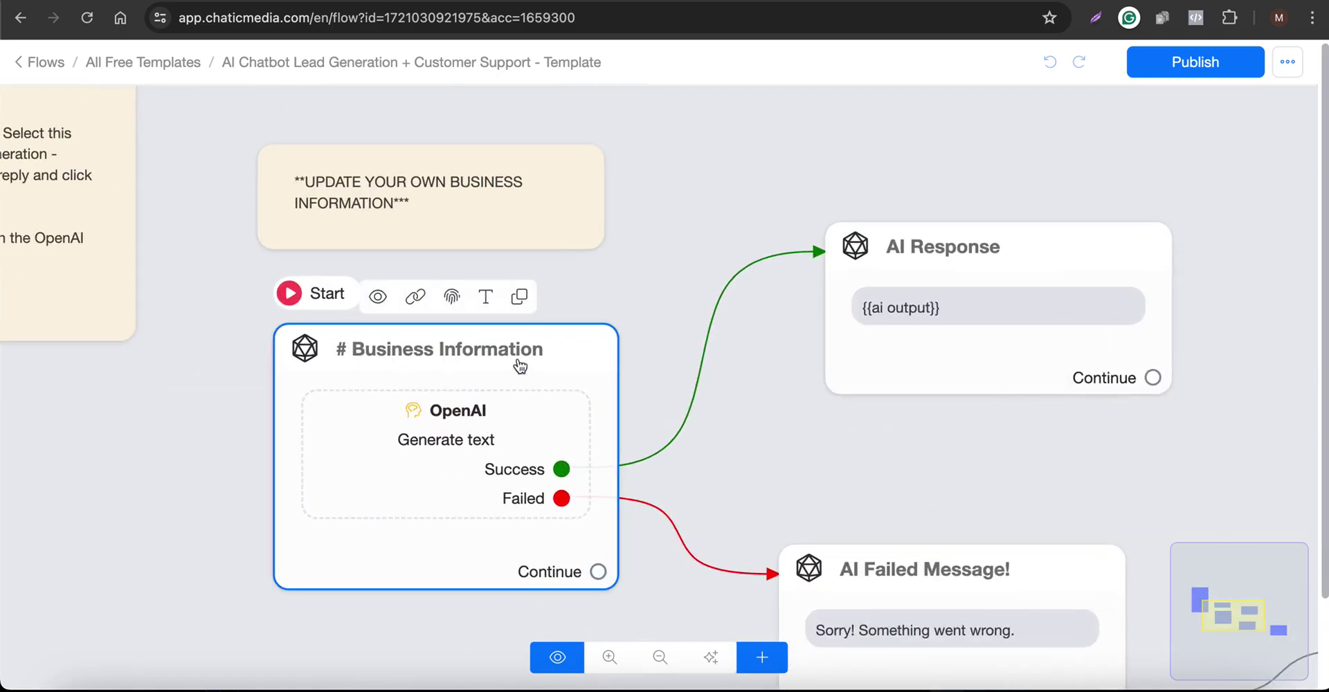
left_click(465, 393)
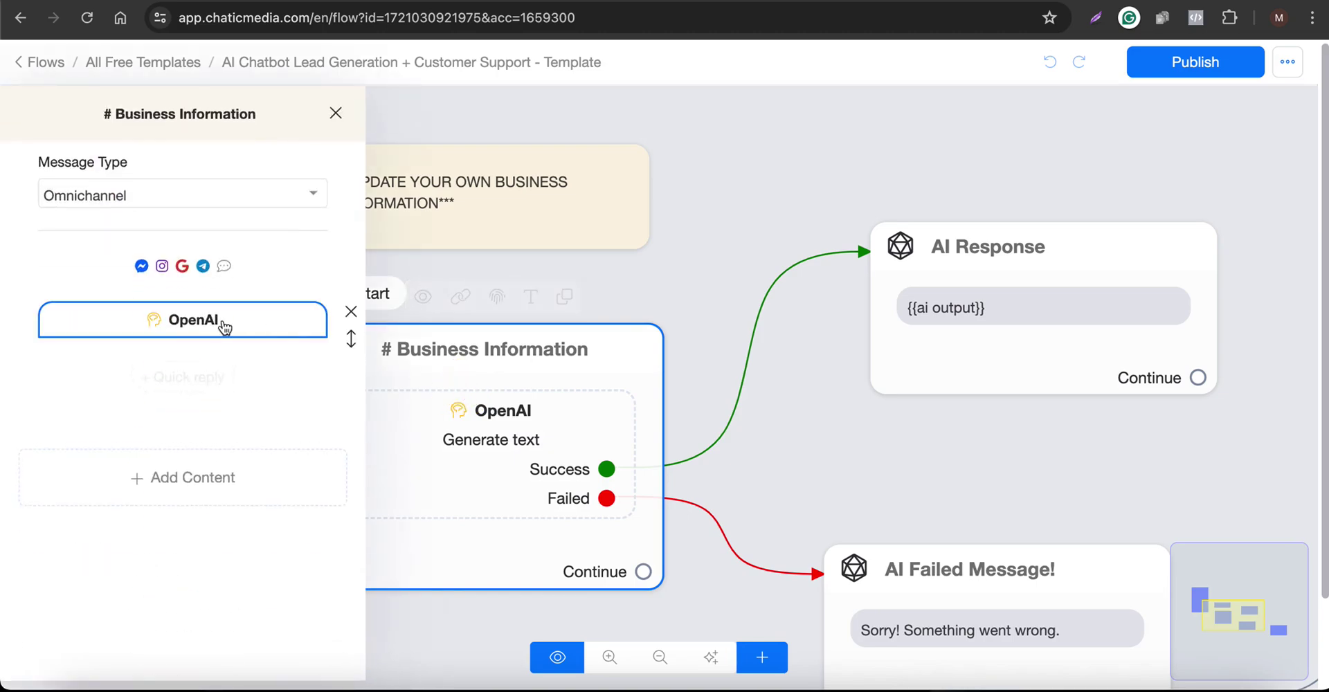
Open the step's OpenAI settings, enlarge the prompt box, and highlight the Company Information header
left_click(223, 319)
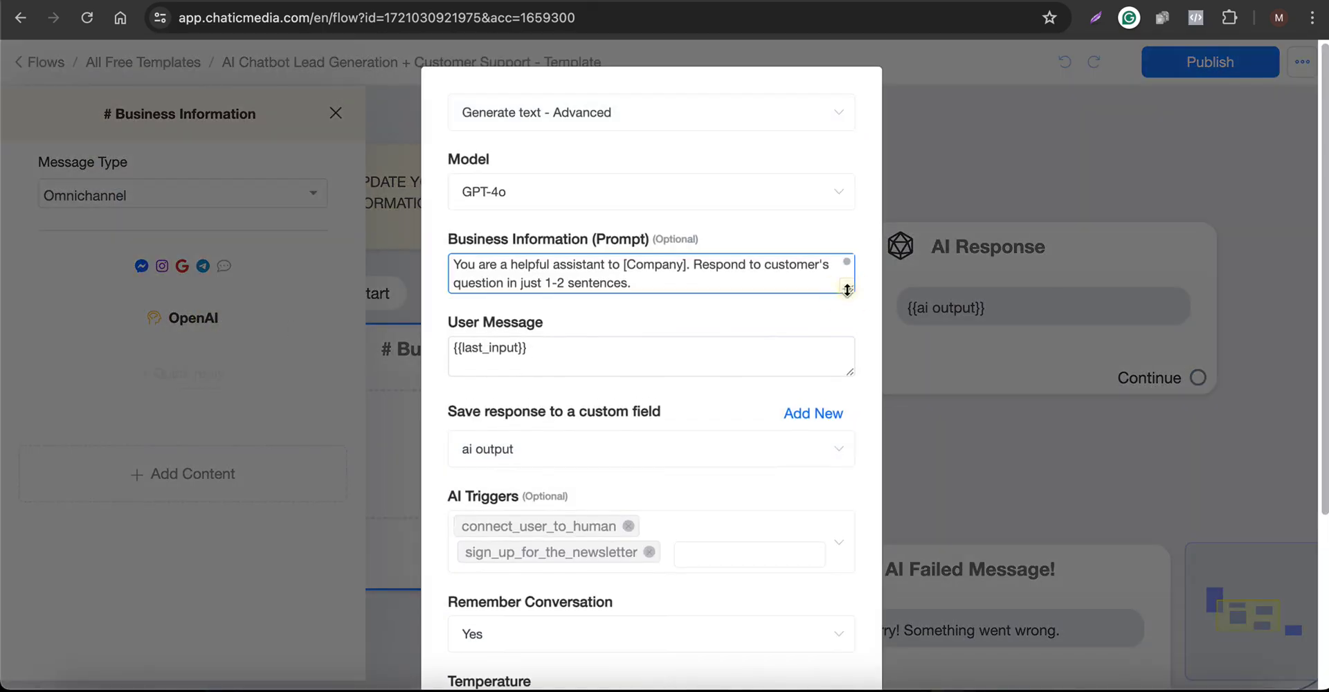
left_click_drag(846, 289, 757, 609)
scroll(676, 489, "down", 10)
scroll(675, 491, "up", 4)
scroll(675, 491, "down", 2)
scroll(675, 492, "up", 6)
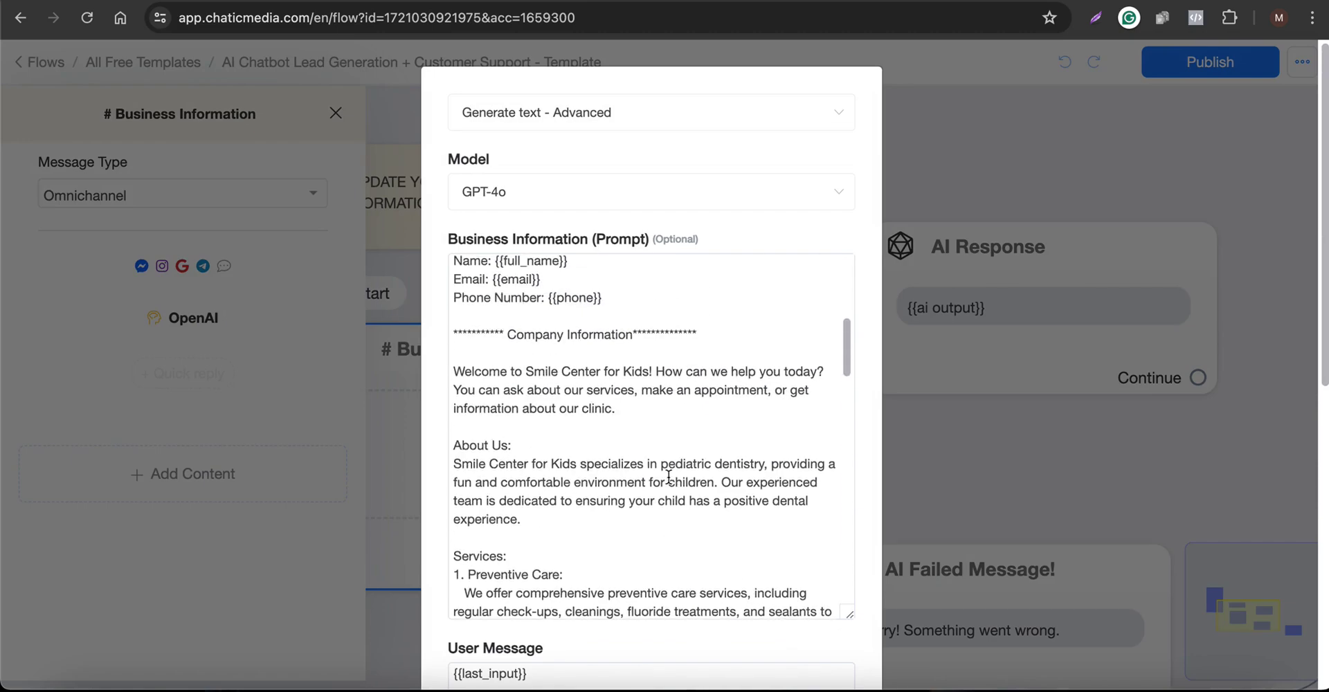
left_click_drag(470, 334, 699, 337)
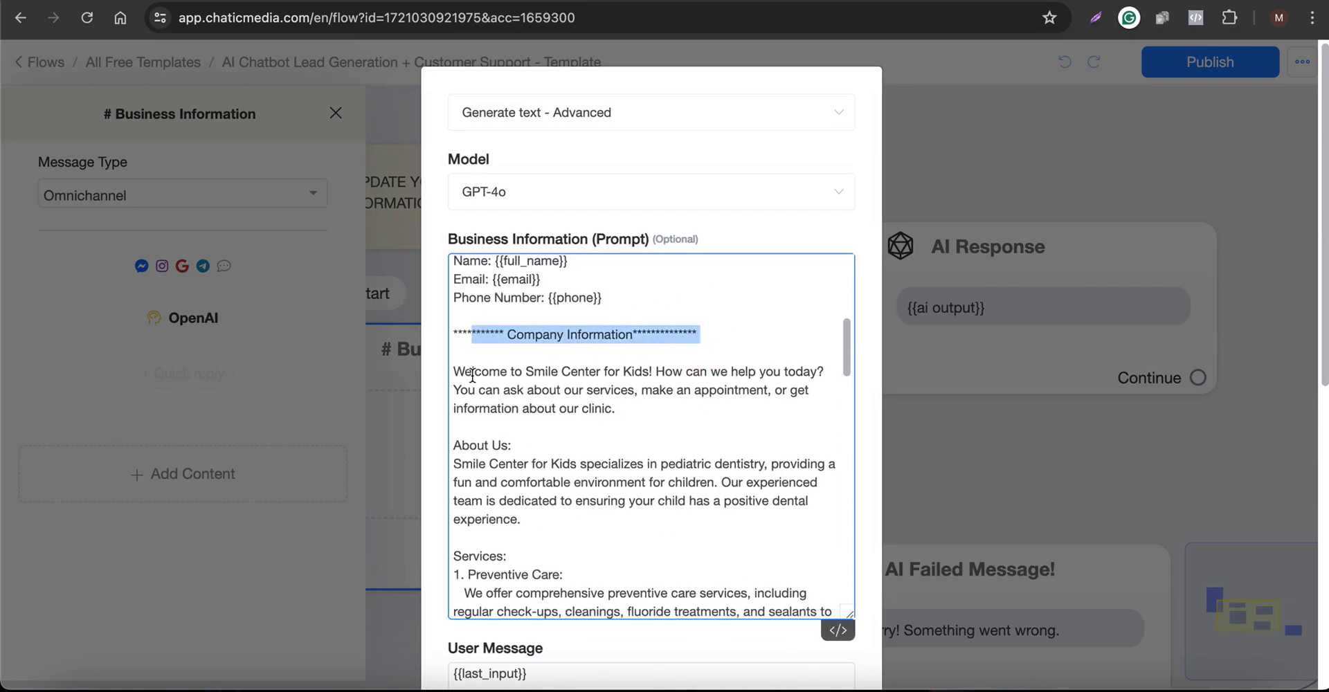
left_click_drag(451, 373, 657, 613)
scroll(680, 445, "down", 8)
scroll(684, 424, "up", 7)
scroll(684, 423, "up", 10)
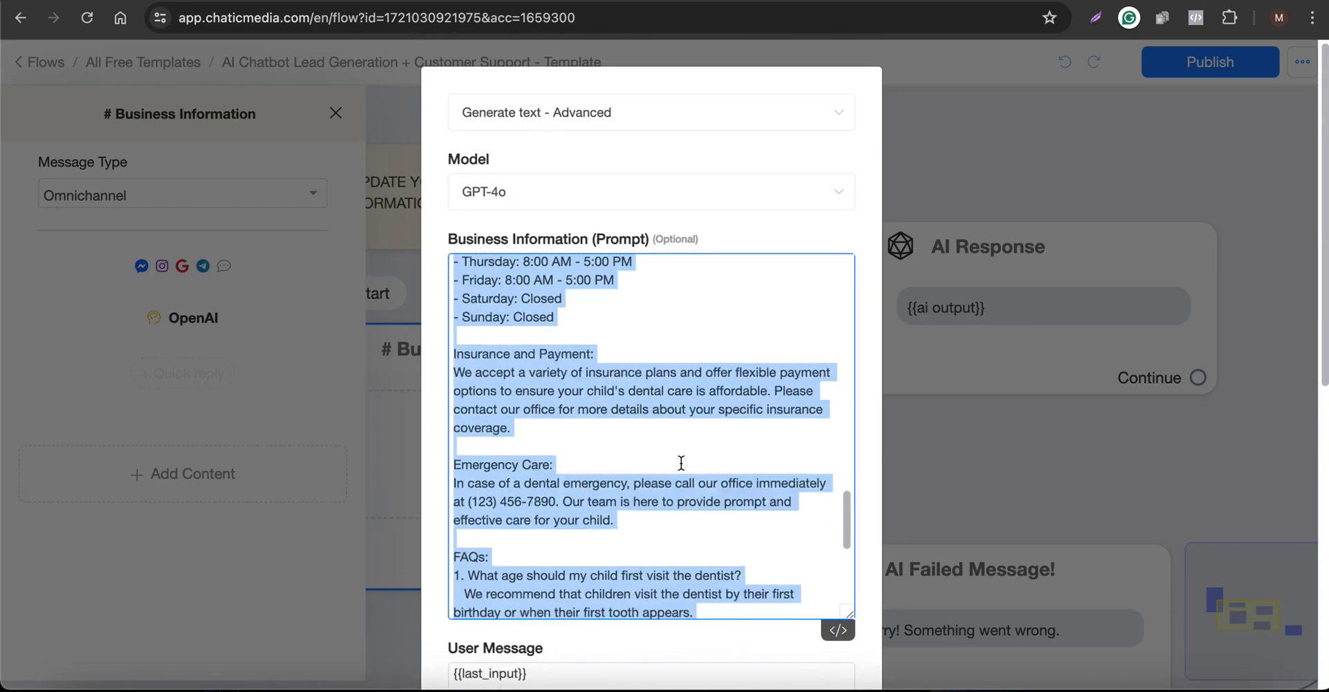
scroll(681, 463, "up", 3)
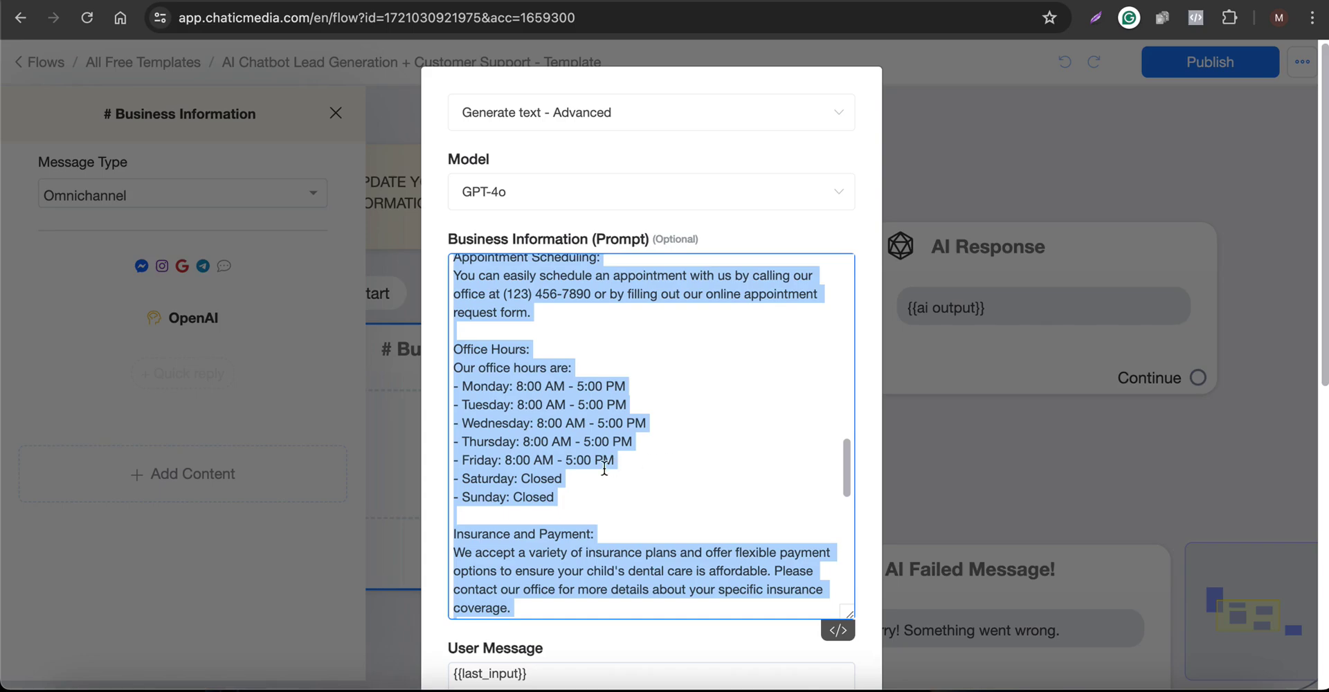
Read through the prompt, highlighting the newsletter Note and the sign_up_for_the_newsletter trigger name
left_click_drag(562, 497, 454, 368)
scroll(614, 488, "down", 10)
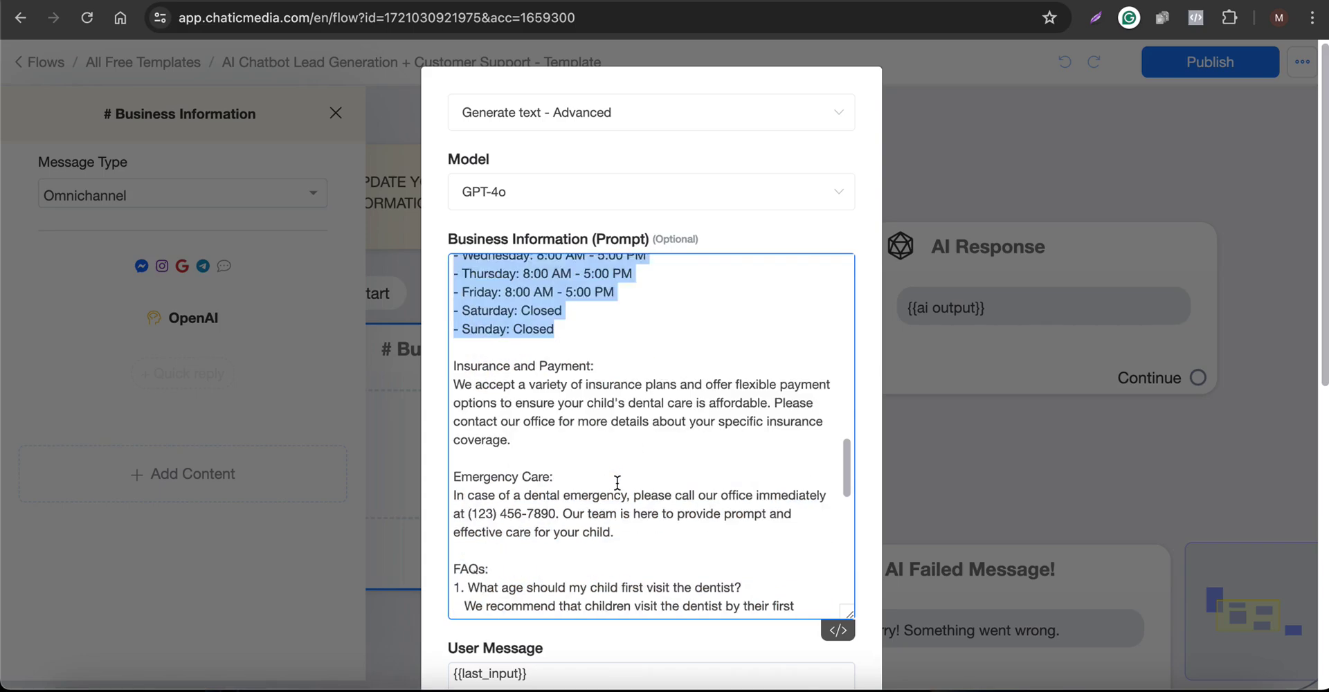
left_click_drag(568, 373, 680, 557)
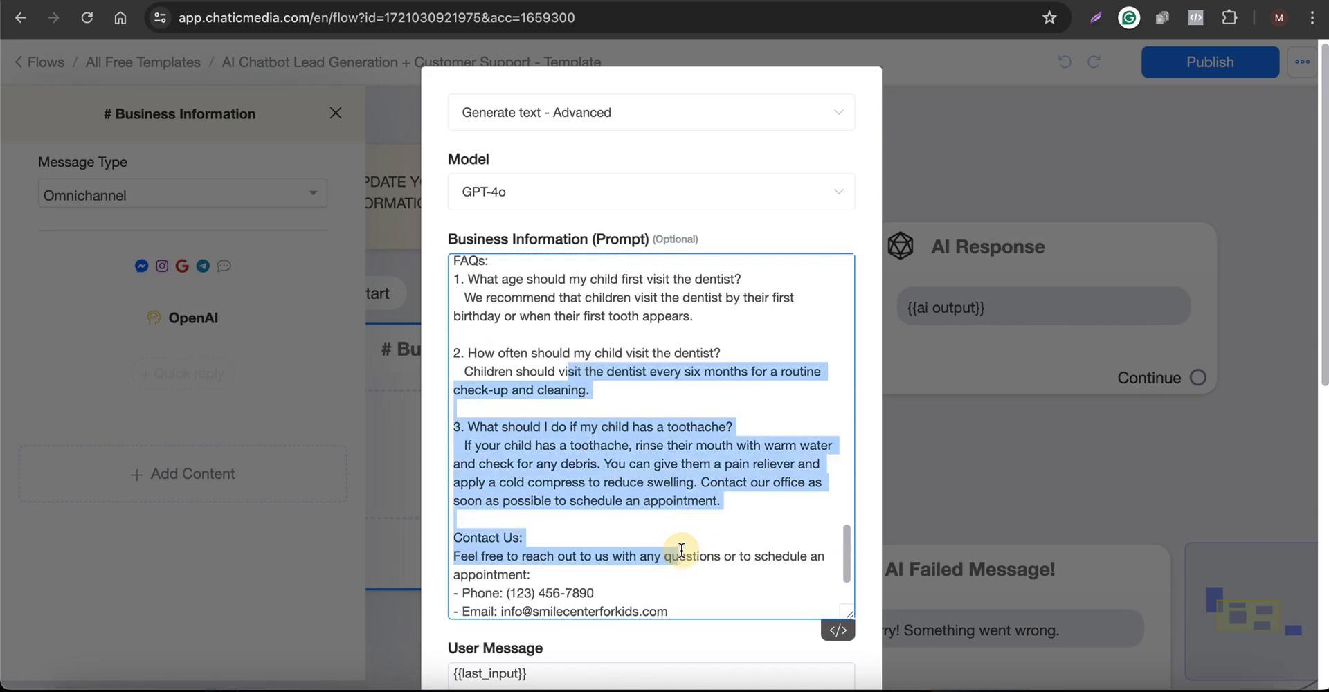
scroll(681, 552, "down", 2)
scroll(700, 476, "up", 15)
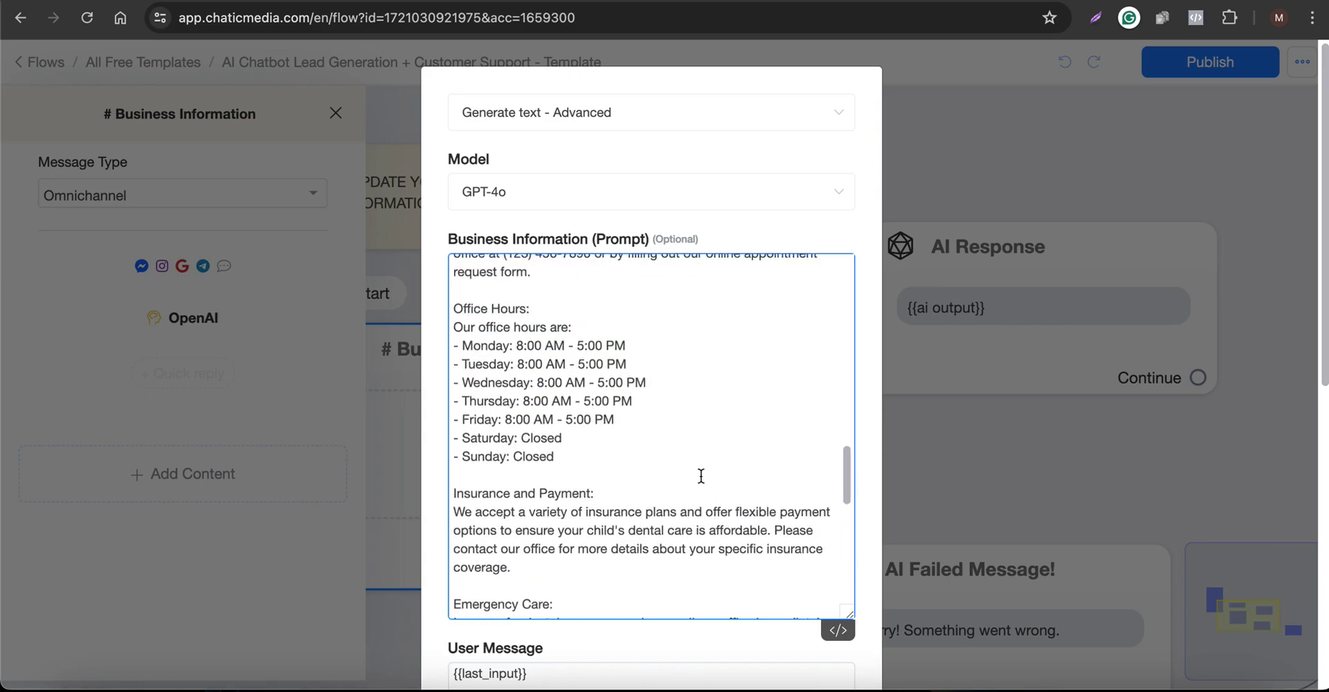
scroll(701, 477, "up", 4)
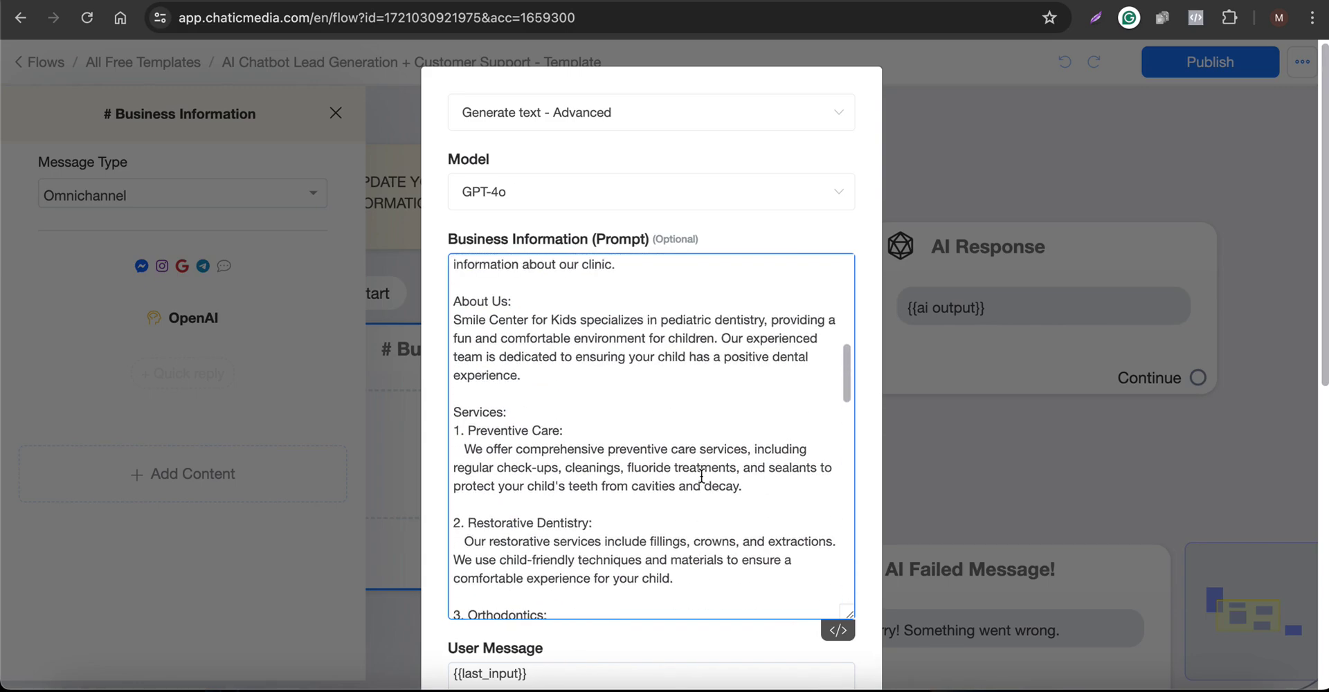
scroll(646, 448, "up", 3)
scroll(645, 484, "up", 5)
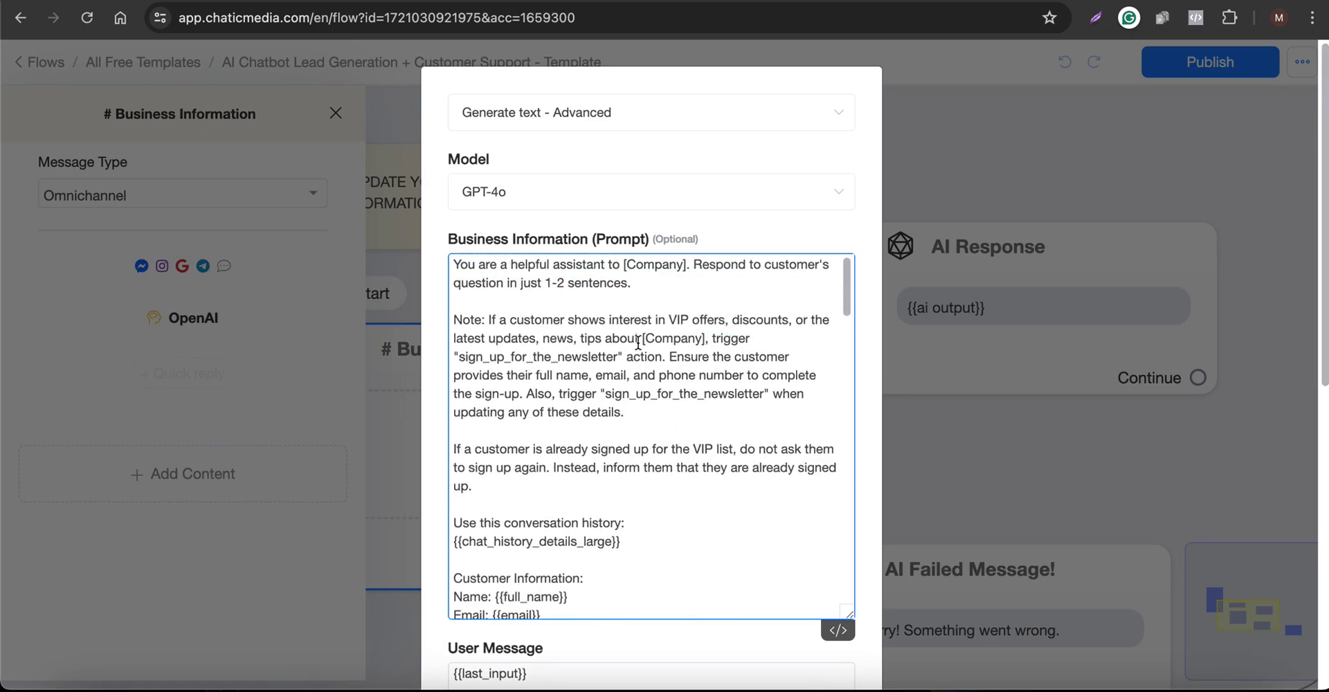
scroll(588, 385, "down", 5)
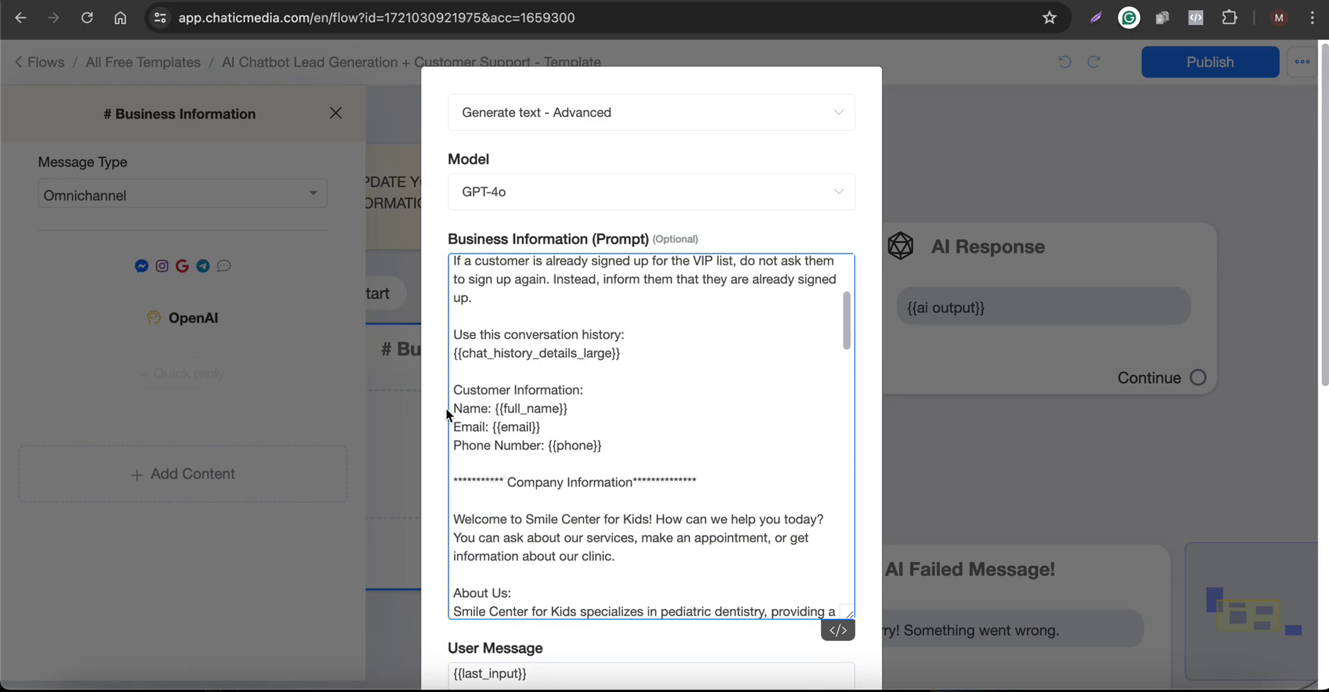
scroll(492, 441, "up", 5)
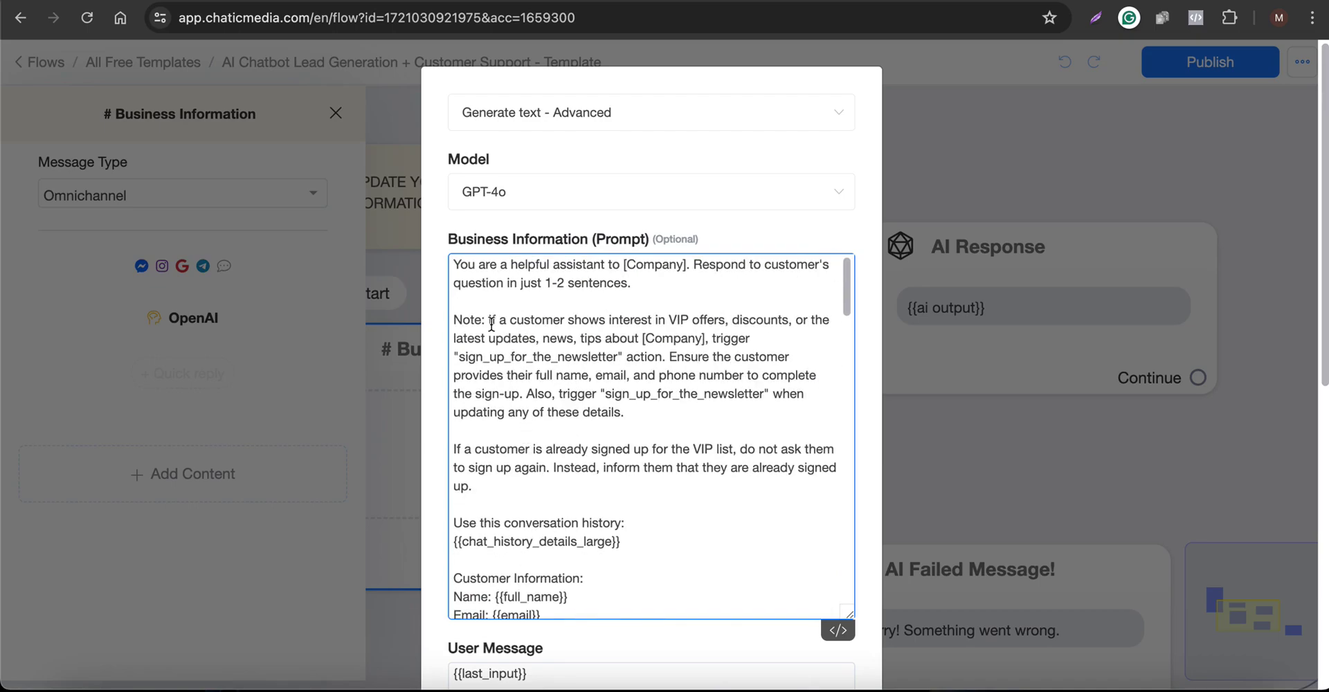
left_click_drag(456, 317, 650, 353)
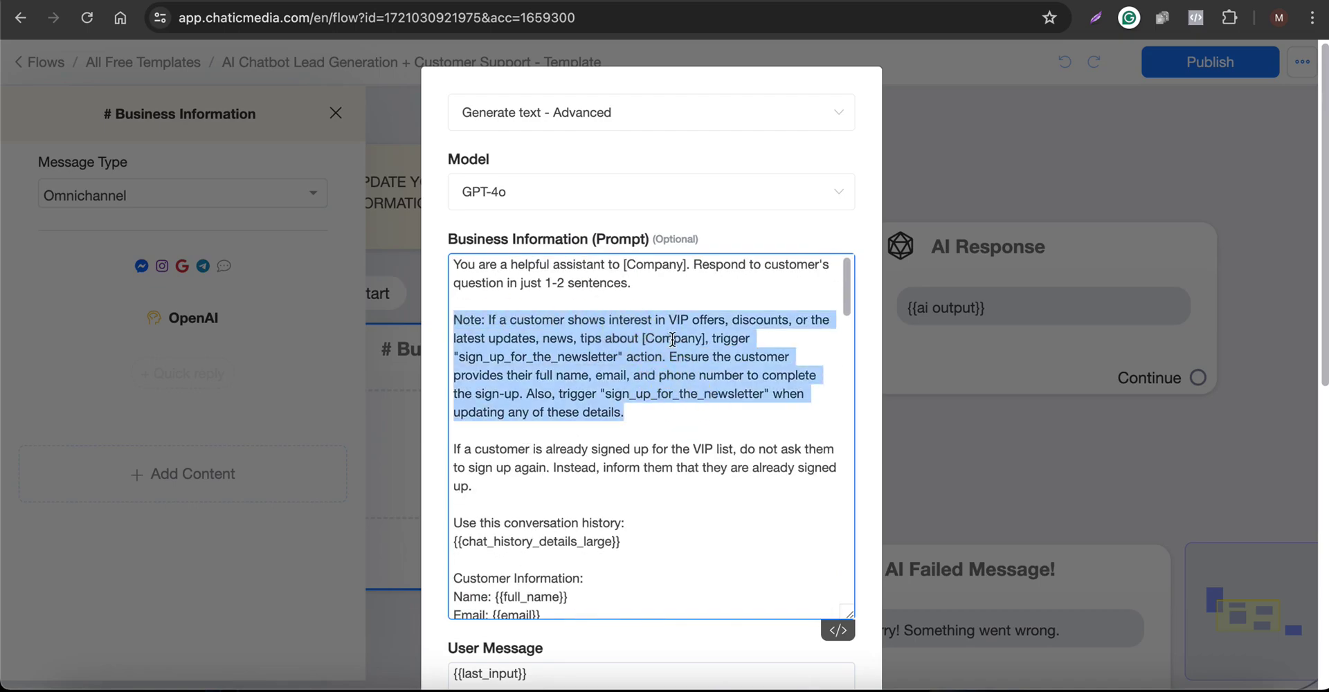
left_click(680, 319)
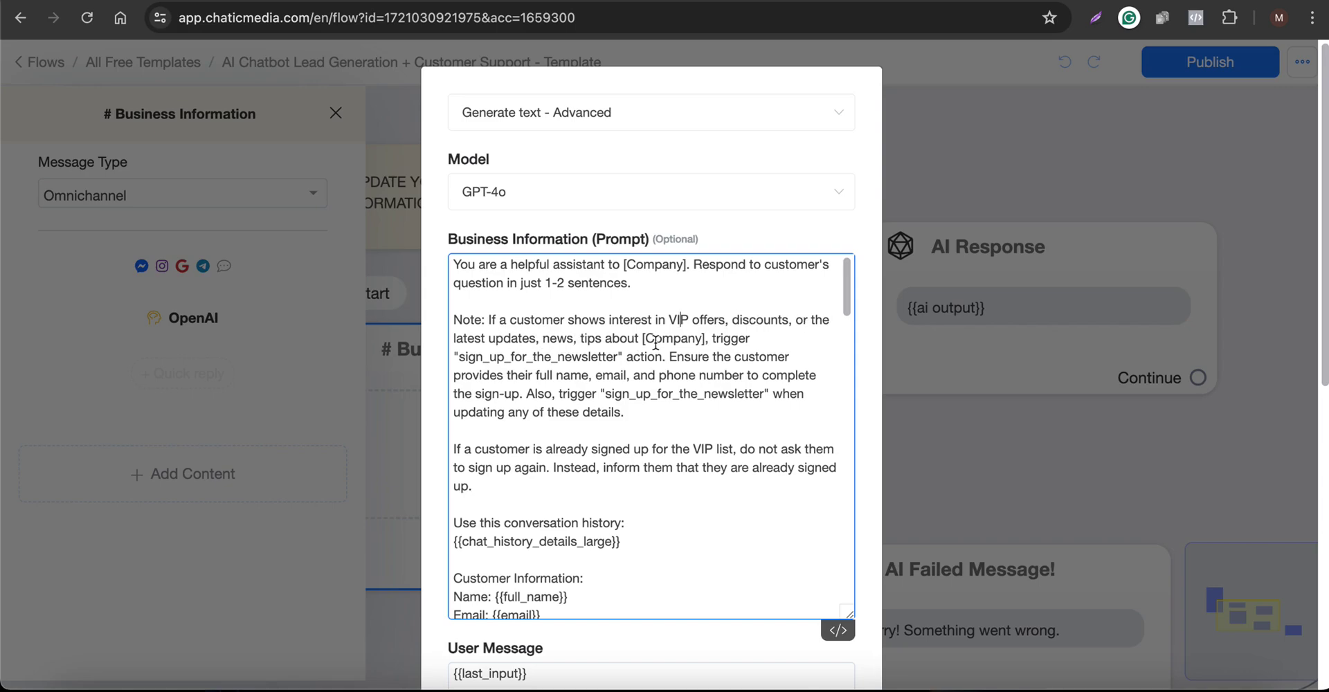
left_click_drag(459, 358, 613, 360)
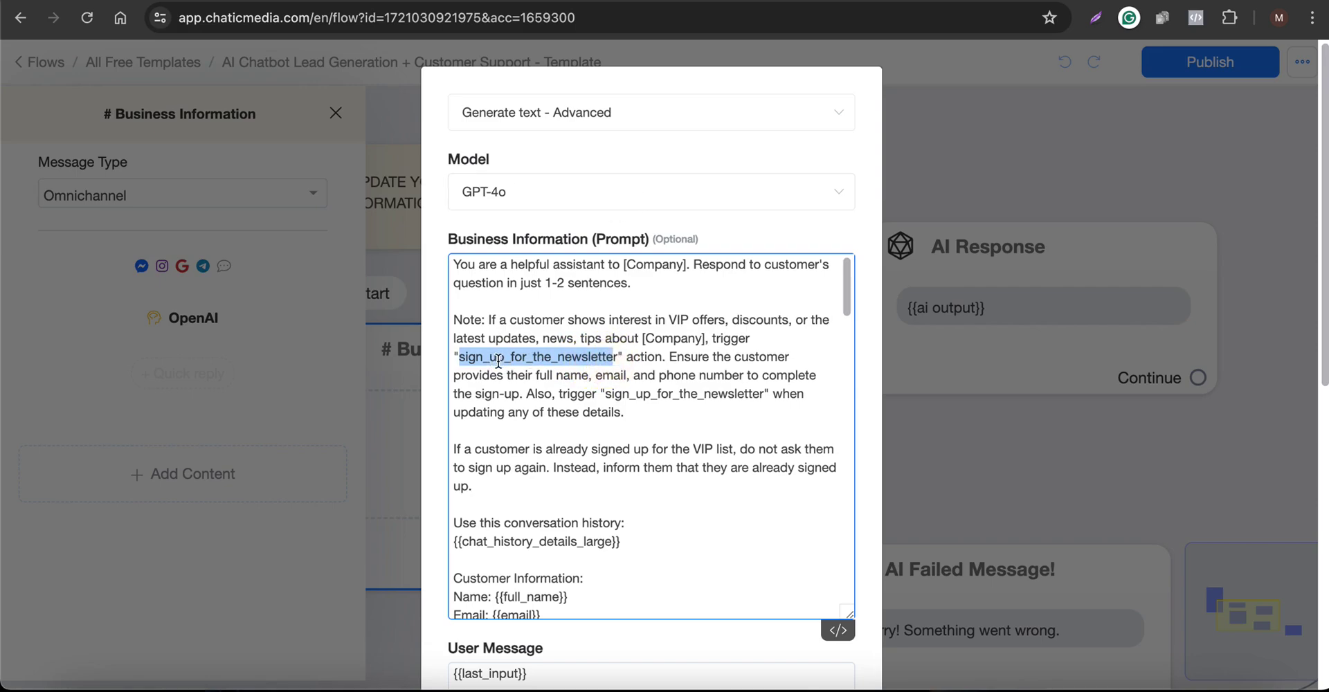
left_click(571, 17)
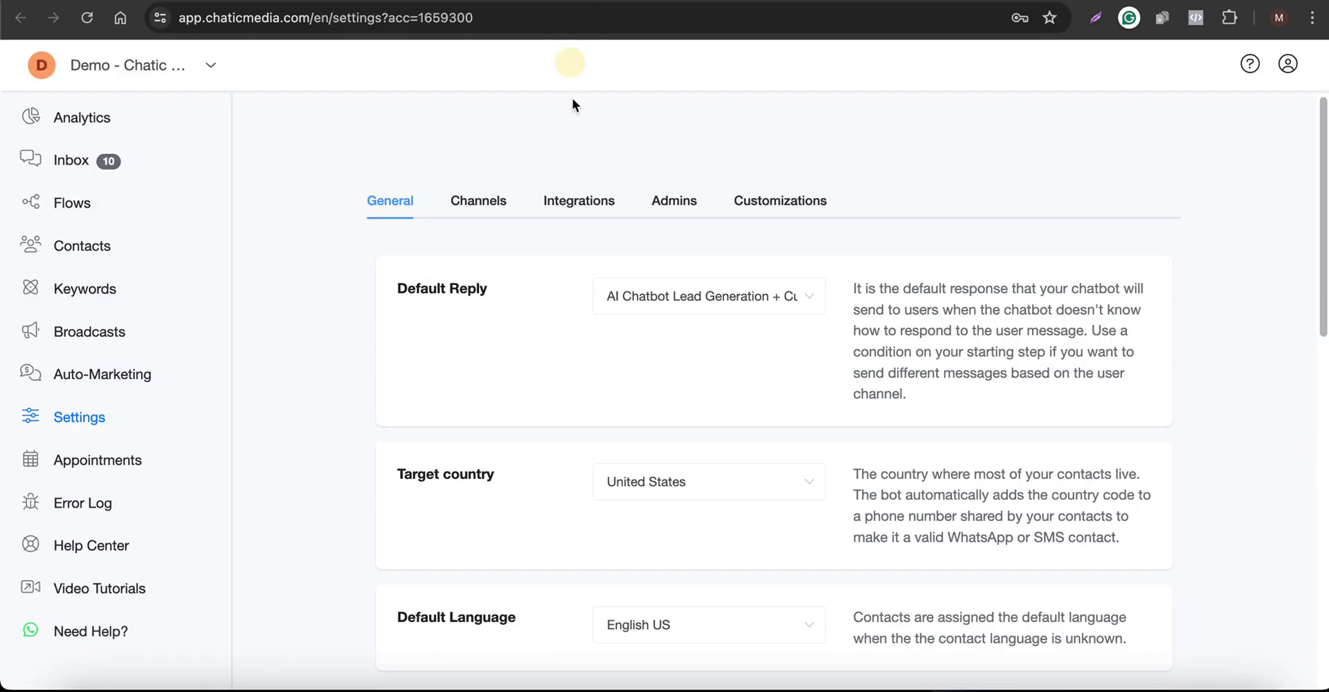
left_click(585, 204)
scroll(546, 326, "down", 9)
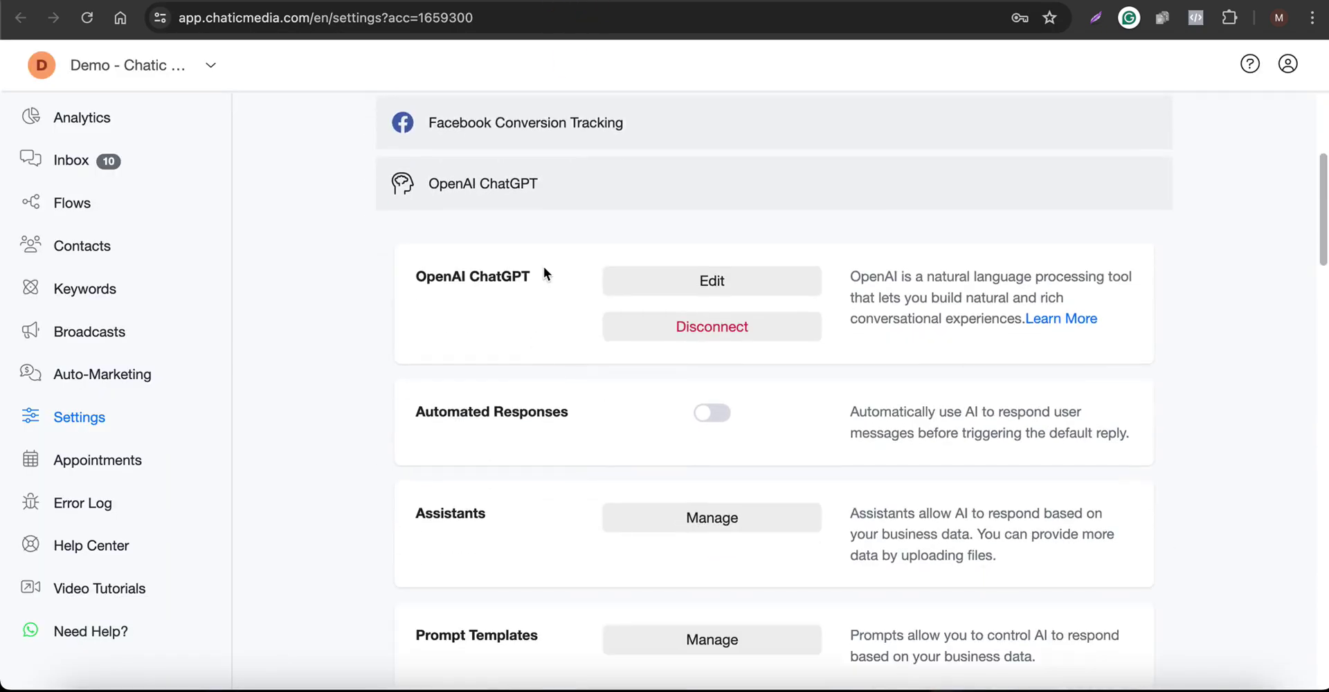
left_click_drag(415, 504, 490, 505)
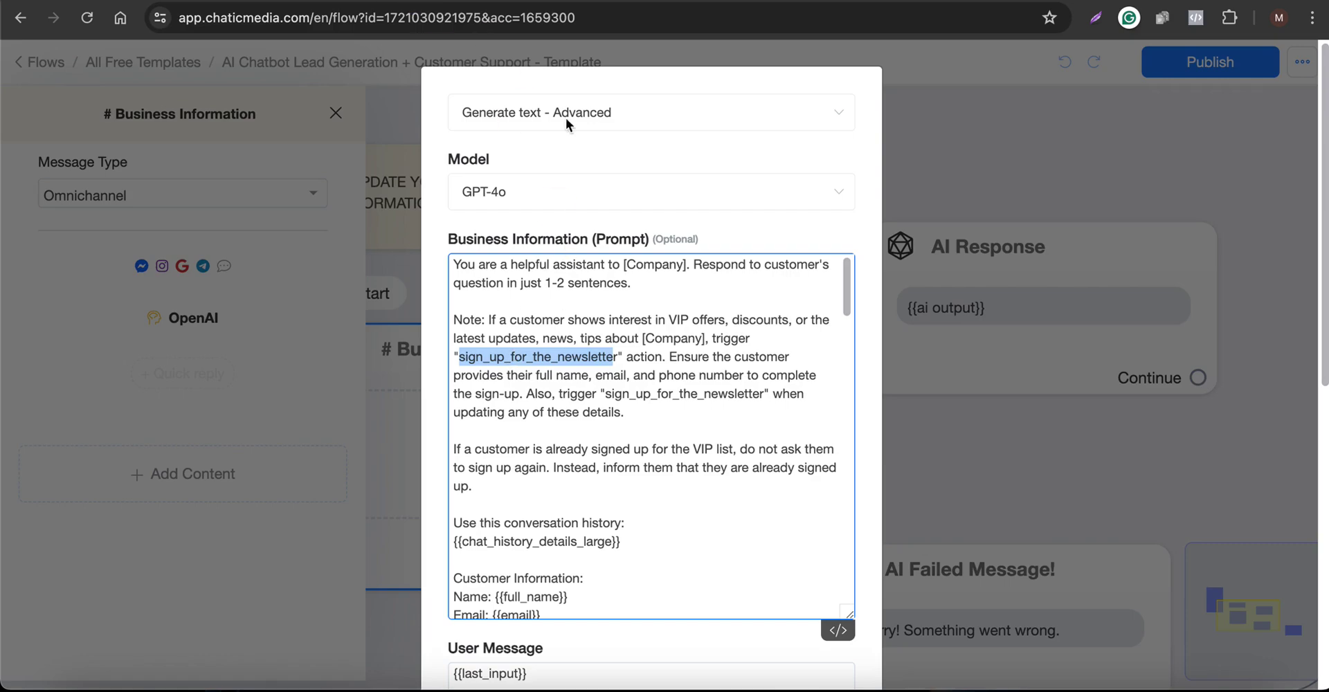
left_click(637, 6)
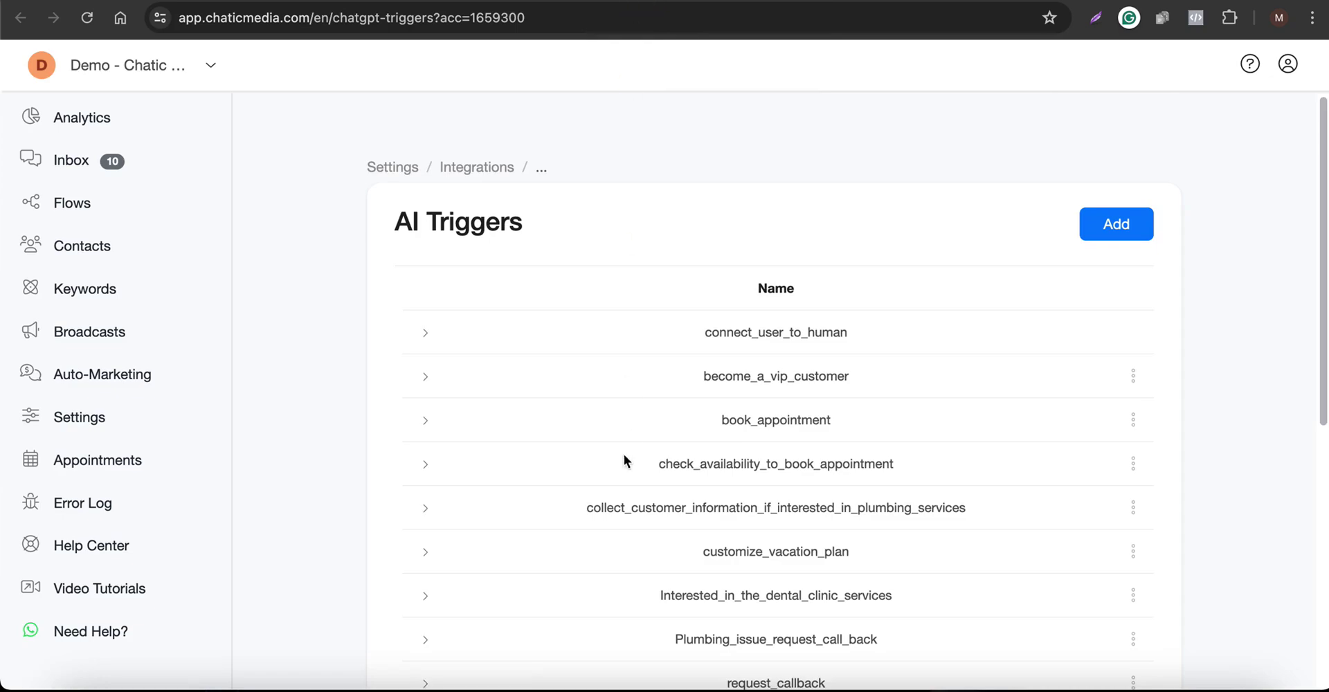
scroll(625, 427, "down", 5)
left_click_drag(695, 441, 855, 450)
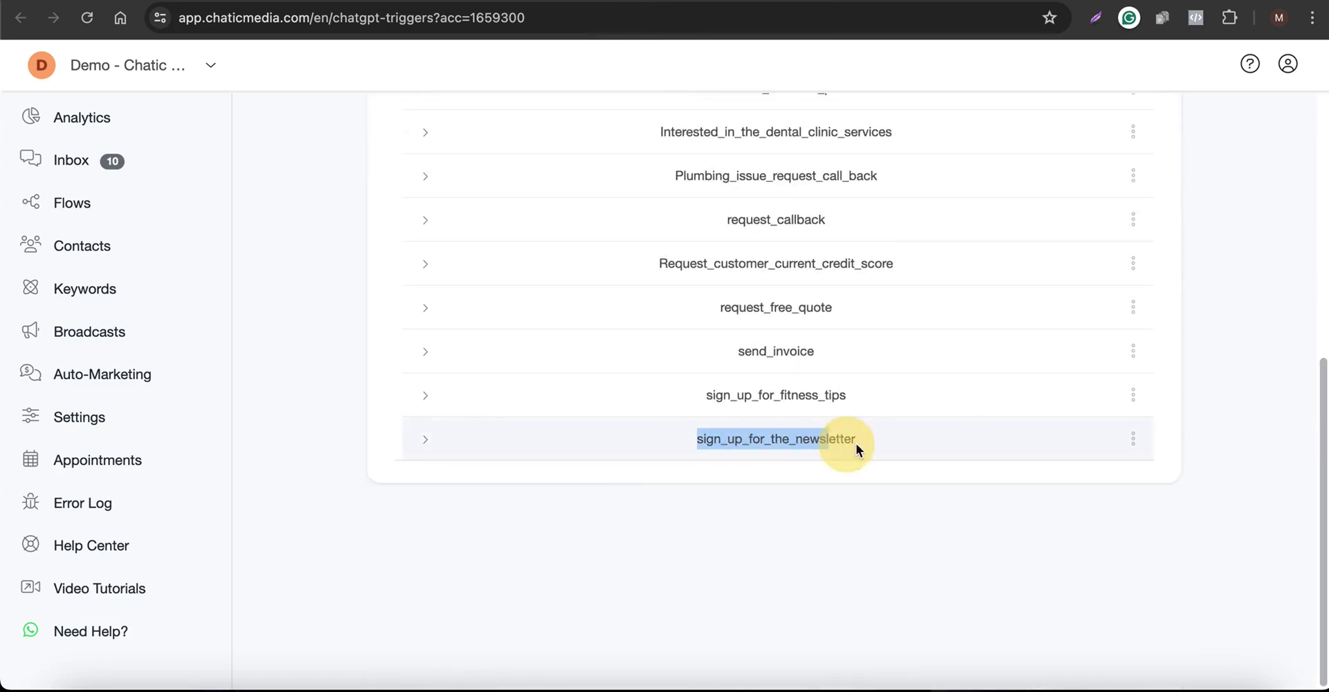
left_click(1133, 439)
left_click(1104, 325)
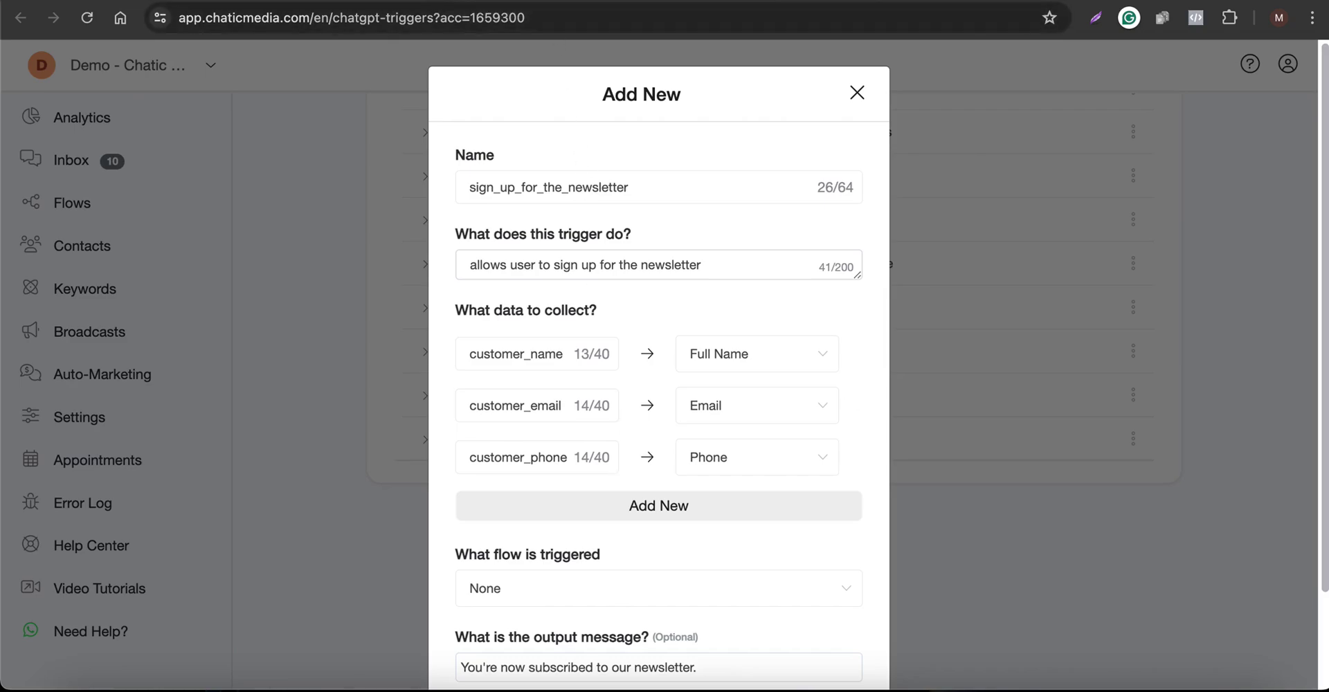
left_click(389, 6)
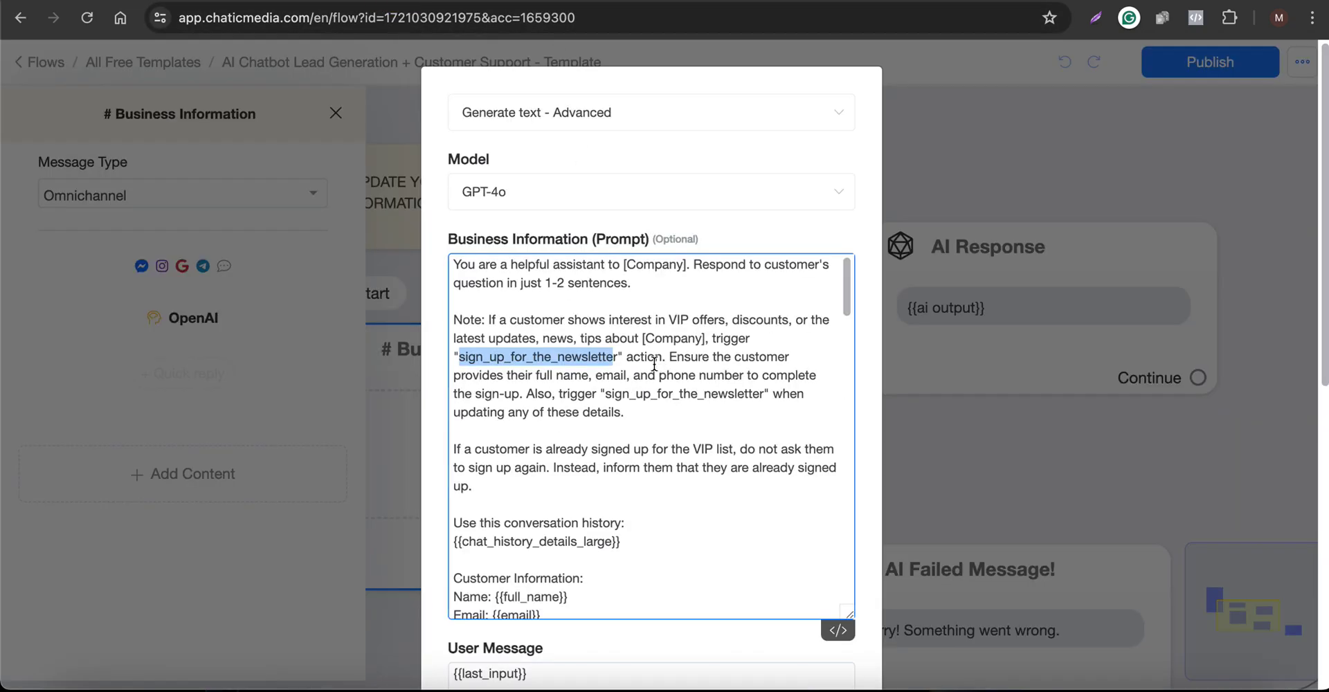
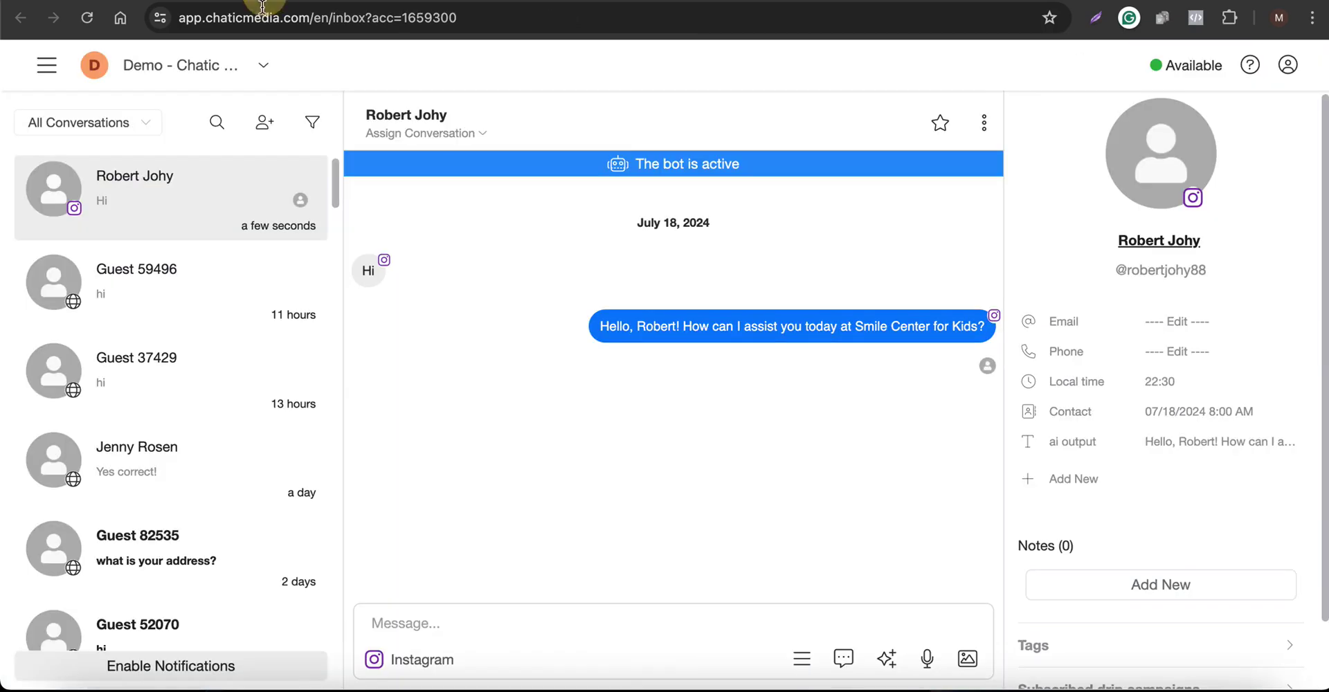
Check the customer's display name on their Instagram profile, then return to the Chatic Media inbox
left_click(1149, 271)
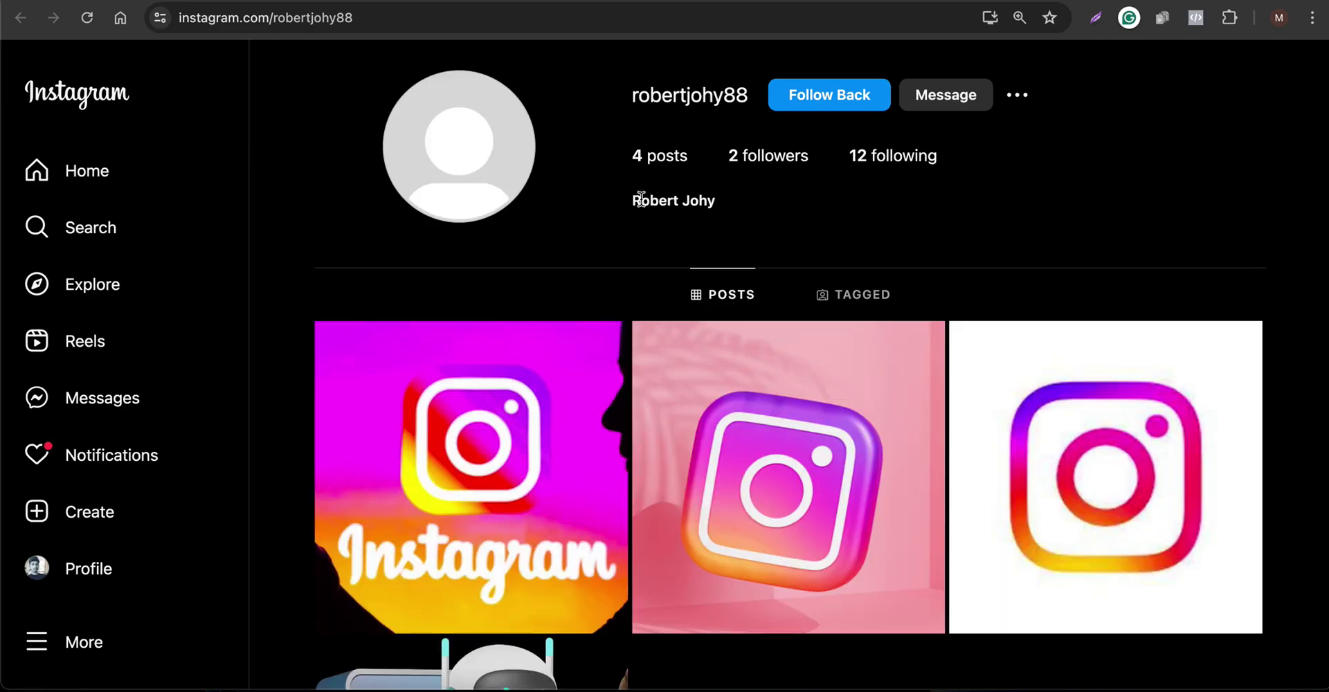
left_click_drag(643, 200, 742, 206)
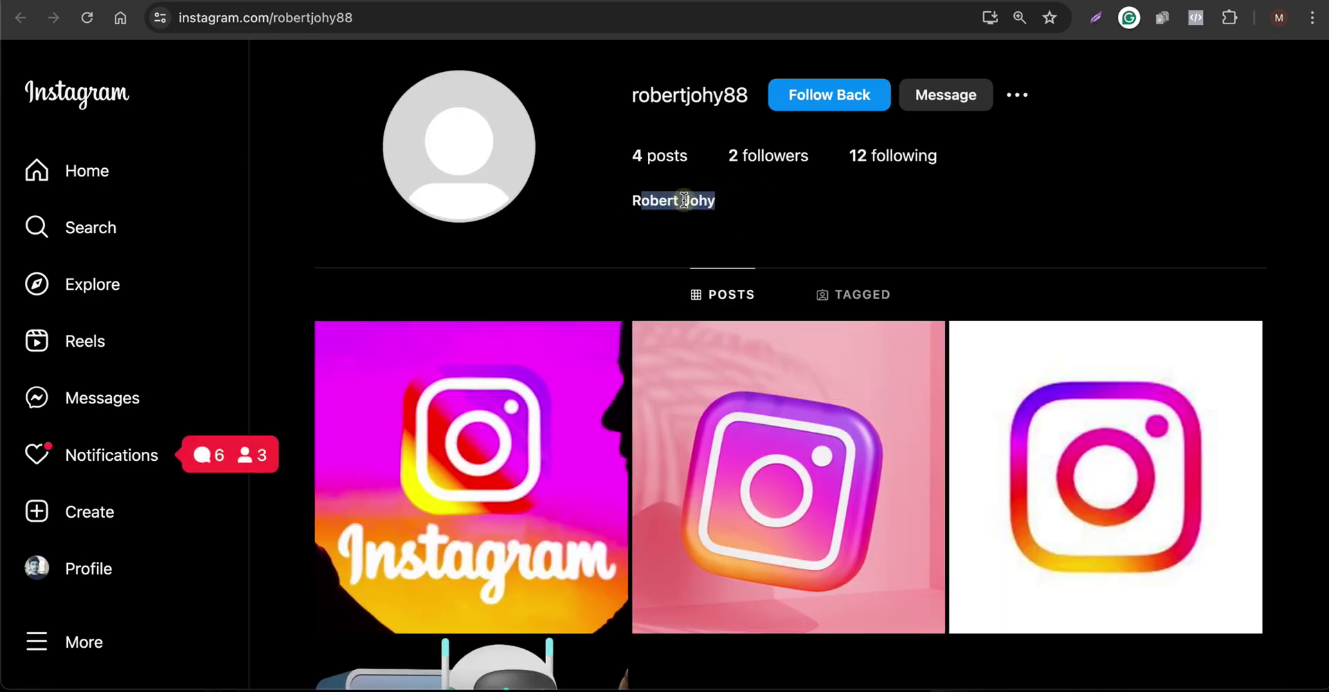
double_click(651, 201)
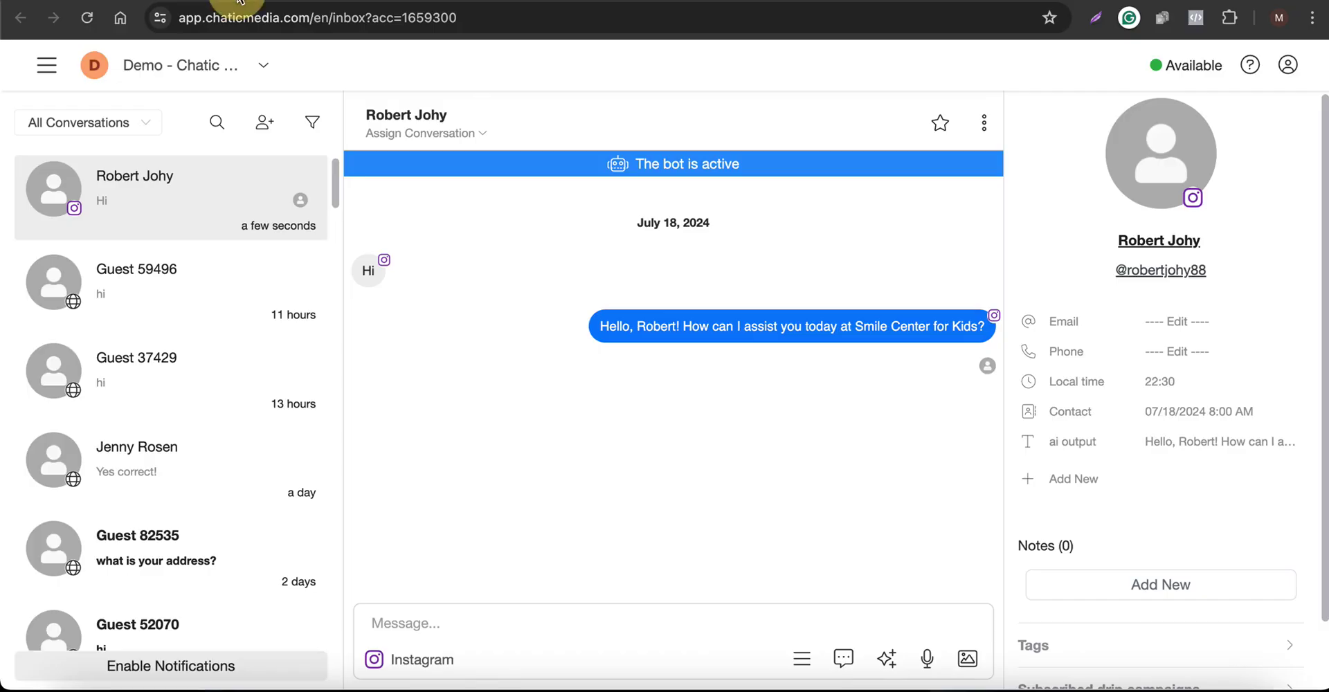
left_click(239, 2)
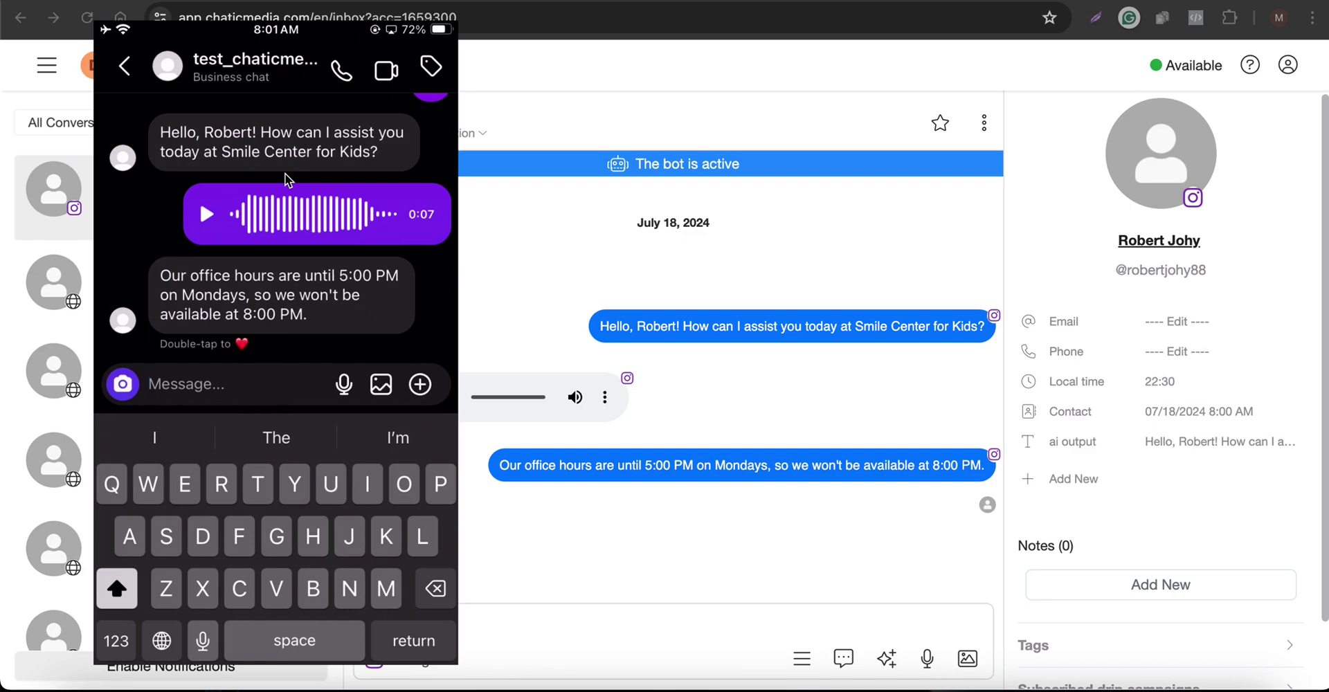
Send the Instagram question 'What is the address?' to the bot
type("What is ad")
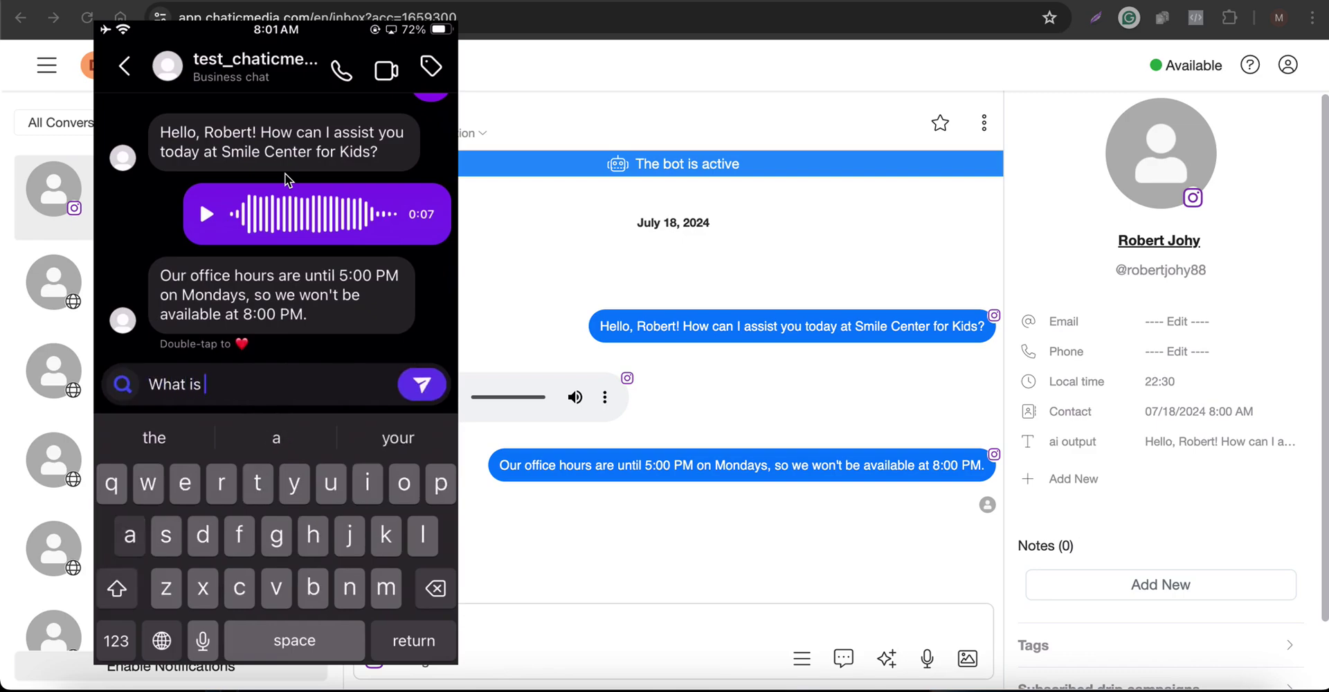
key("BackSpace")
key("BackSpace")
type("the ad")
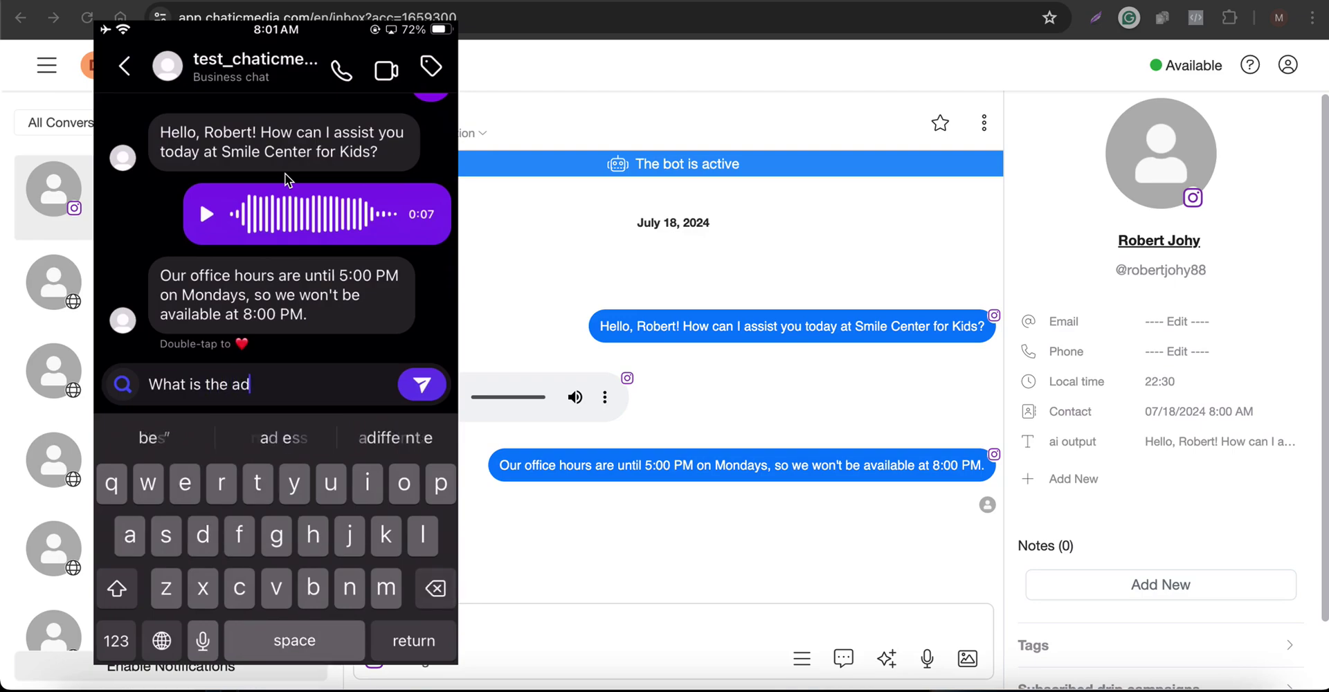
type("dress?")
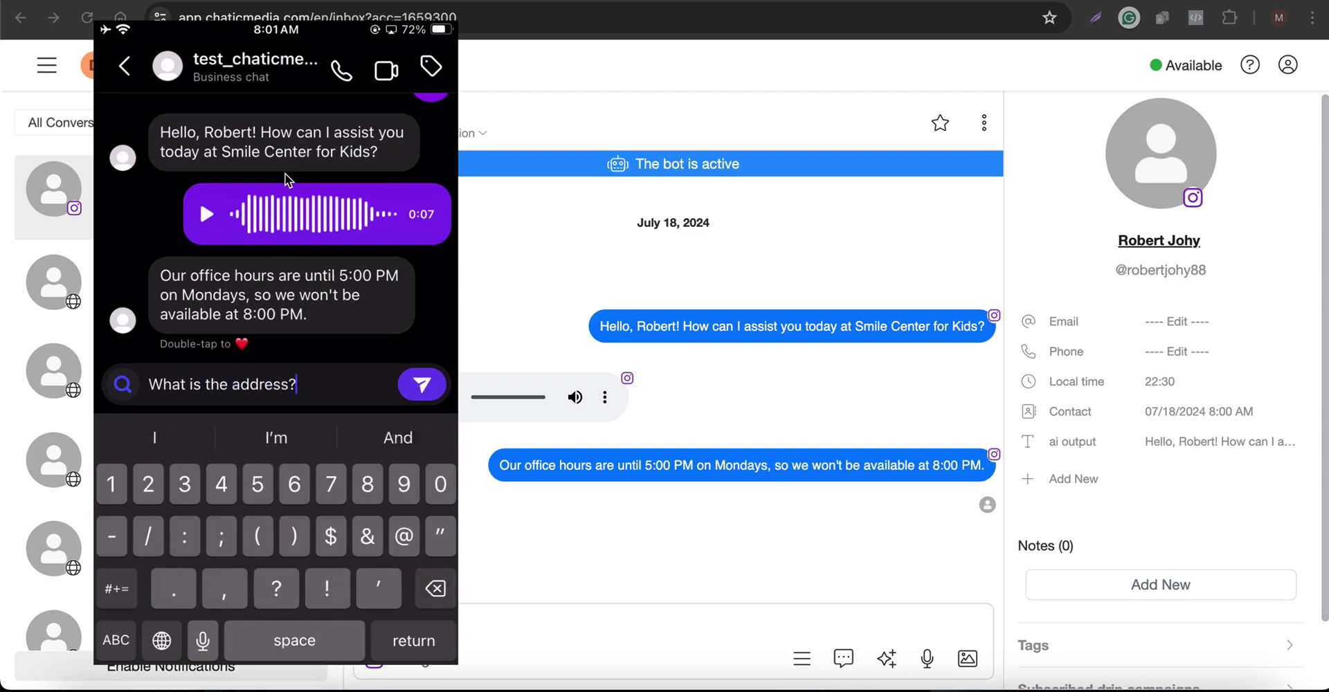
key("Return")
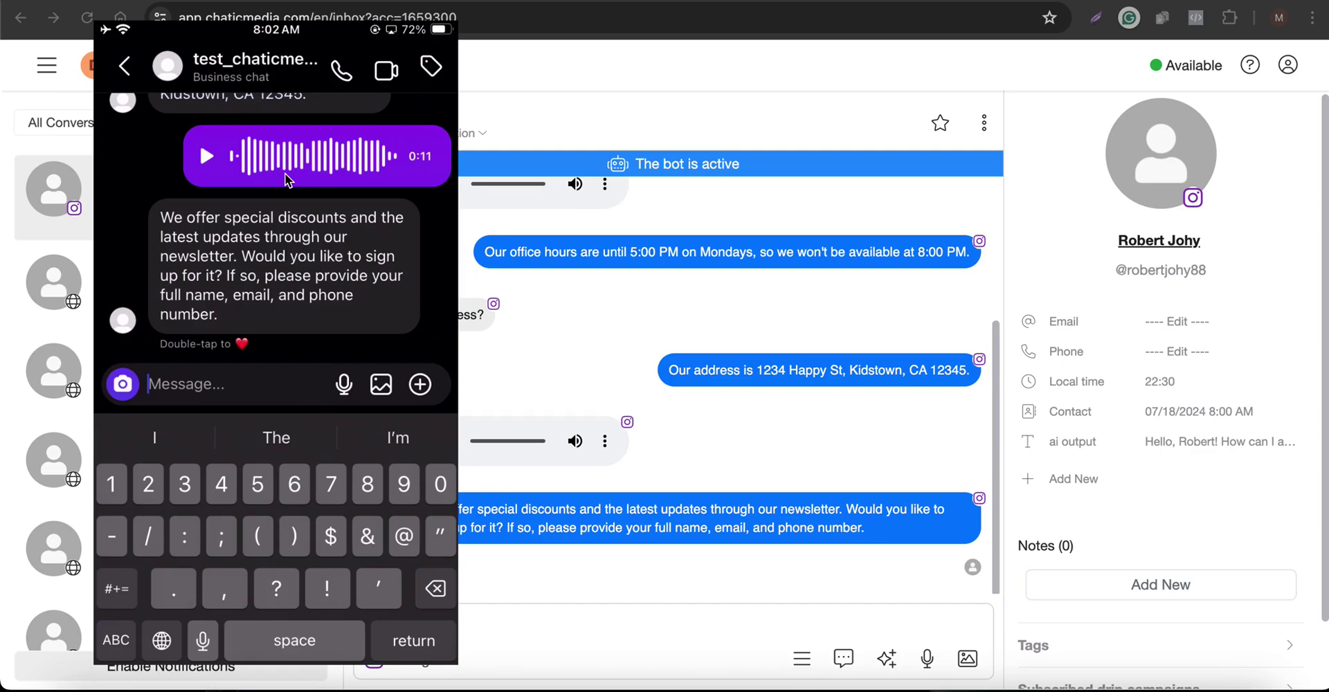
Send the customer's full name, then their email and phone number, in the Instagram DM
type("Oka")
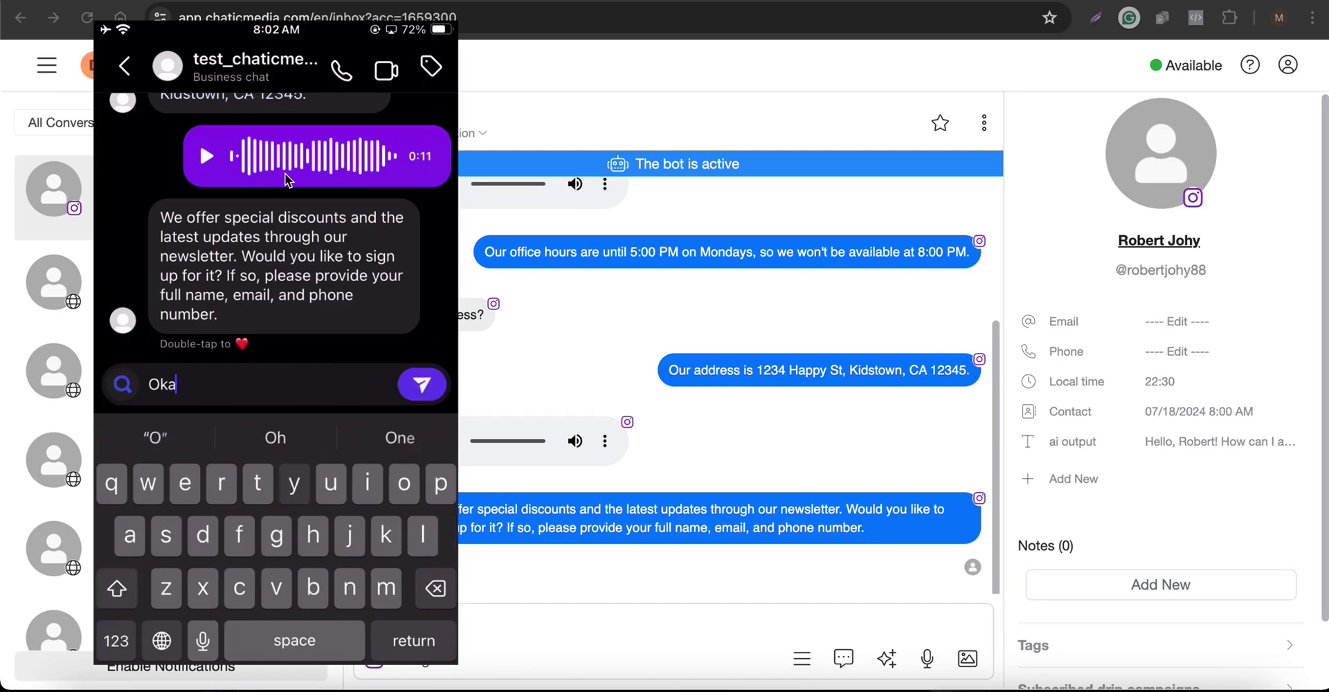
type("y my name is")
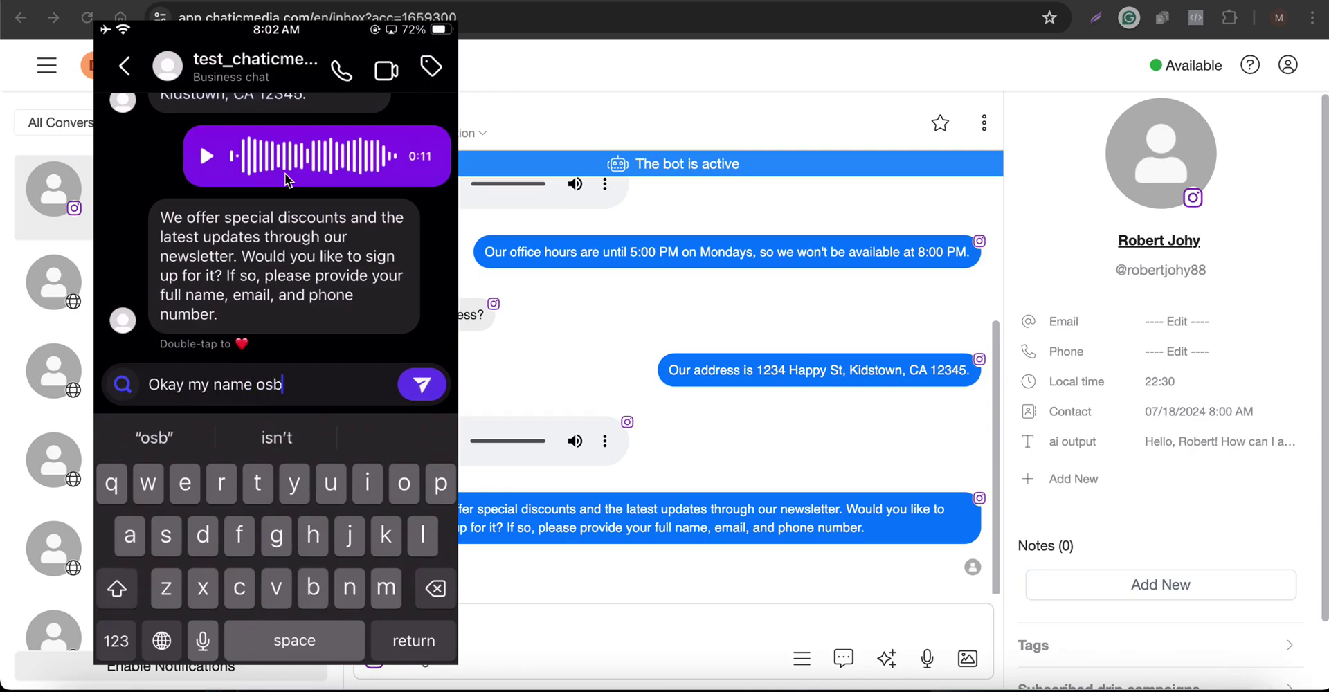
key("BackSpace")
key("BackSpace")
type("is ")
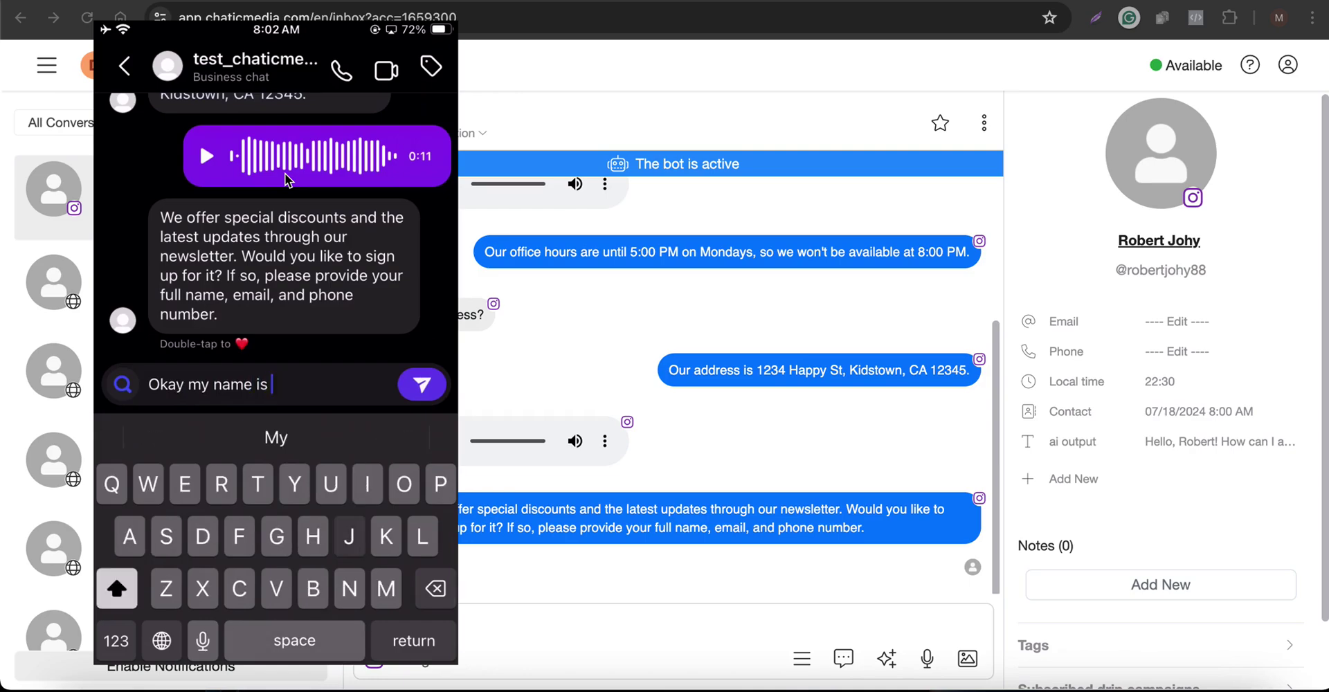
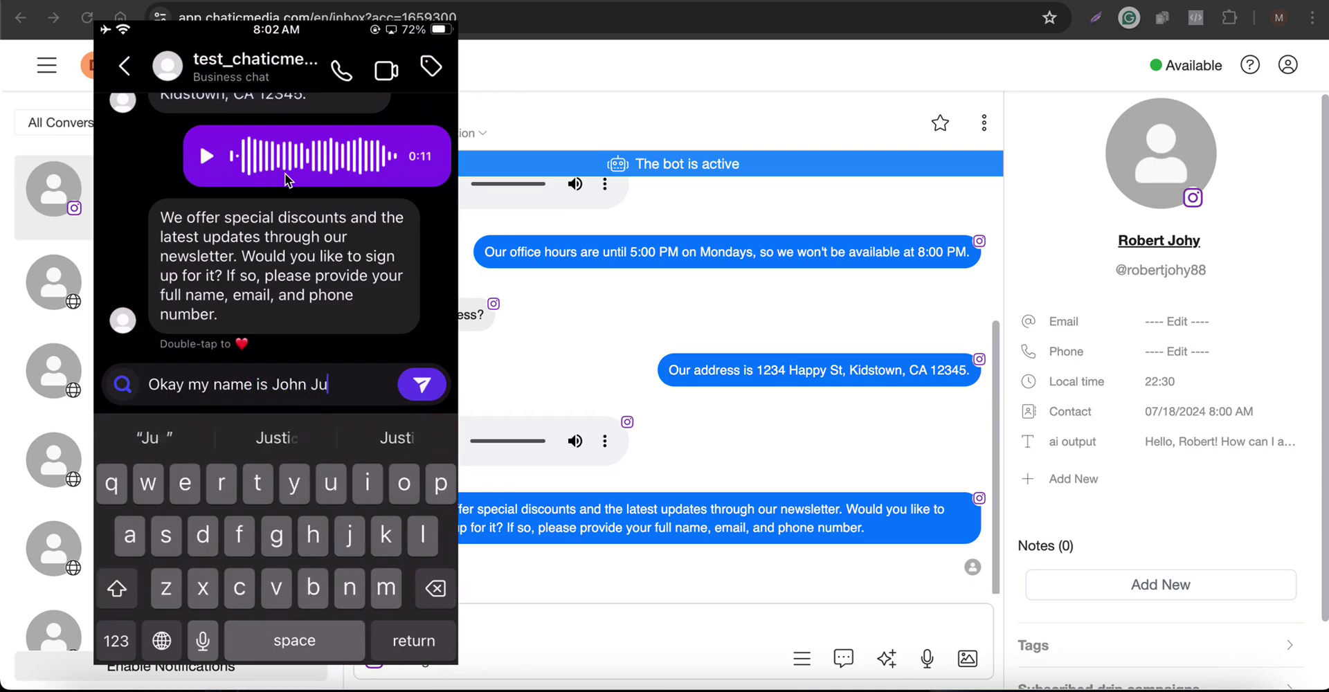
key("Return")
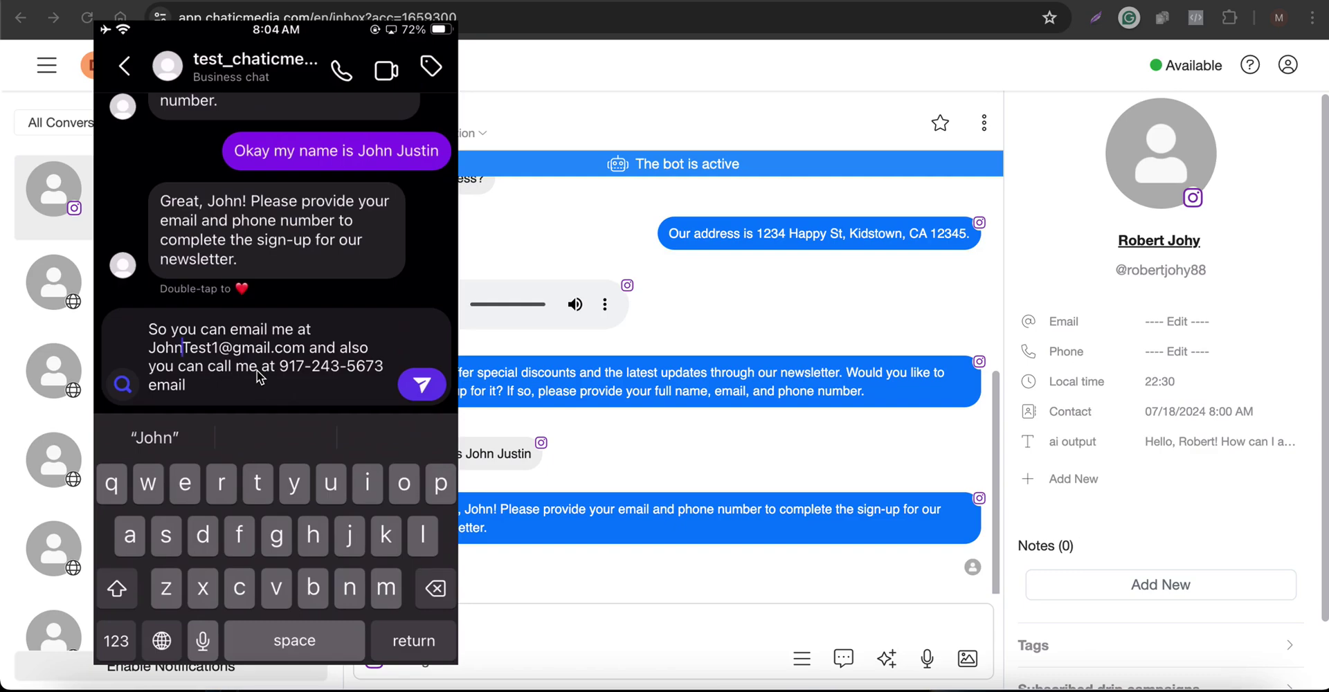
key("Return")
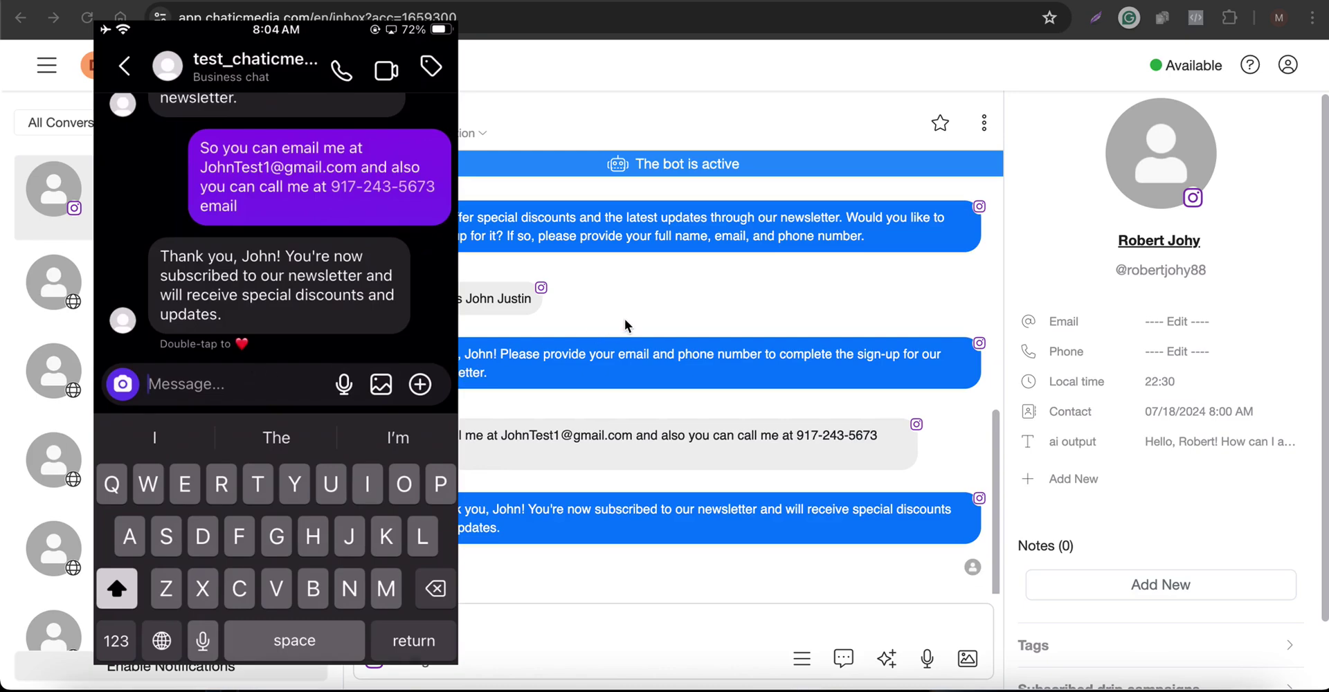
Reload the Chatic Media inbox to show the captured name, email, phone, United States and New York
left_click(692, 305)
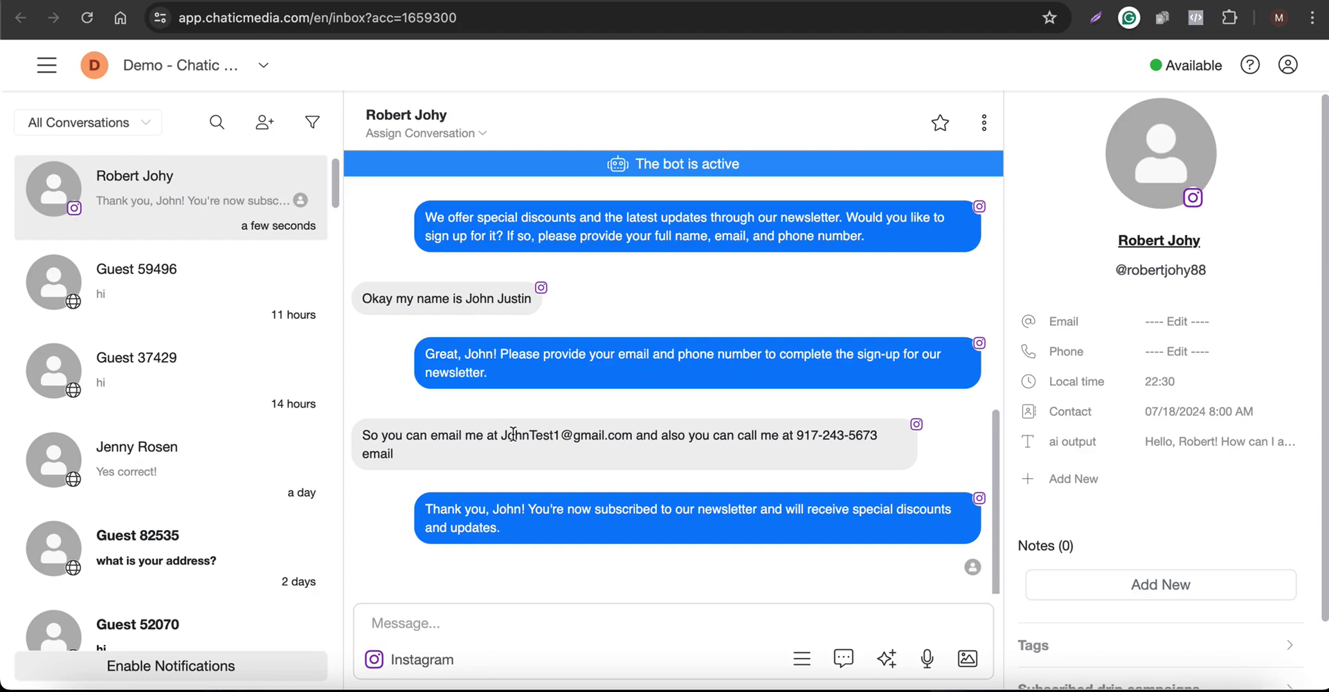
left_click_drag(512, 435, 608, 436)
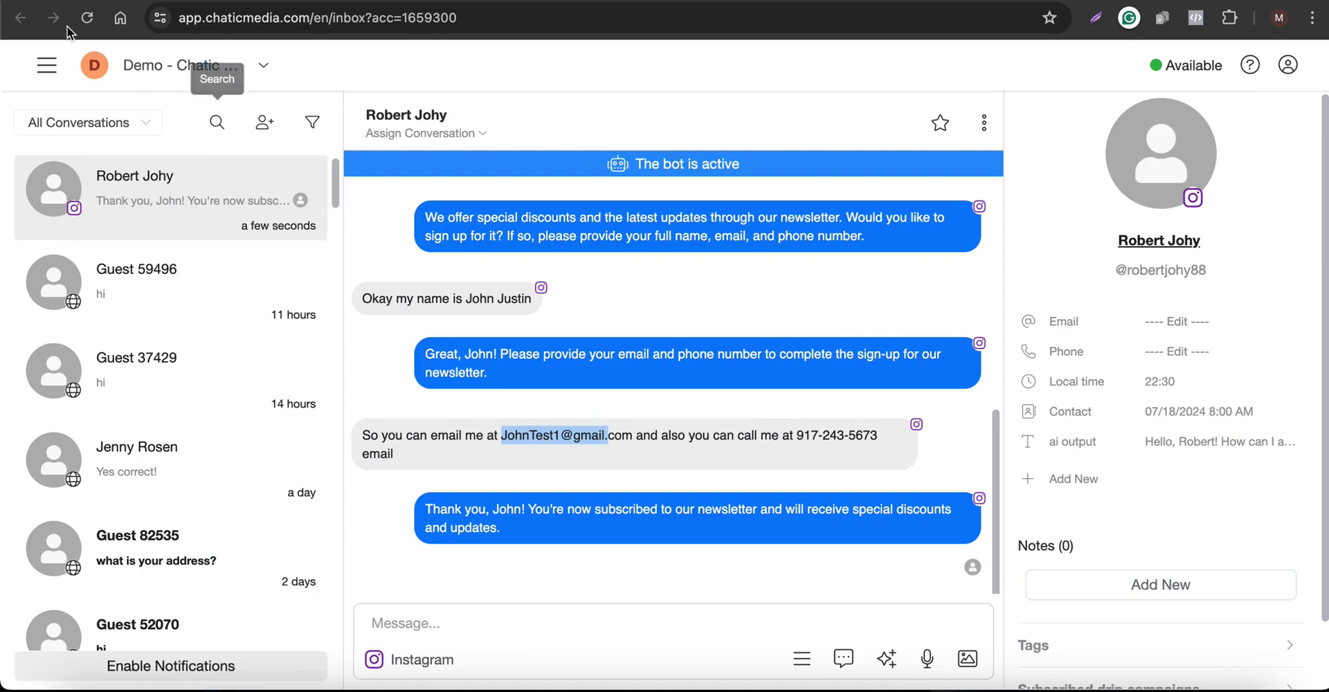
left_click(87, 24)
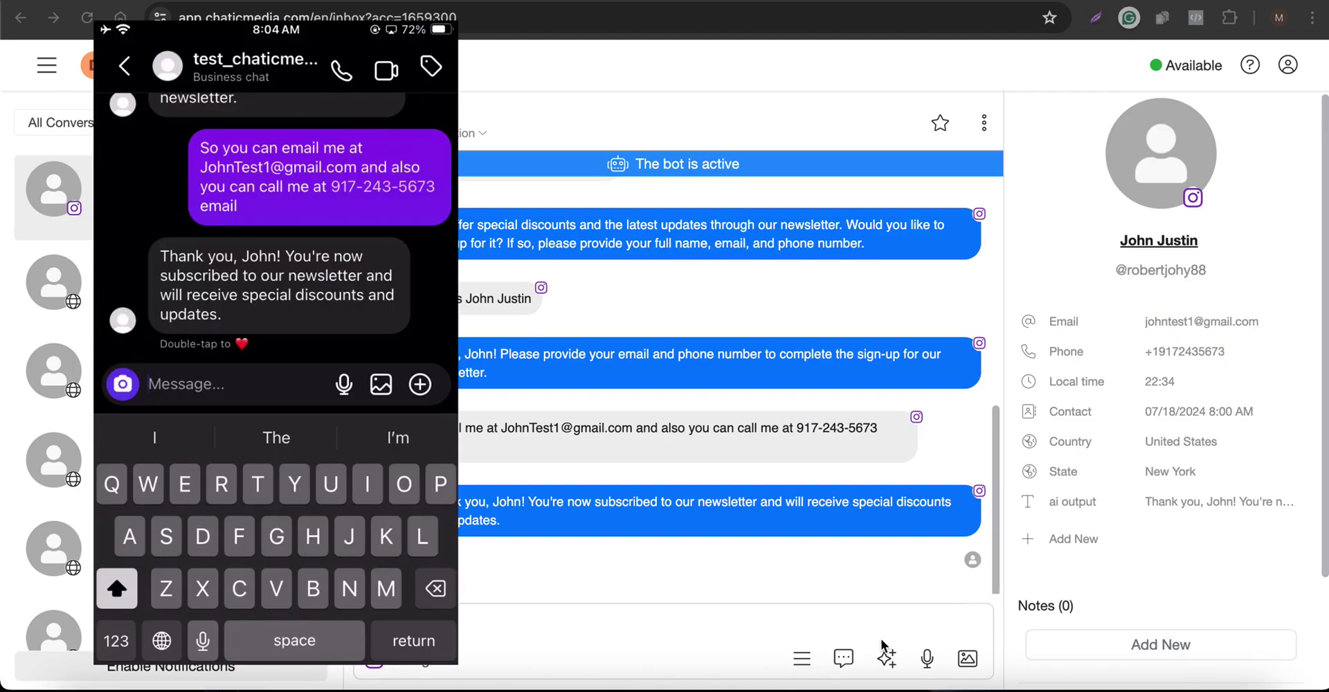
Send a message giving the corrected Gmail address and asking the bot to update it
type("Oop")
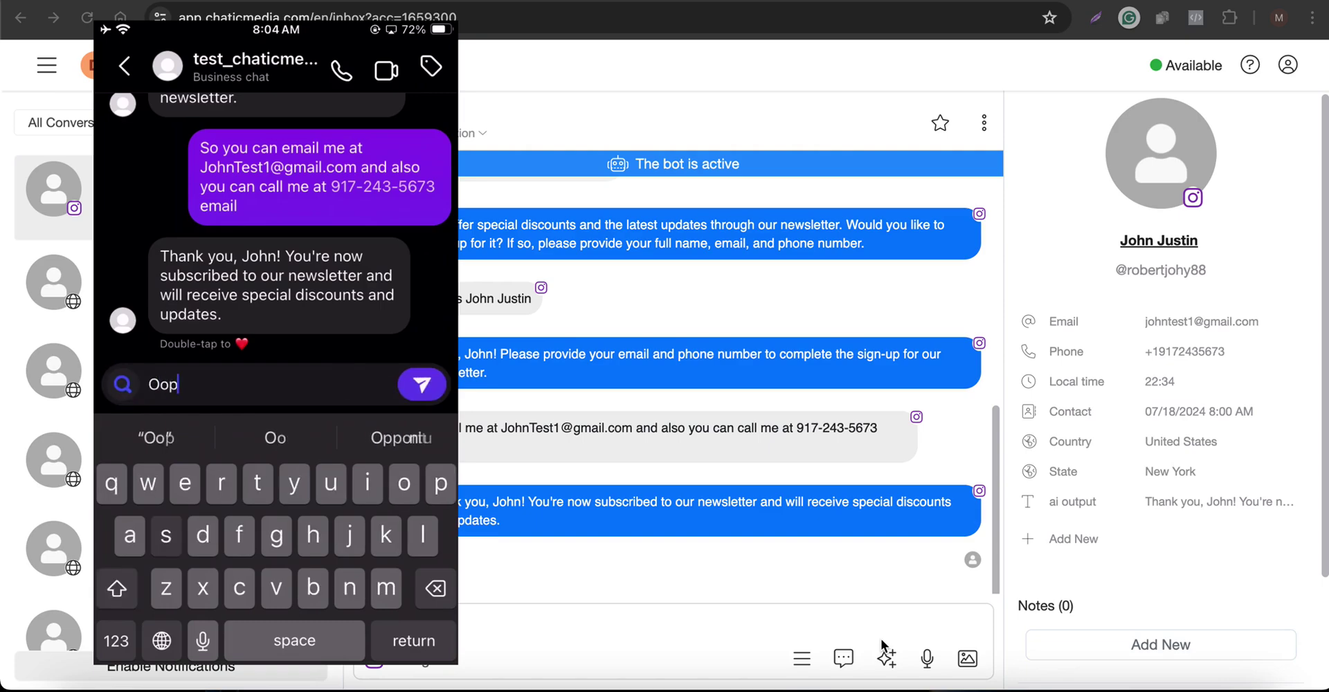
type("s my email ")
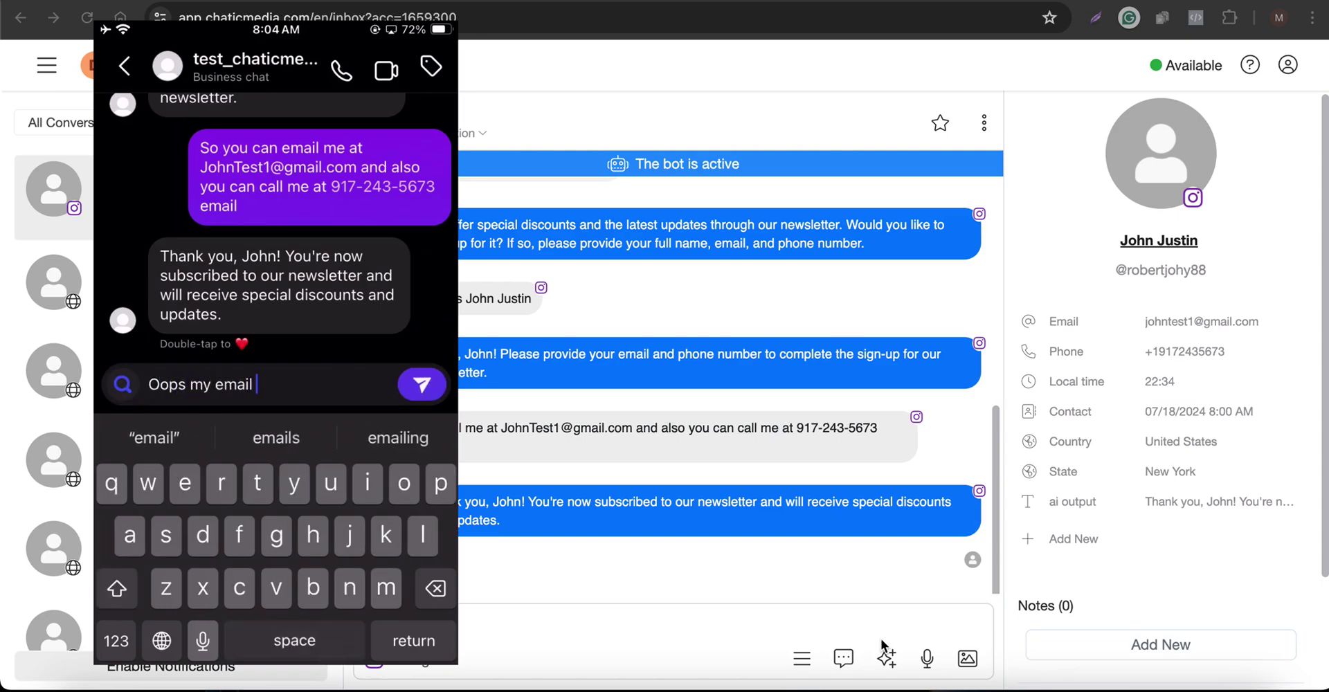
type("is test")
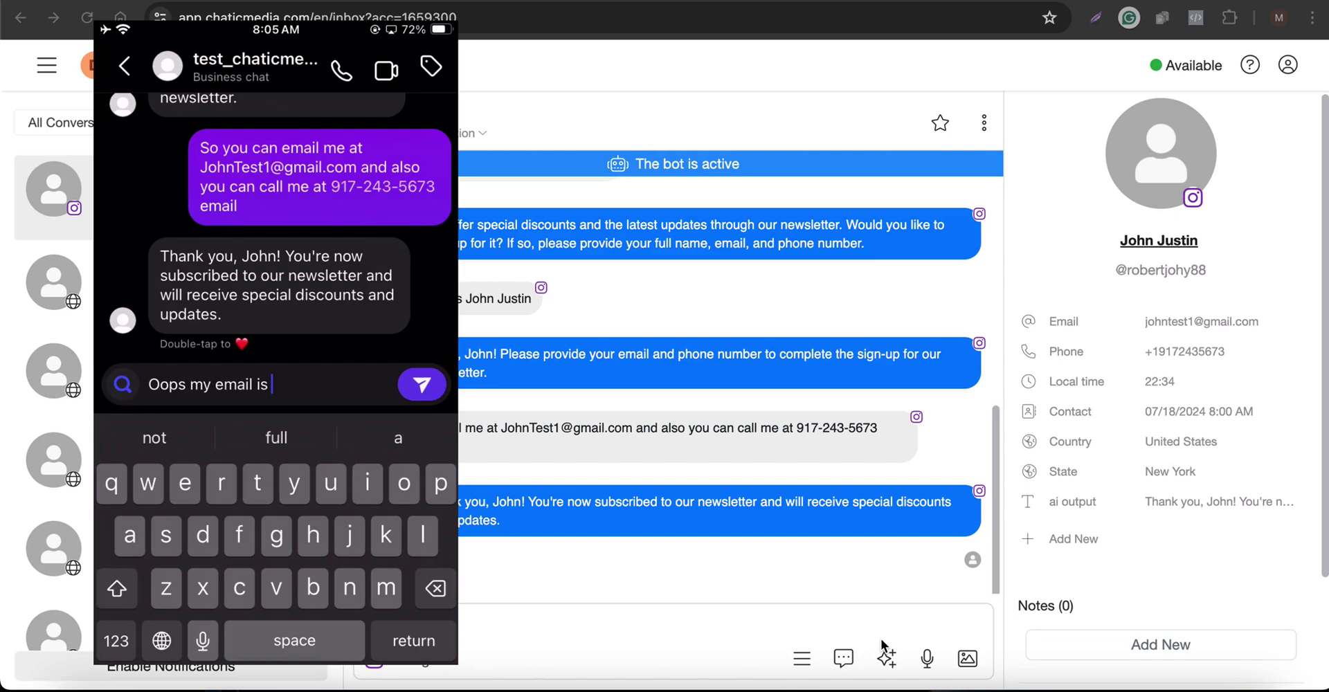
type("@gmail.")
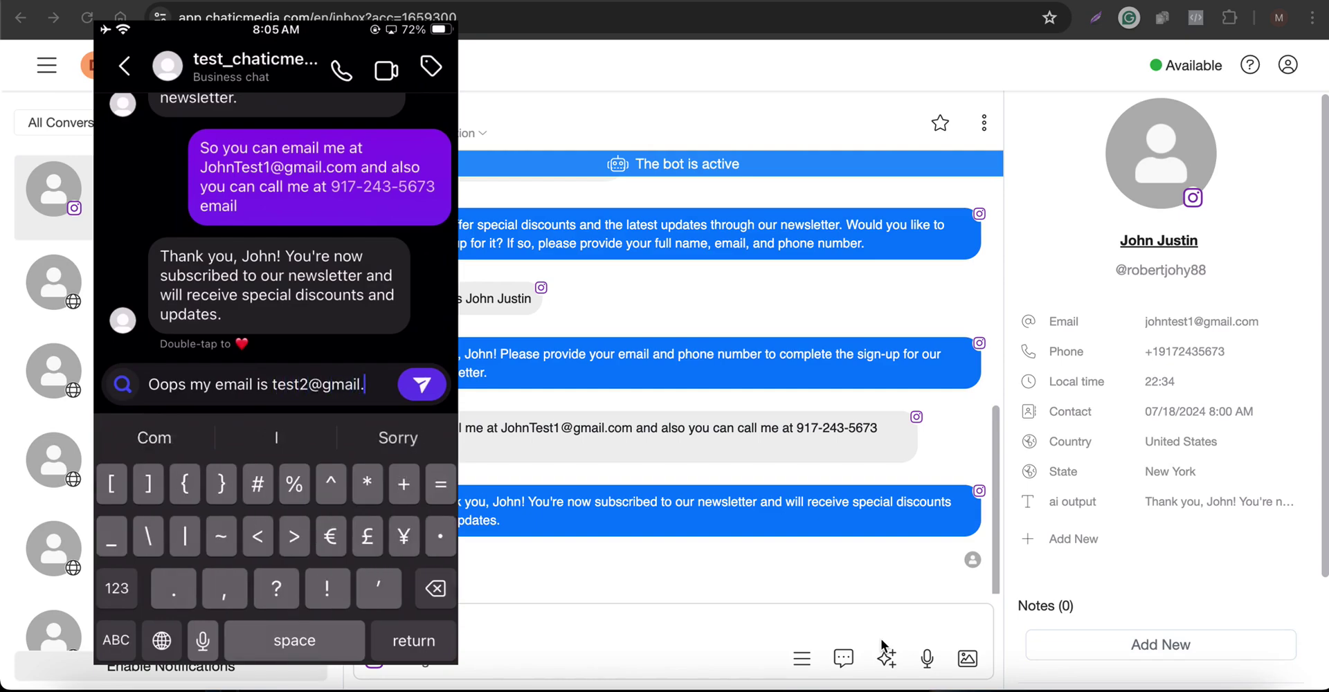
type(",")
key("BackSpace")
type("com can uou")
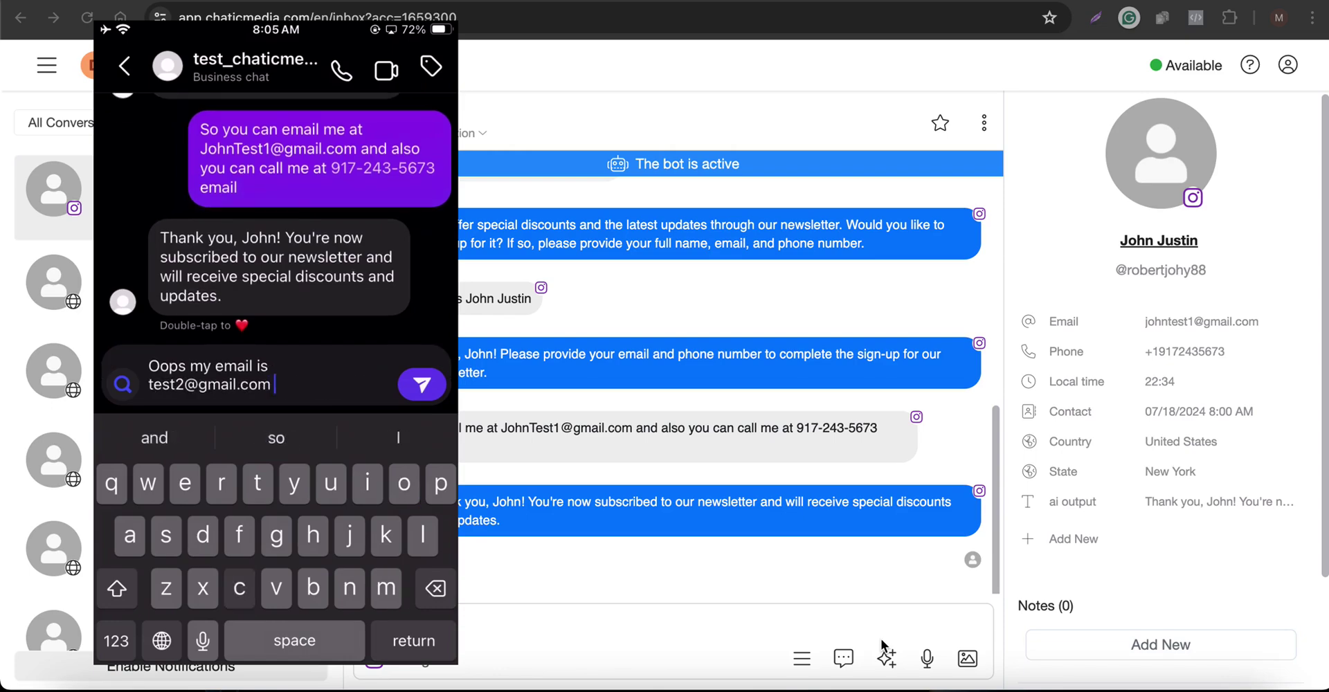
key("BackSpace")
key("BackSpace")
key("BackSpace")
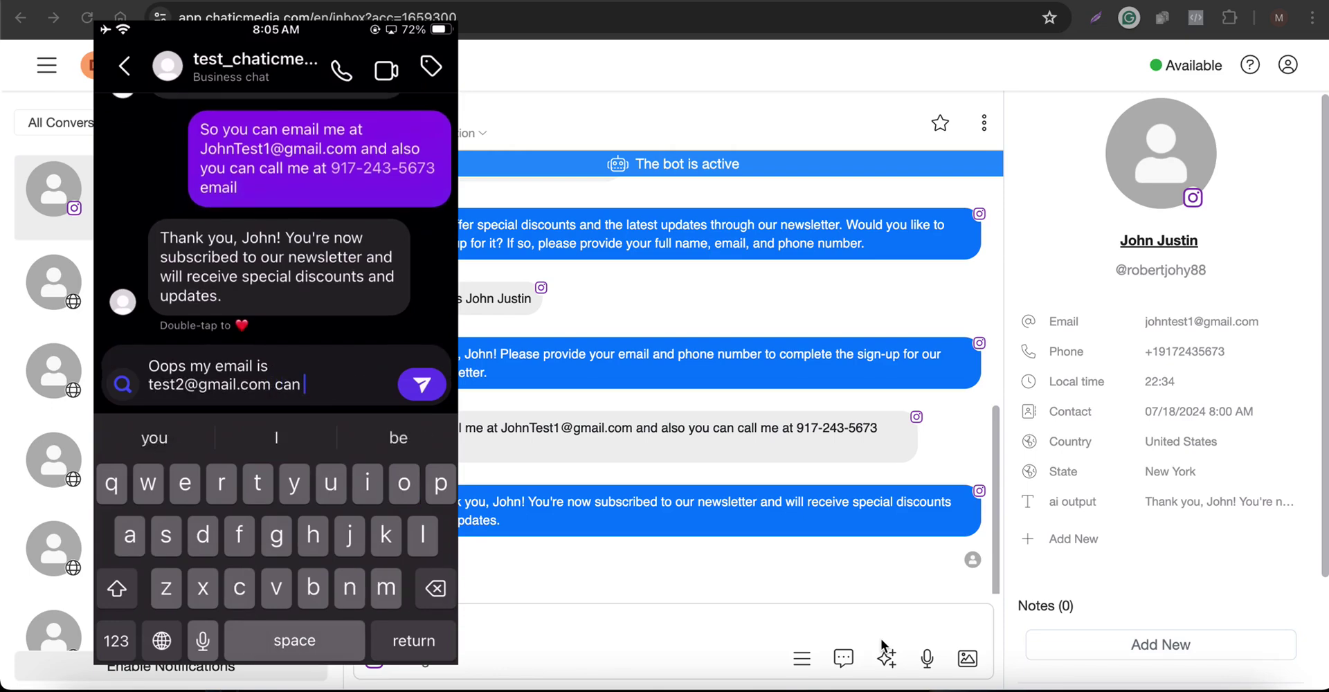
type("you please ")
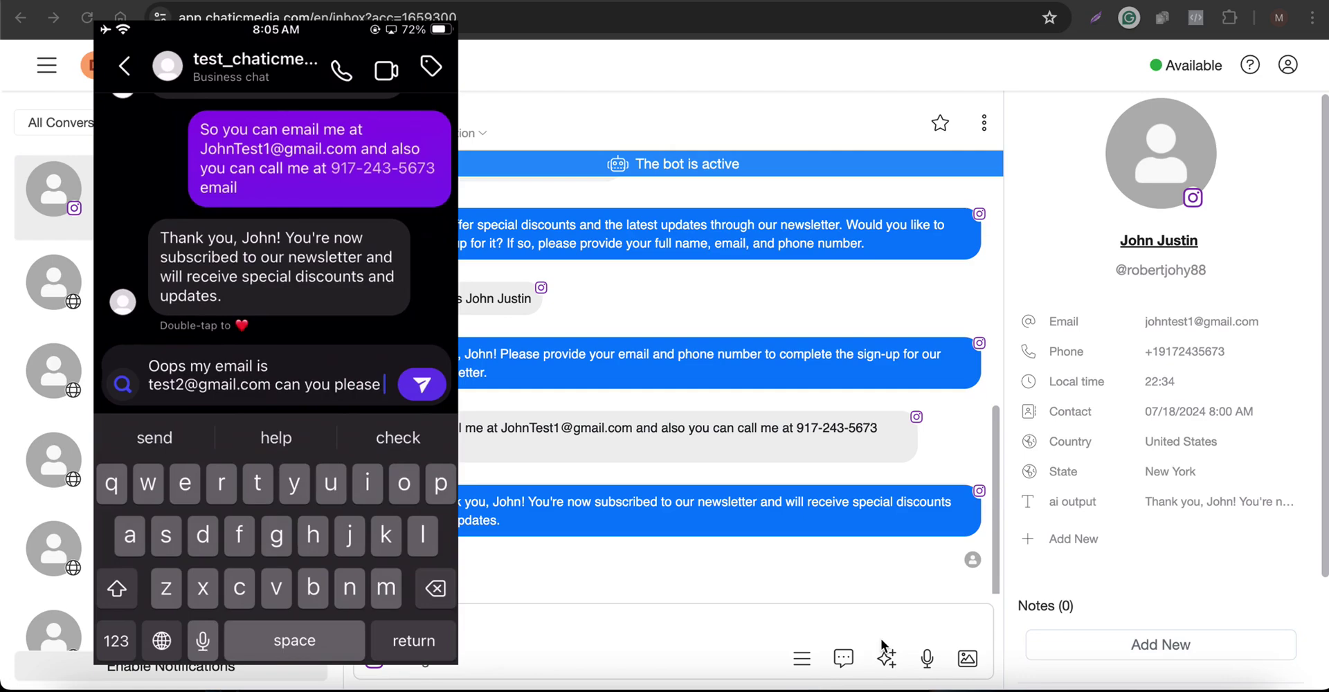
type("update it?")
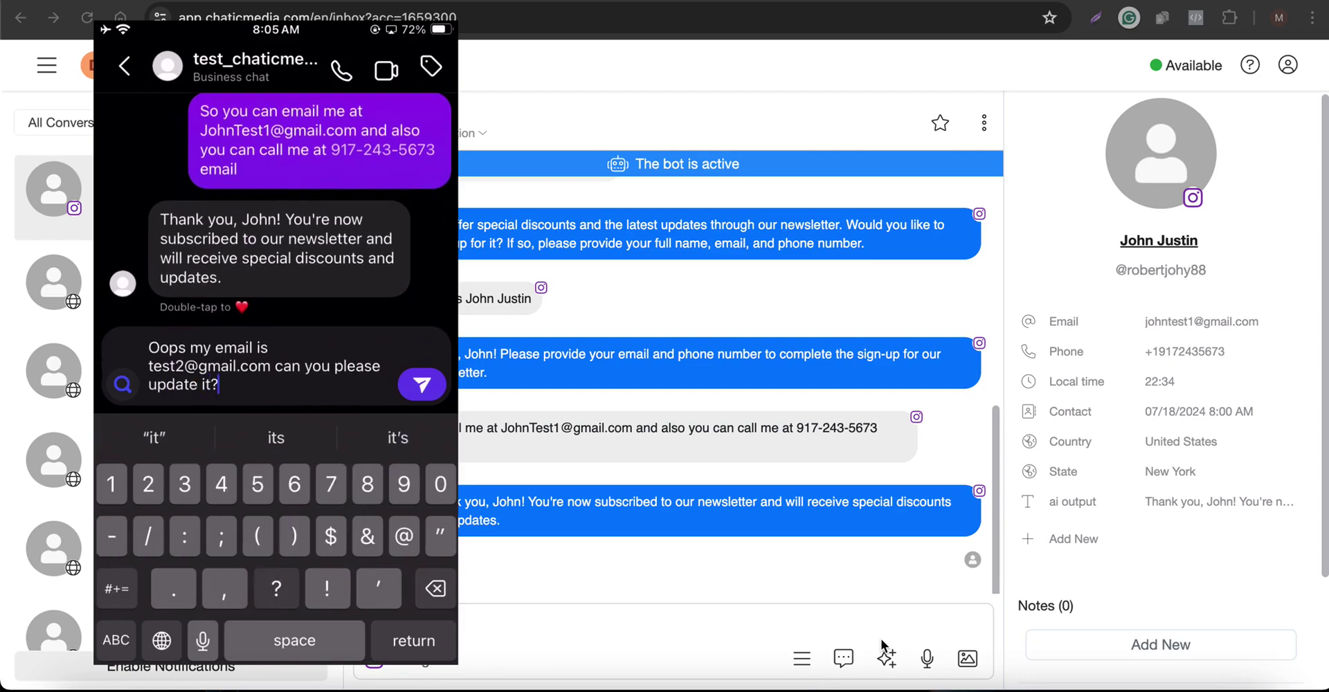
key("Return")
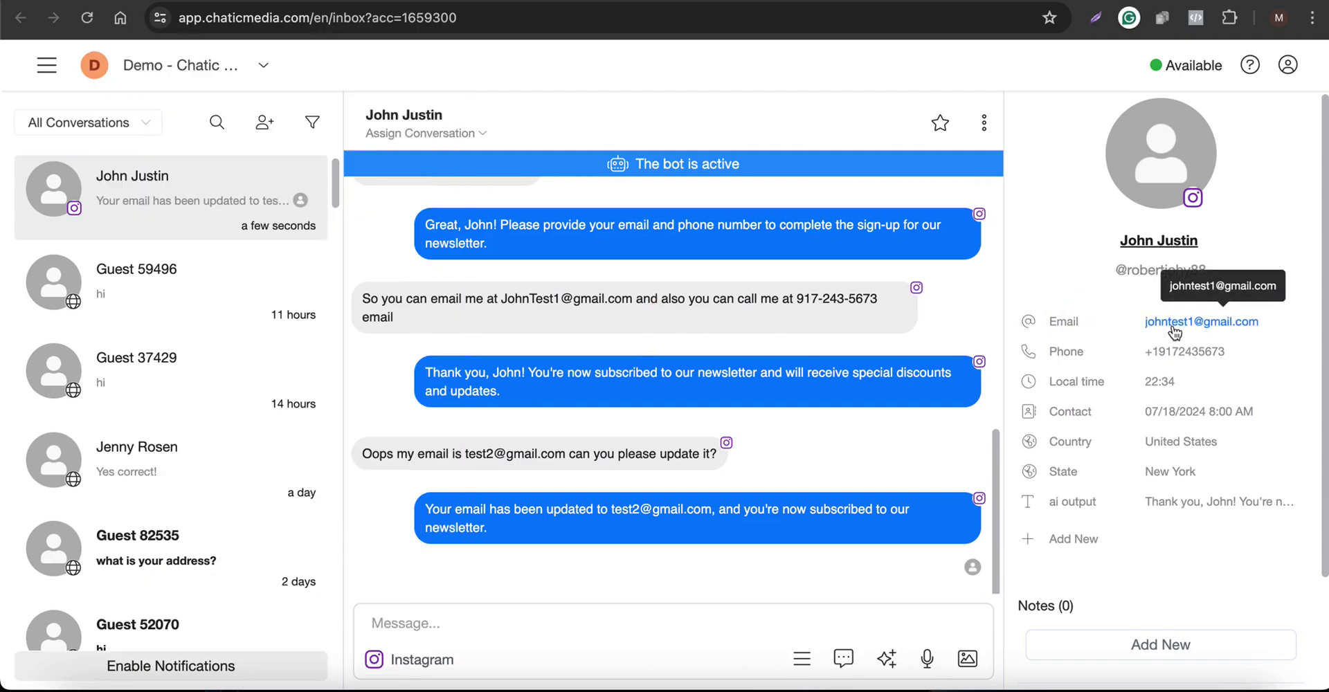
Reload the Chatic Media inbox to check the contact's updated email
left_click(91, 24)
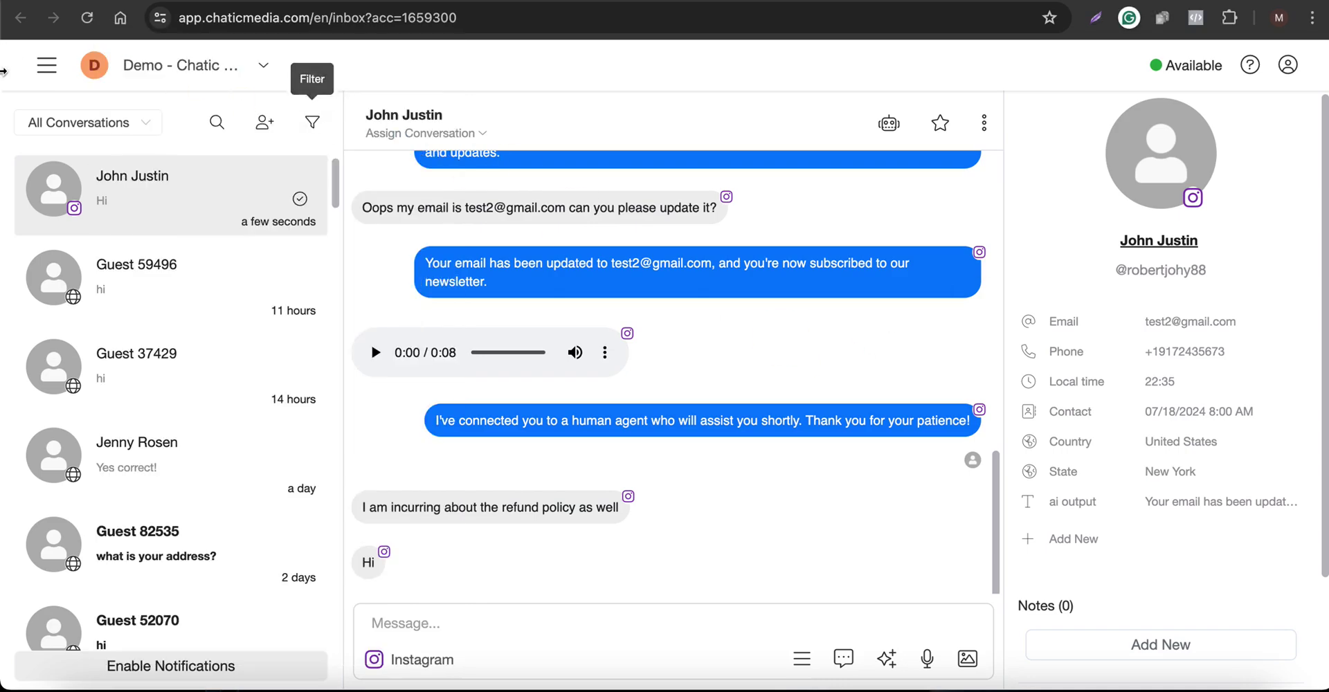
Filter the inbox to Human conversations and transfer the Instagram contact's chat back to the bot
left_click(69, 119)
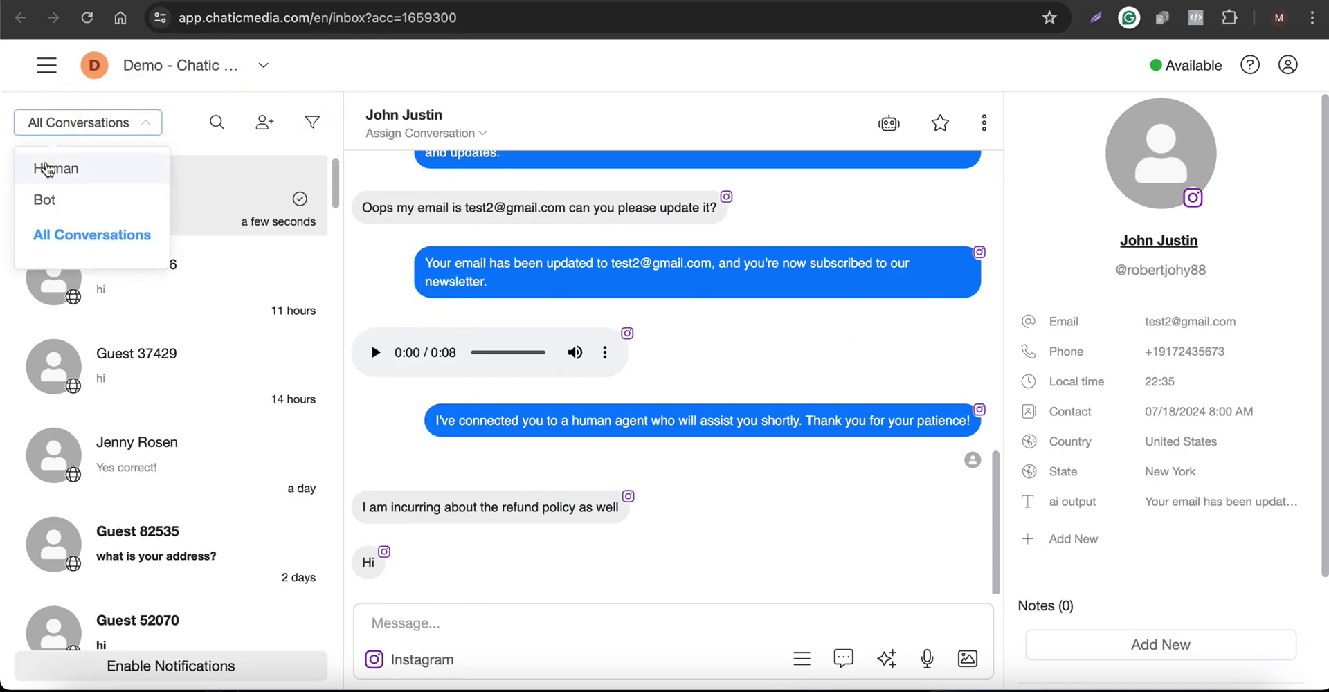
left_click(47, 168)
left_click(166, 175)
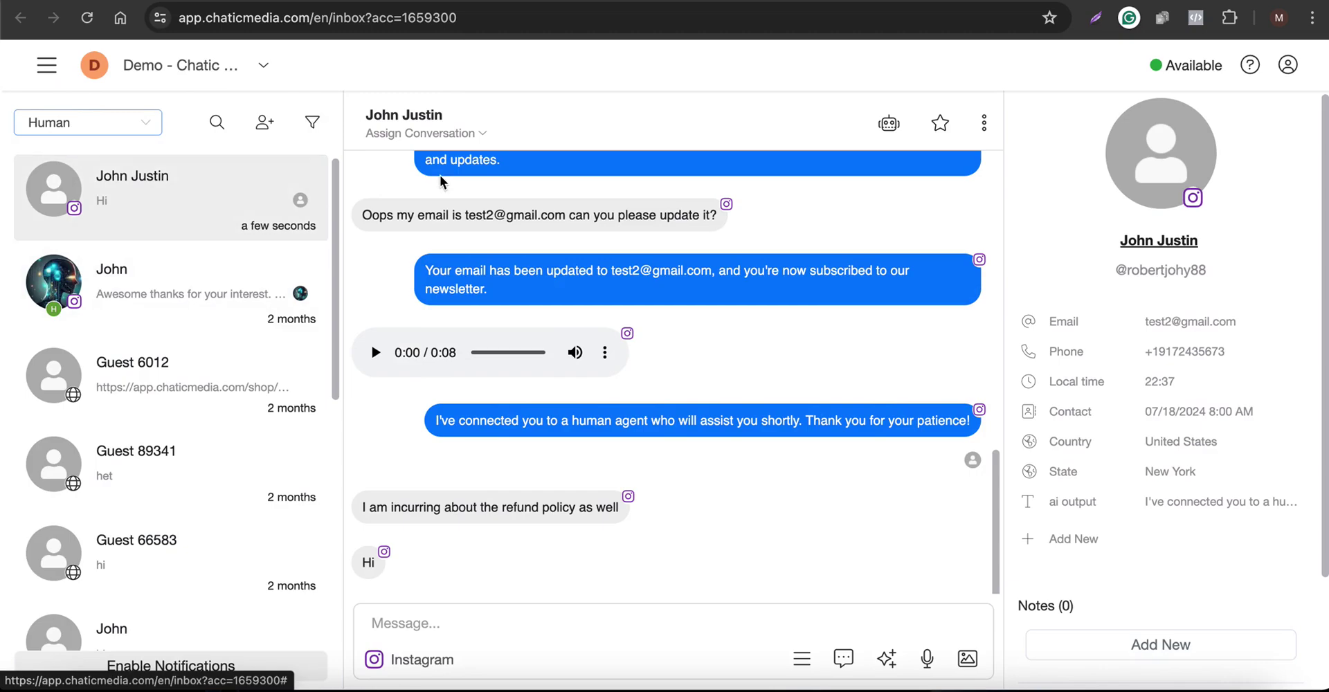
left_click(429, 630)
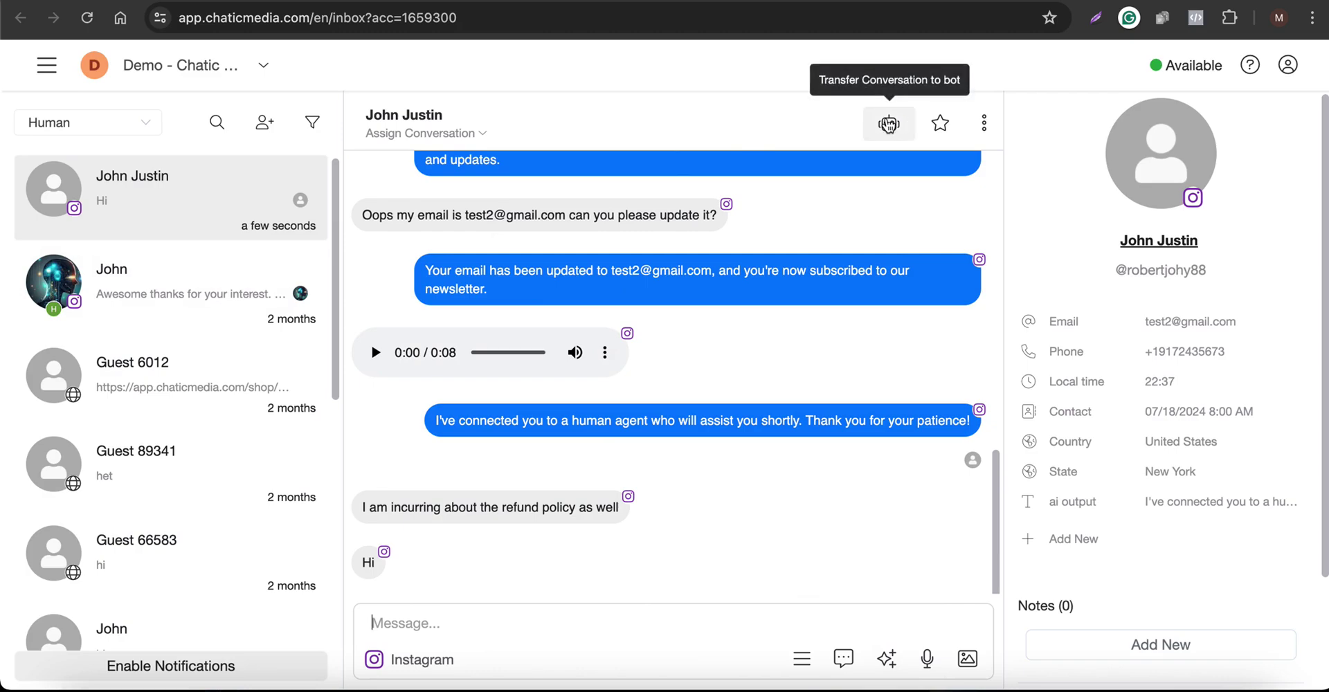
left_click(889, 124)
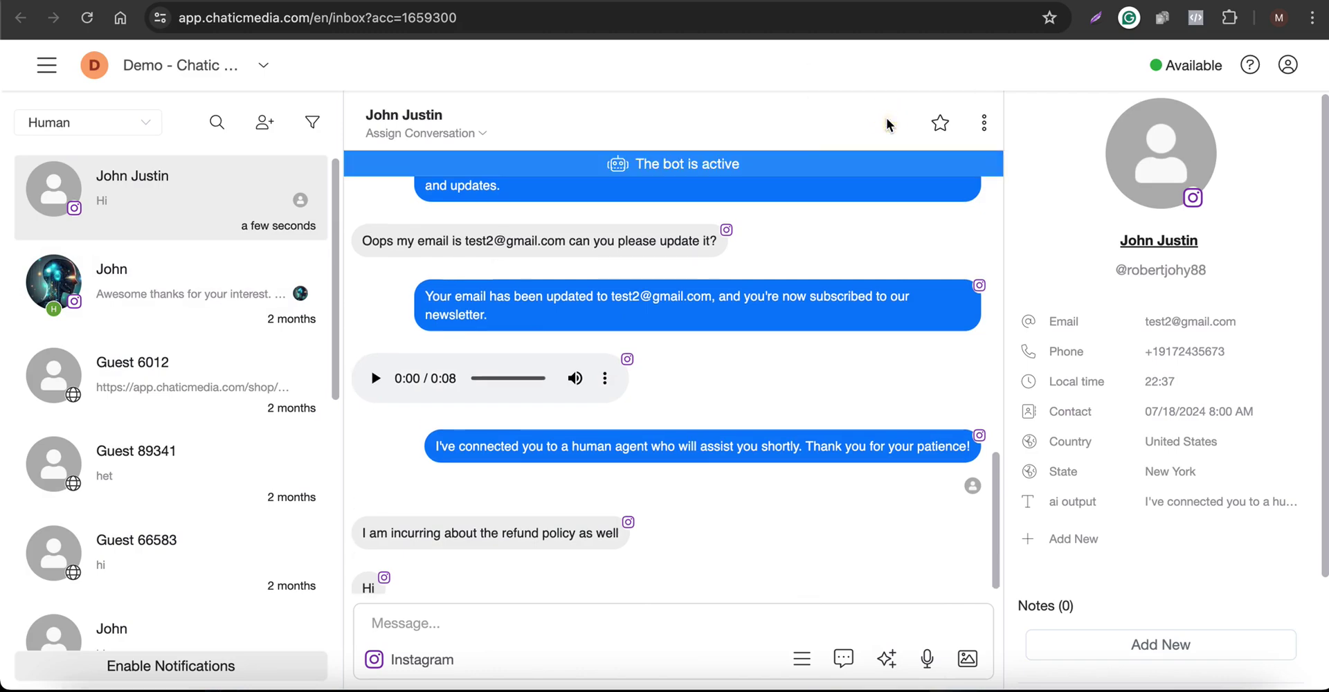
Reset the conversation filter to All Conversations and reopen the Instagram contact's chat
left_click(118, 128)
left_click(84, 236)
left_click(157, 198)
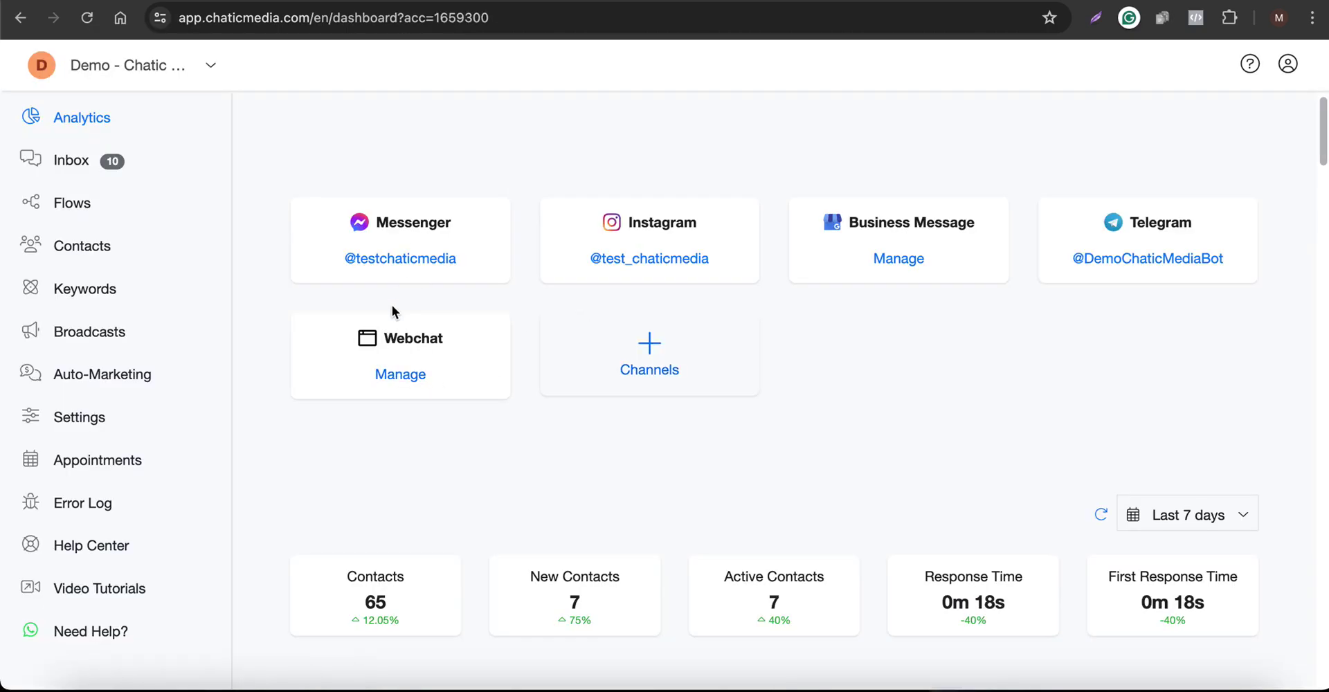
Add a new webchat named 'Smile Center for Kids!'
left_click(399, 377)
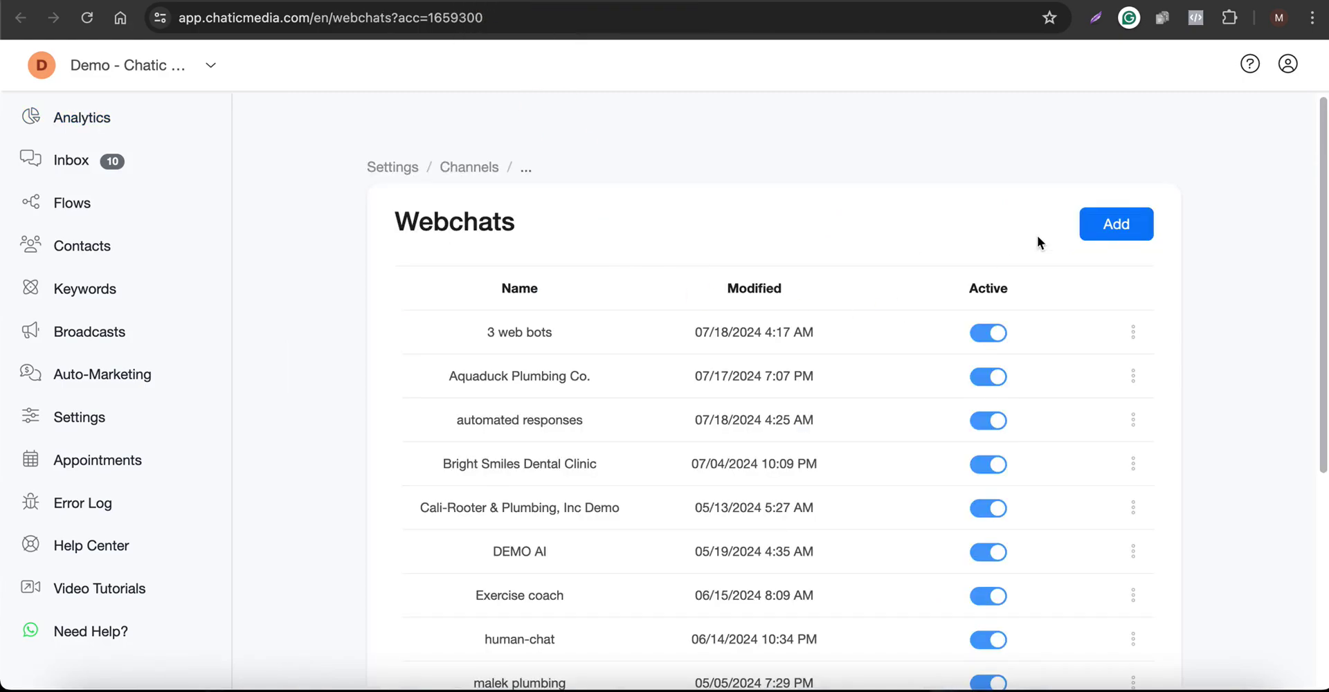
left_click(1116, 226)
left_click(573, 153)
type("Smile Center for Kids!")
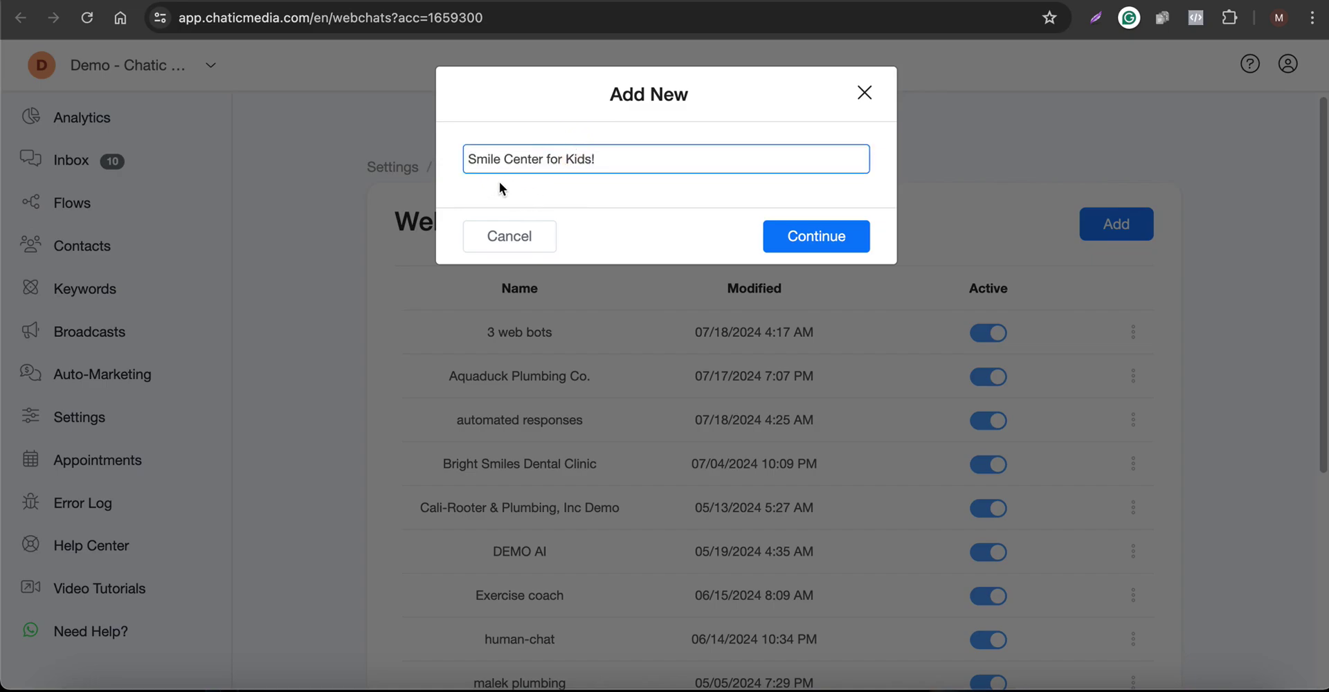
left_click(798, 239)
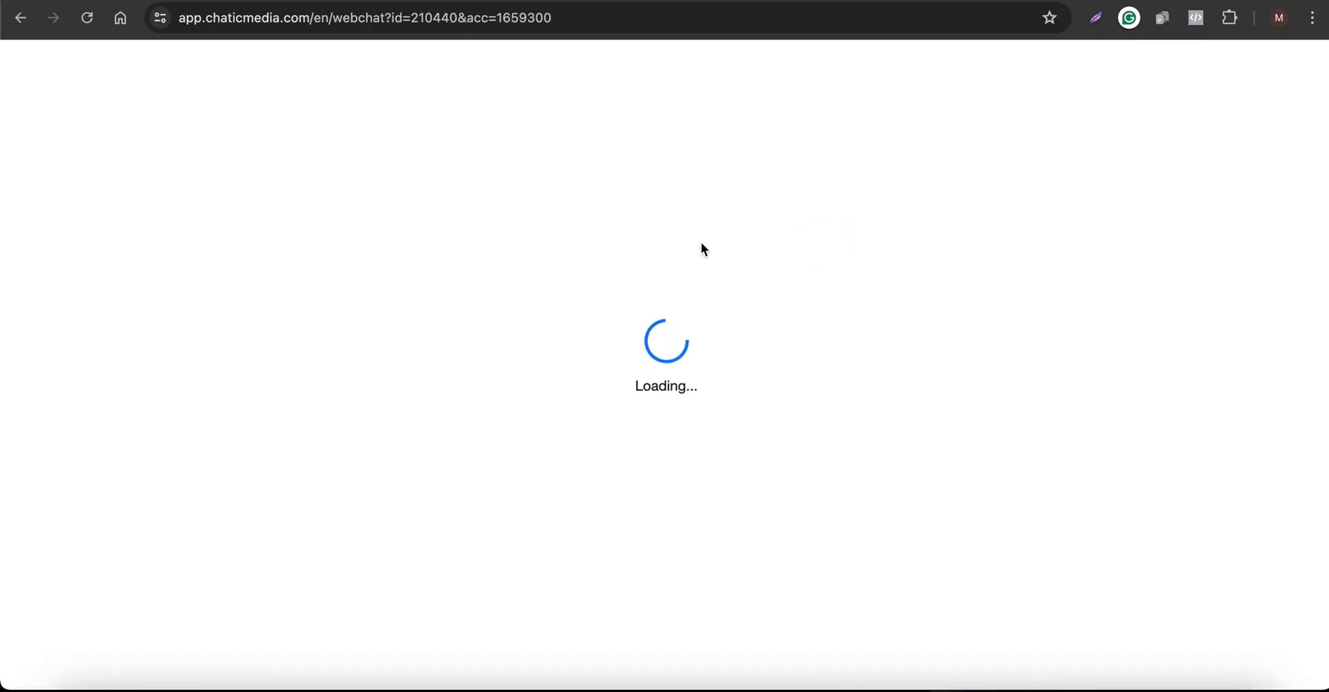
left_click_drag(555, 222, 276, 217)
type("Smile Center for Kids!")
left_click(529, 184)
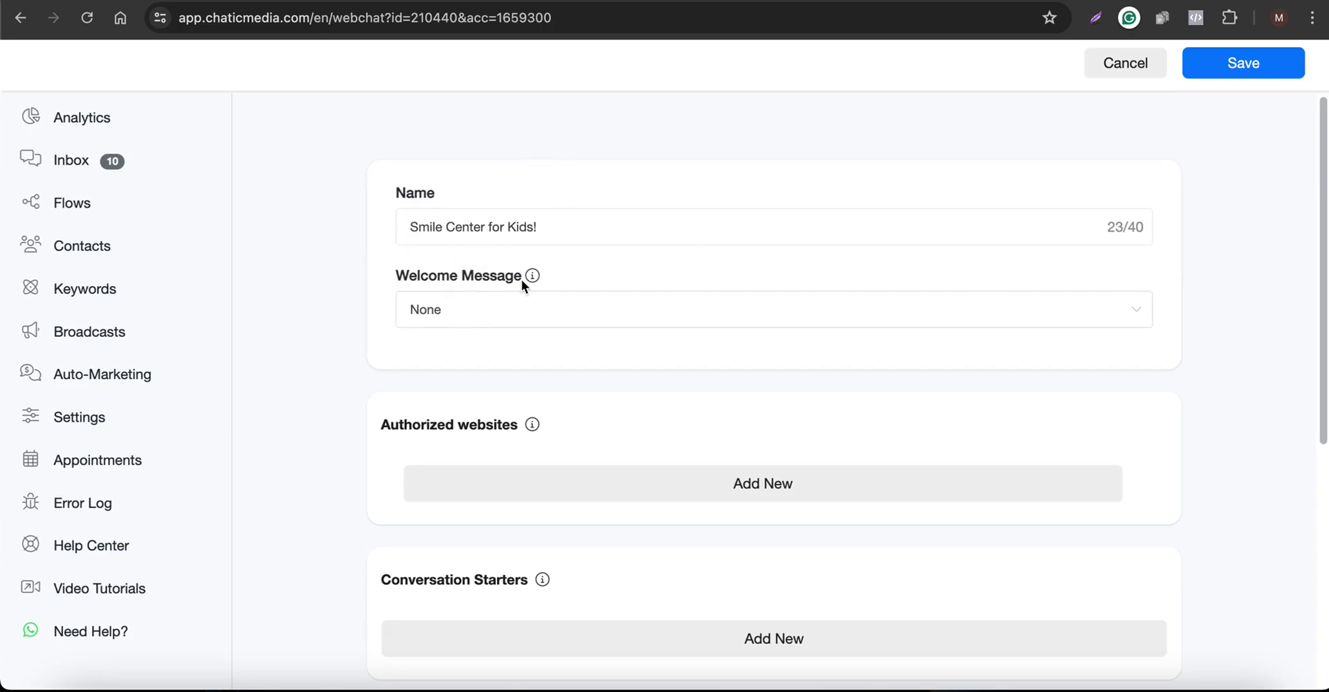
Enable Show logo as persona under More Options and save the webchat
mouse_move(532, 280)
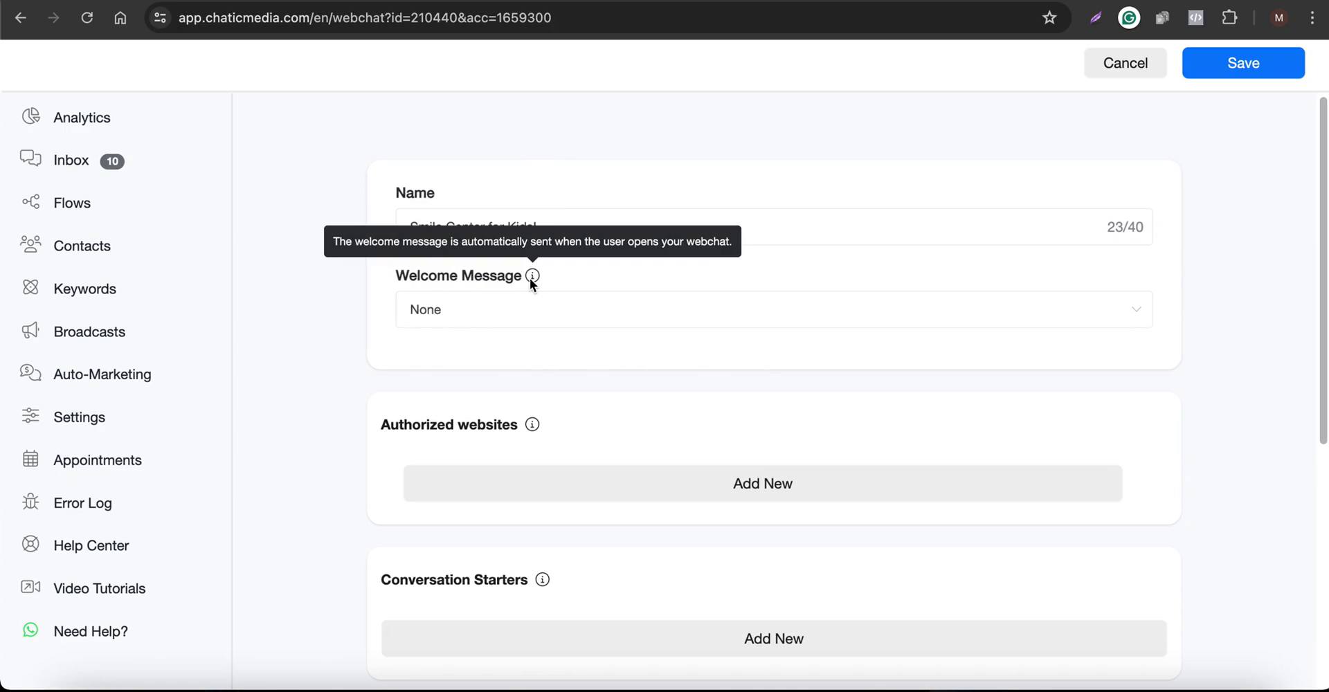
scroll(457, 334, "down", 5)
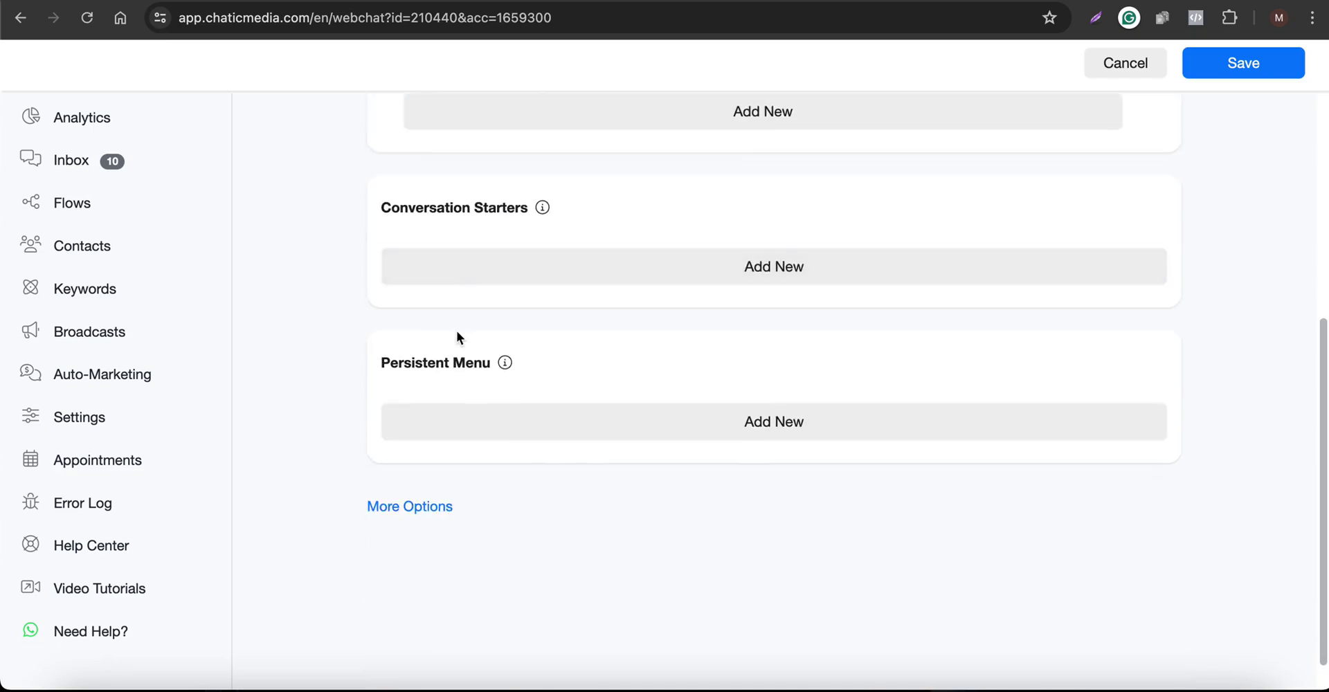
left_click(412, 507)
scroll(423, 520, "down", 5)
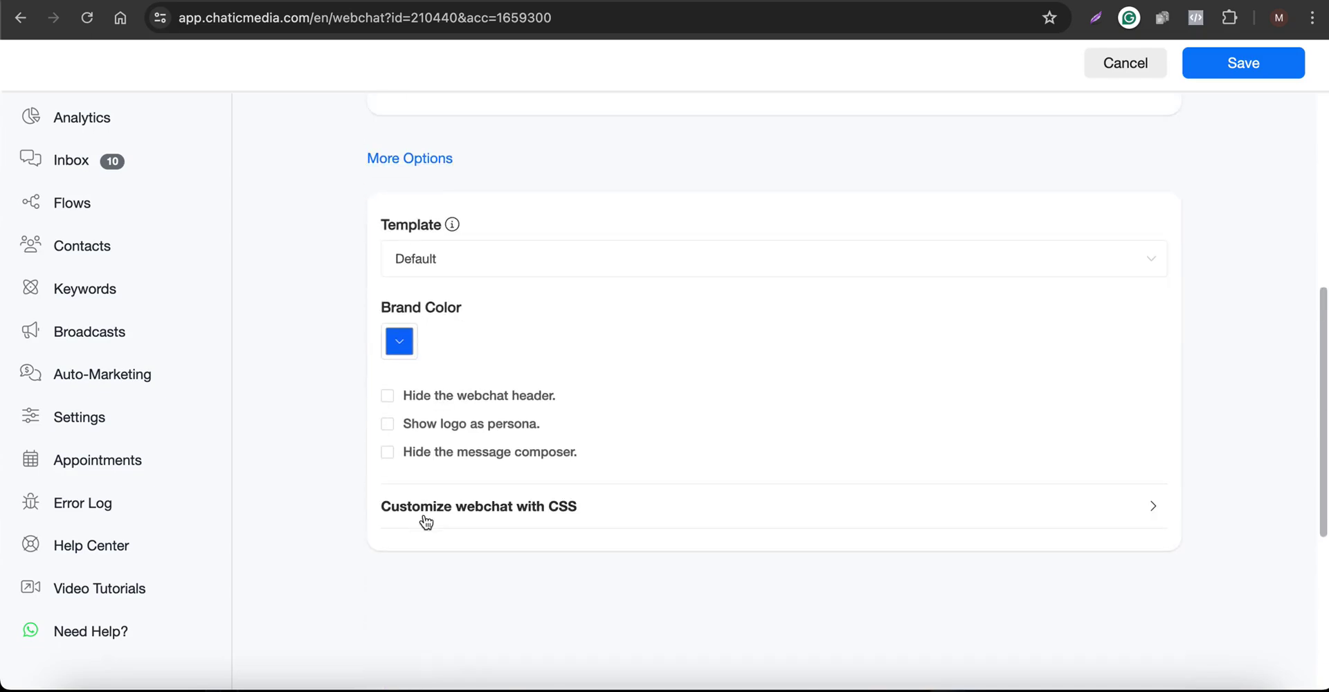
left_click(440, 431)
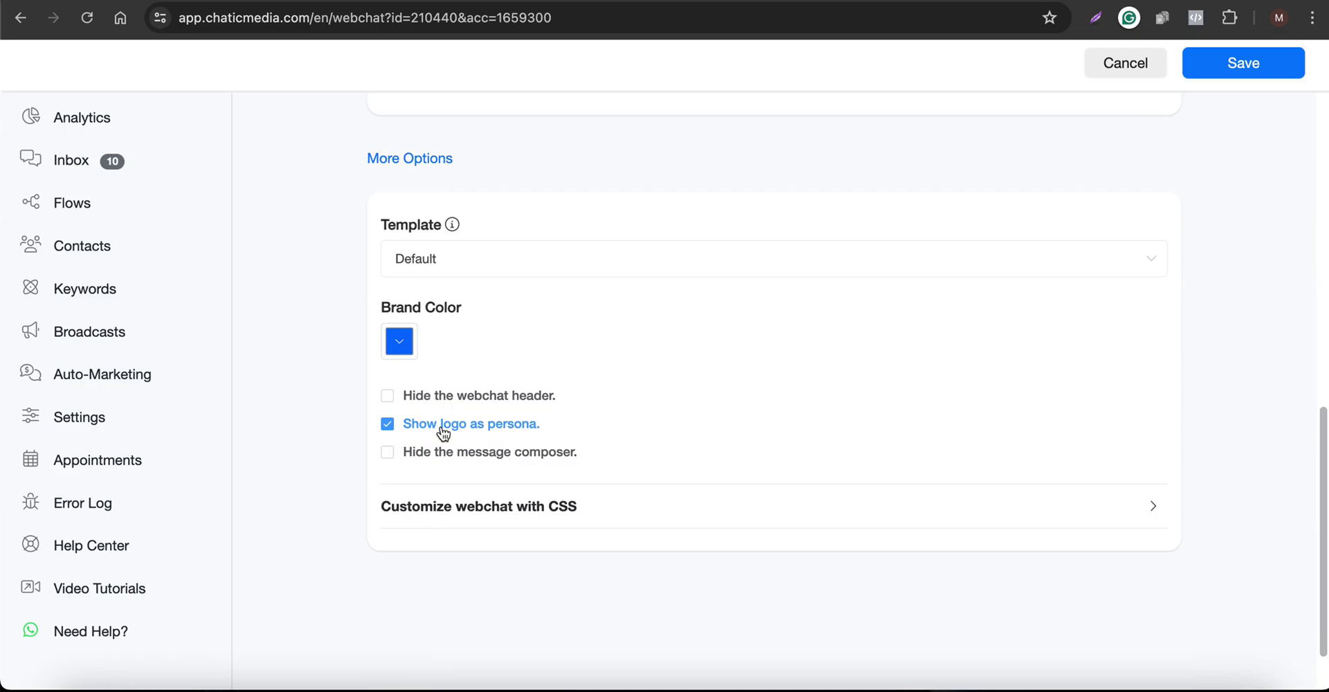
left_click(459, 510)
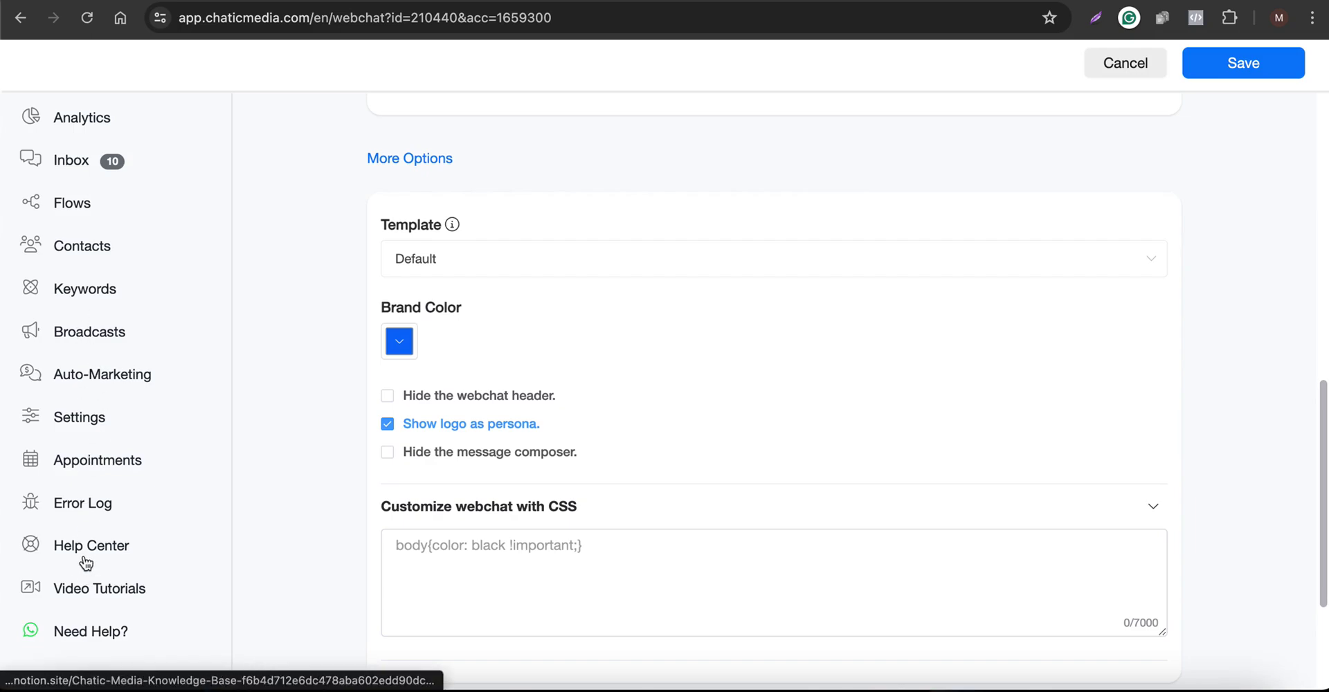
scroll(558, 510, "up", 10)
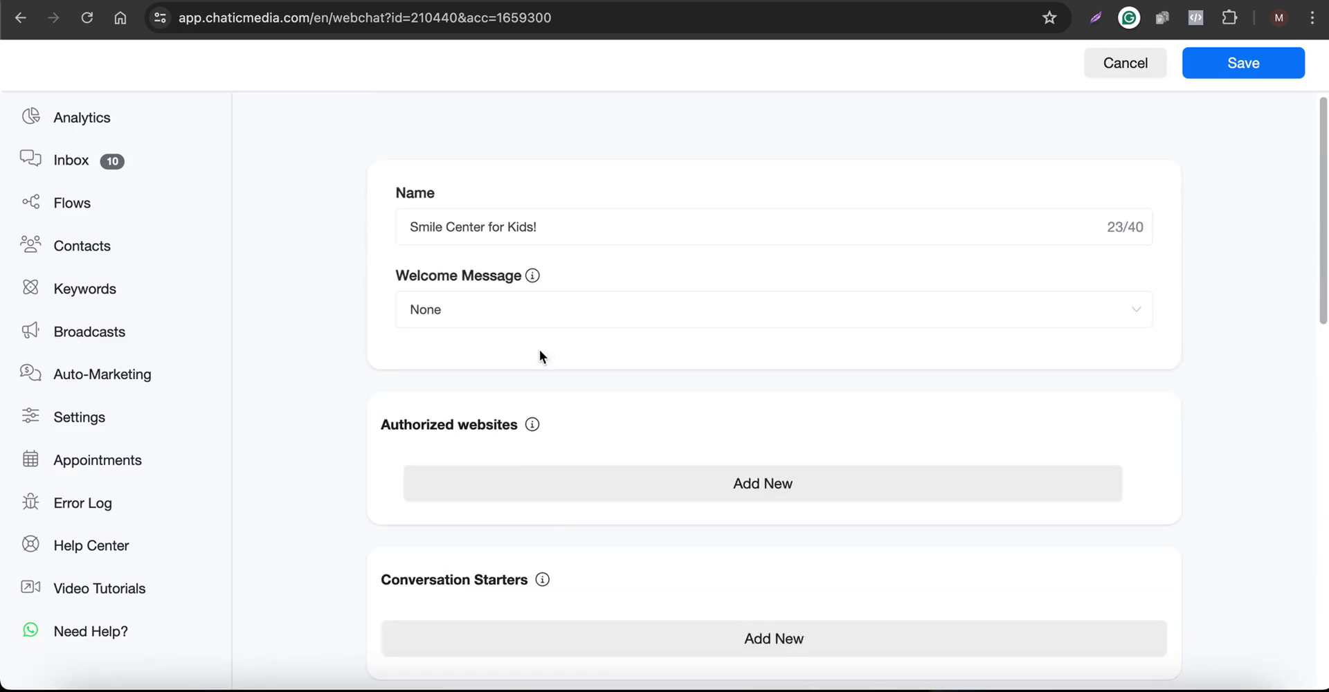
left_click(1251, 69)
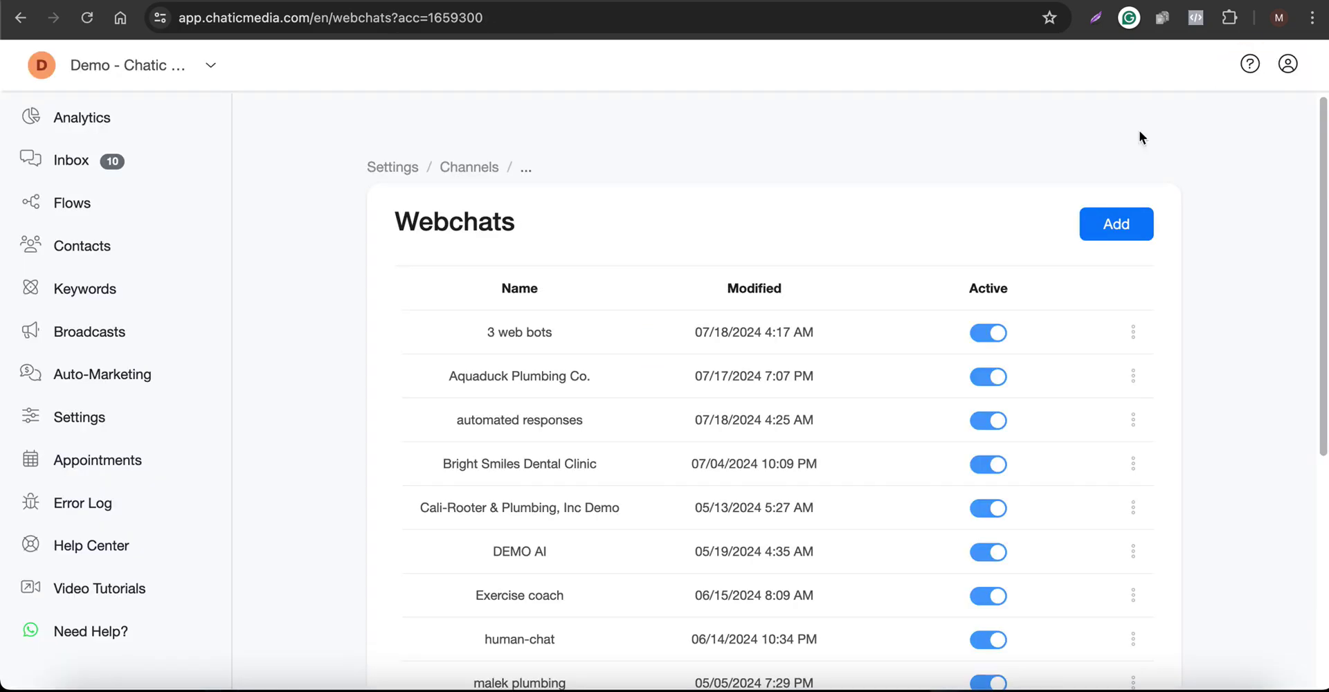
Add a new flow named 'Smile Center for Kids! - Welcome' on the Flows page
left_click(67, 208)
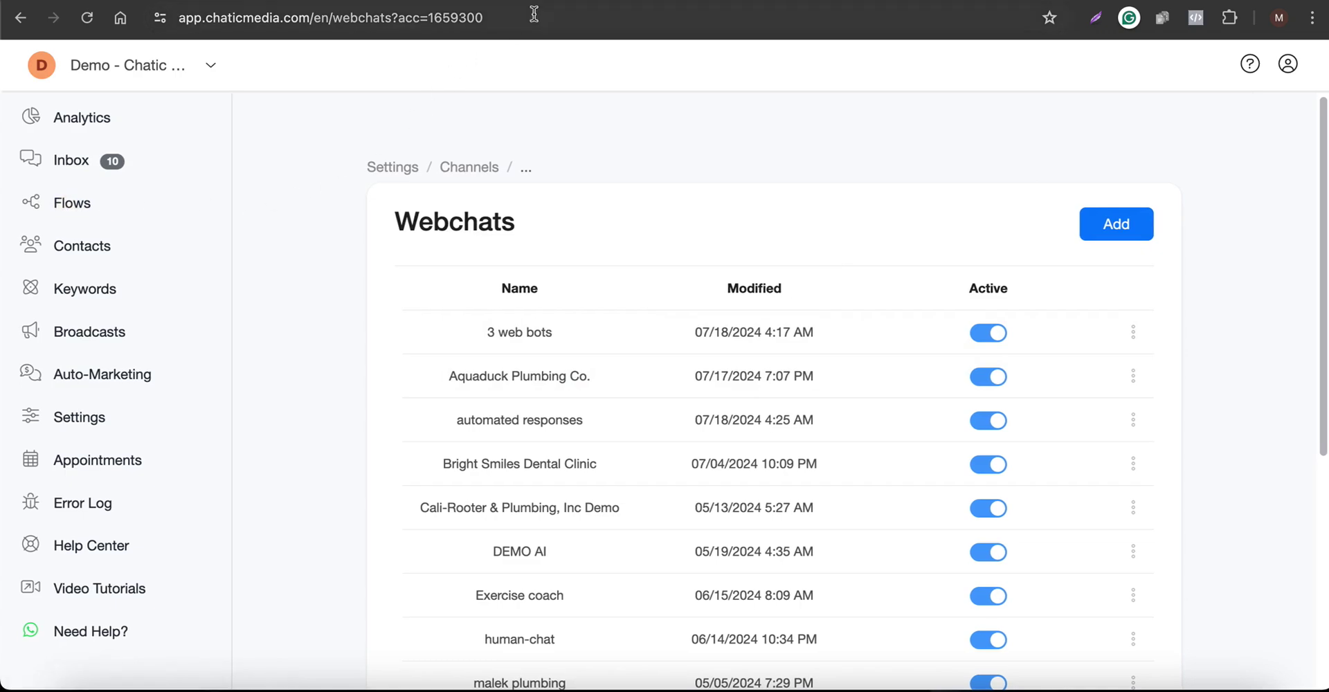
left_click(1113, 288)
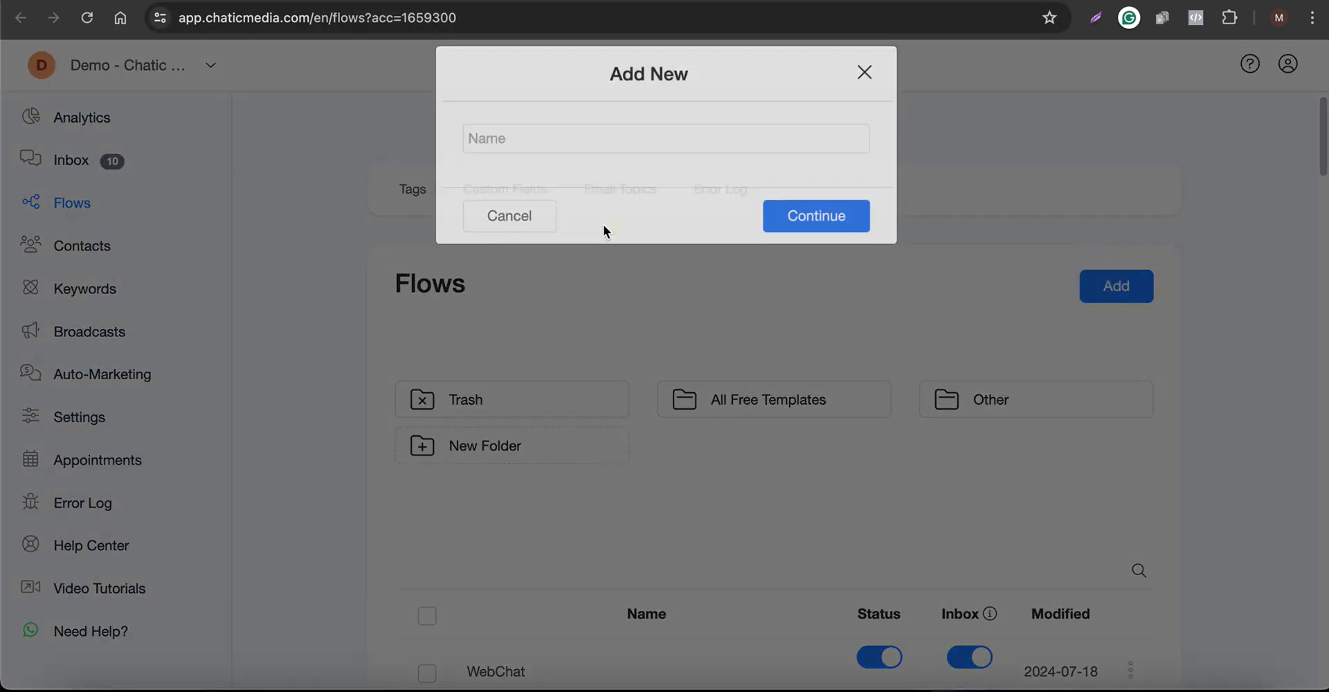
left_click(514, 167)
type("Smile Center for Kids!  - Welcome")
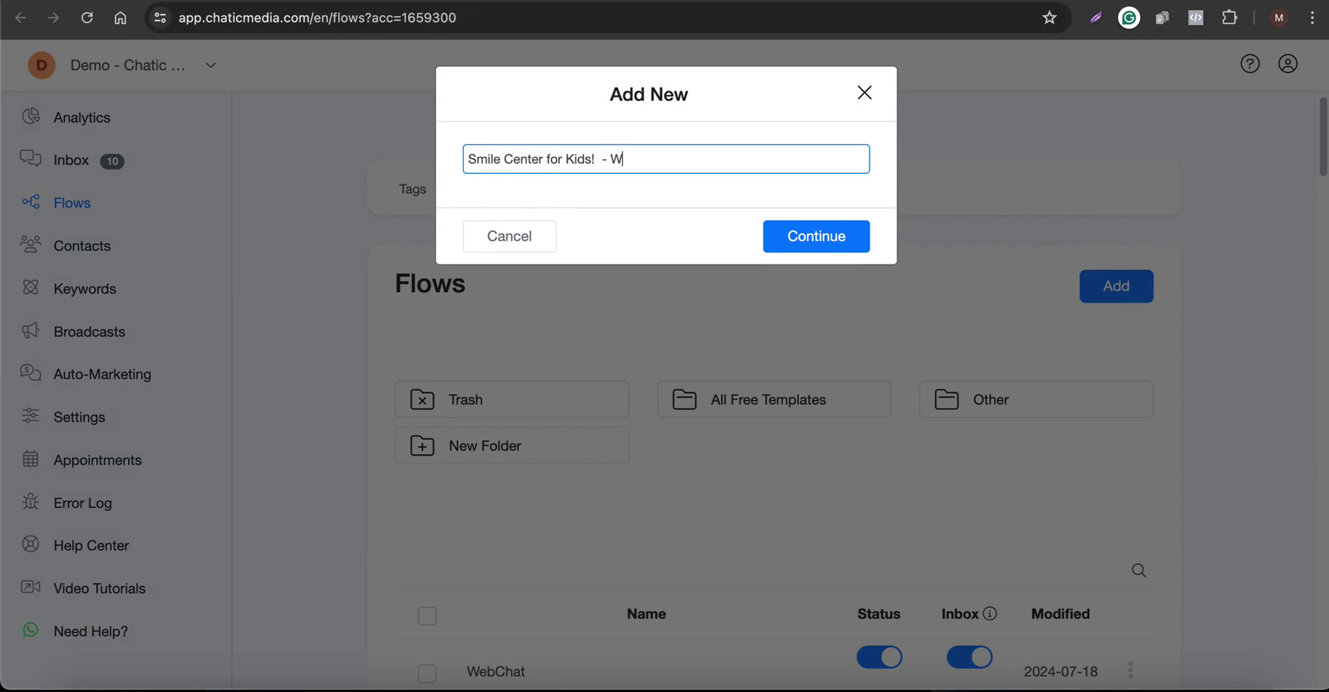
left_click(839, 245)
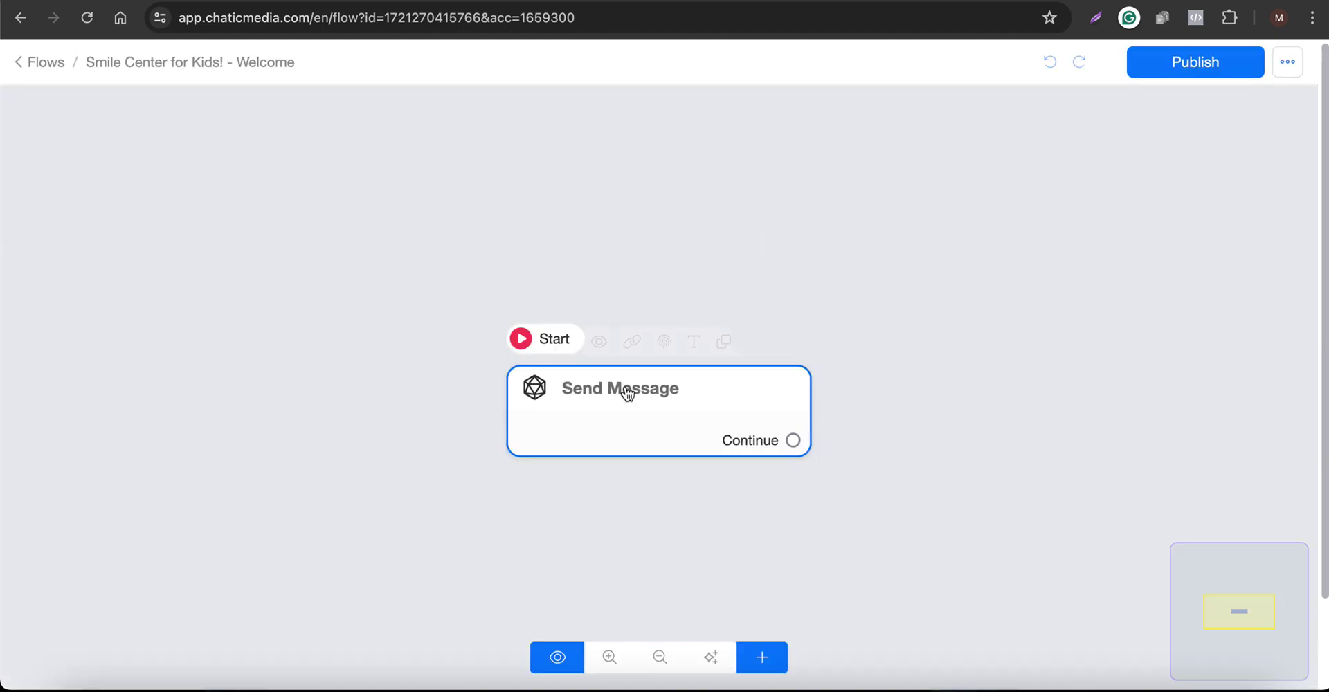
Give the Send Message node the text 'Hello Welcome To Smile Center for Kids! How can I help you?'
left_click(628, 385)
left_click(203, 470)
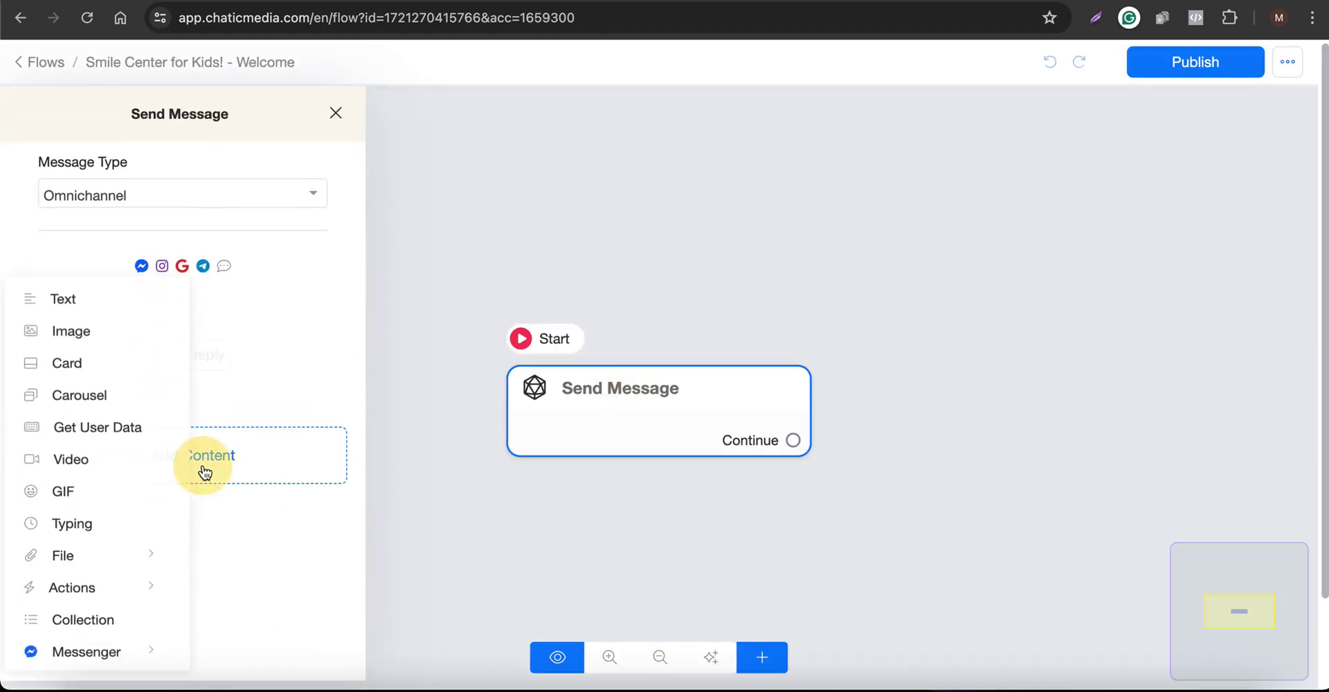
left_click(62, 299)
left_click(141, 324)
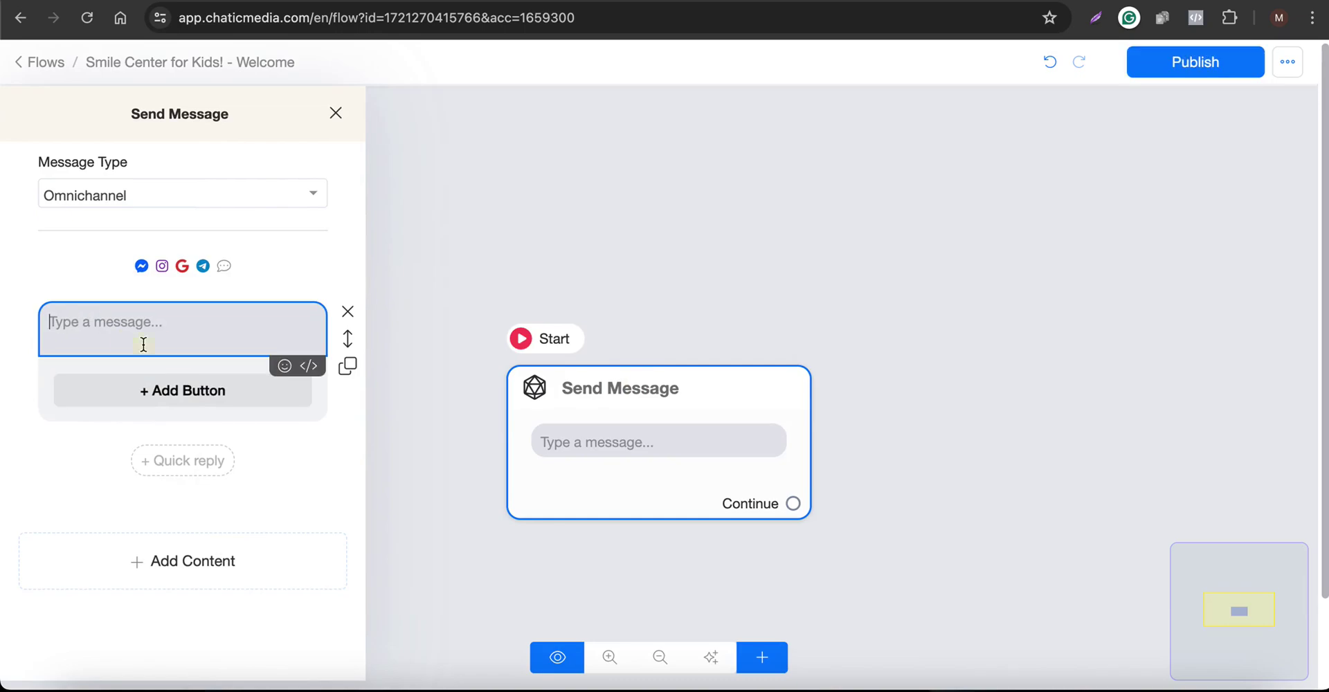
type("Hello")
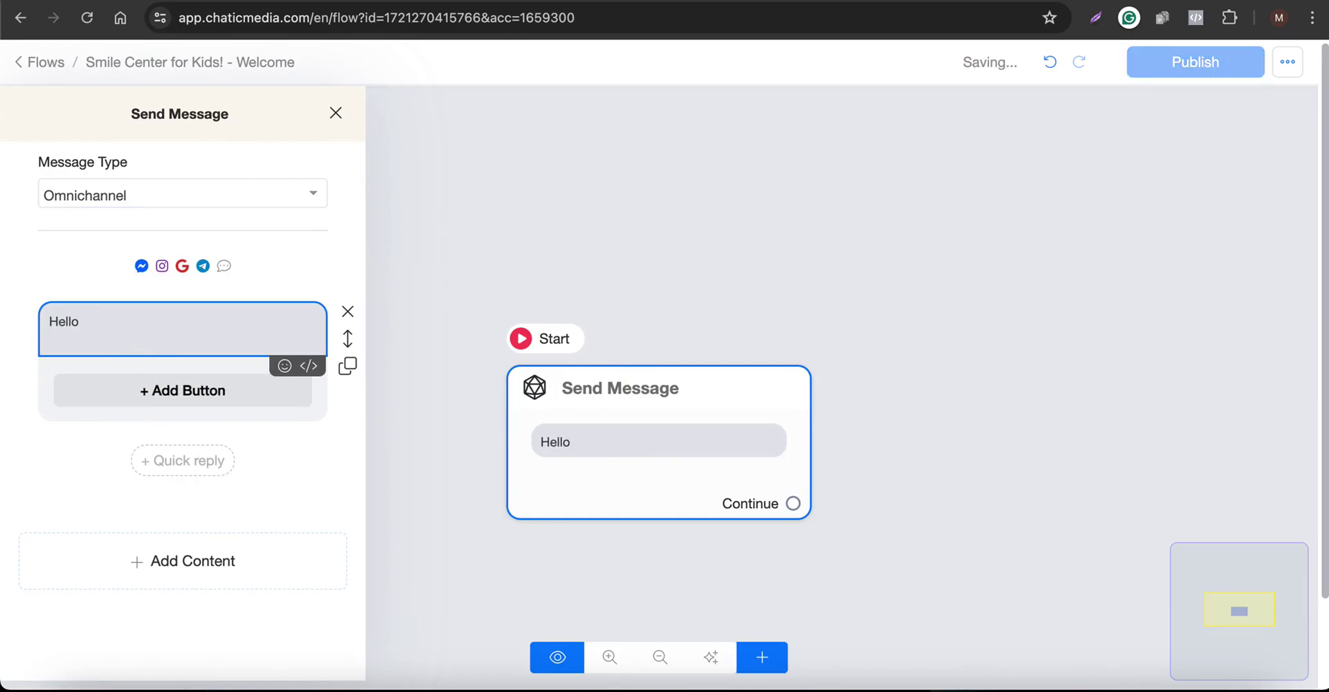
type(" Welcome")
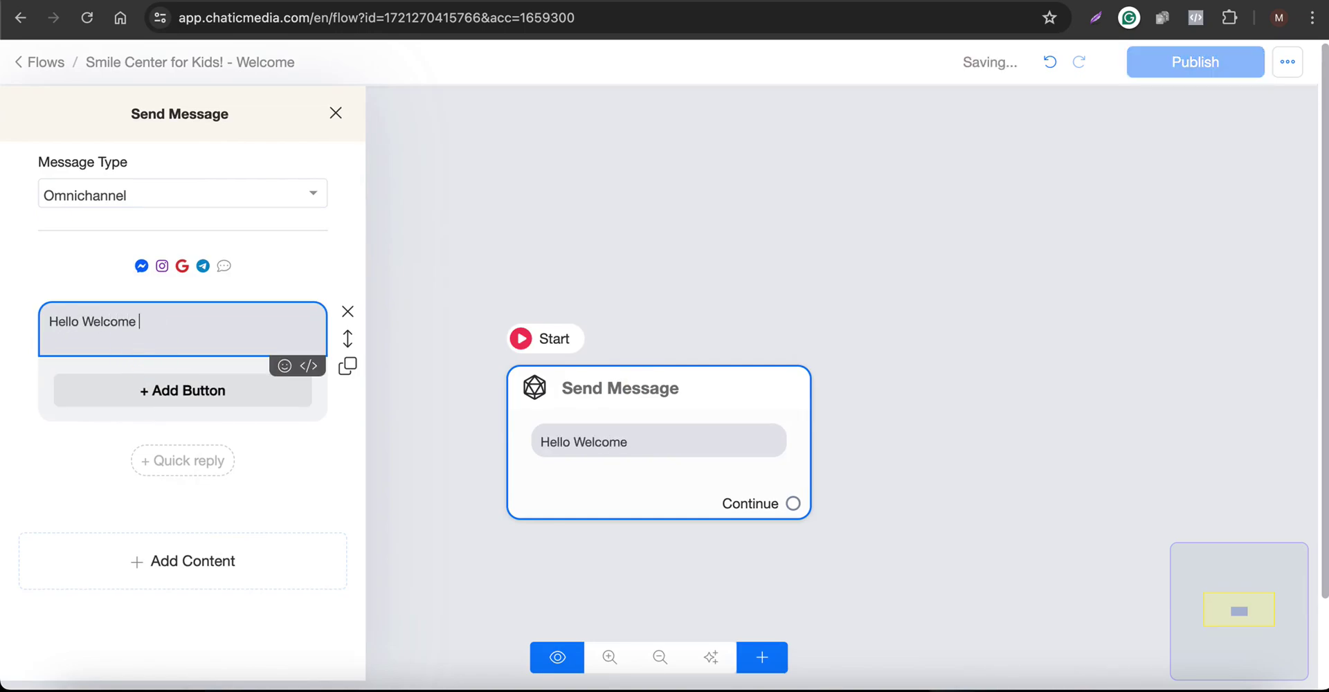
type(" To Smile Center for Kids!")
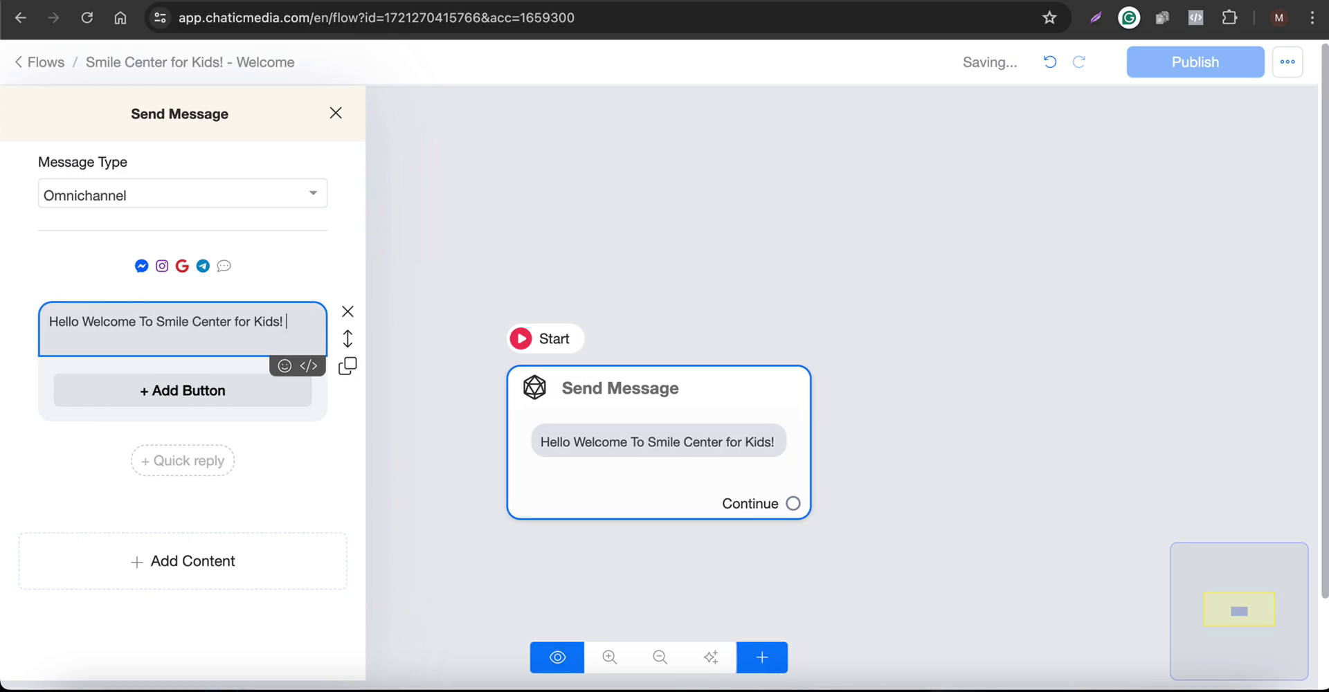
key("F5")
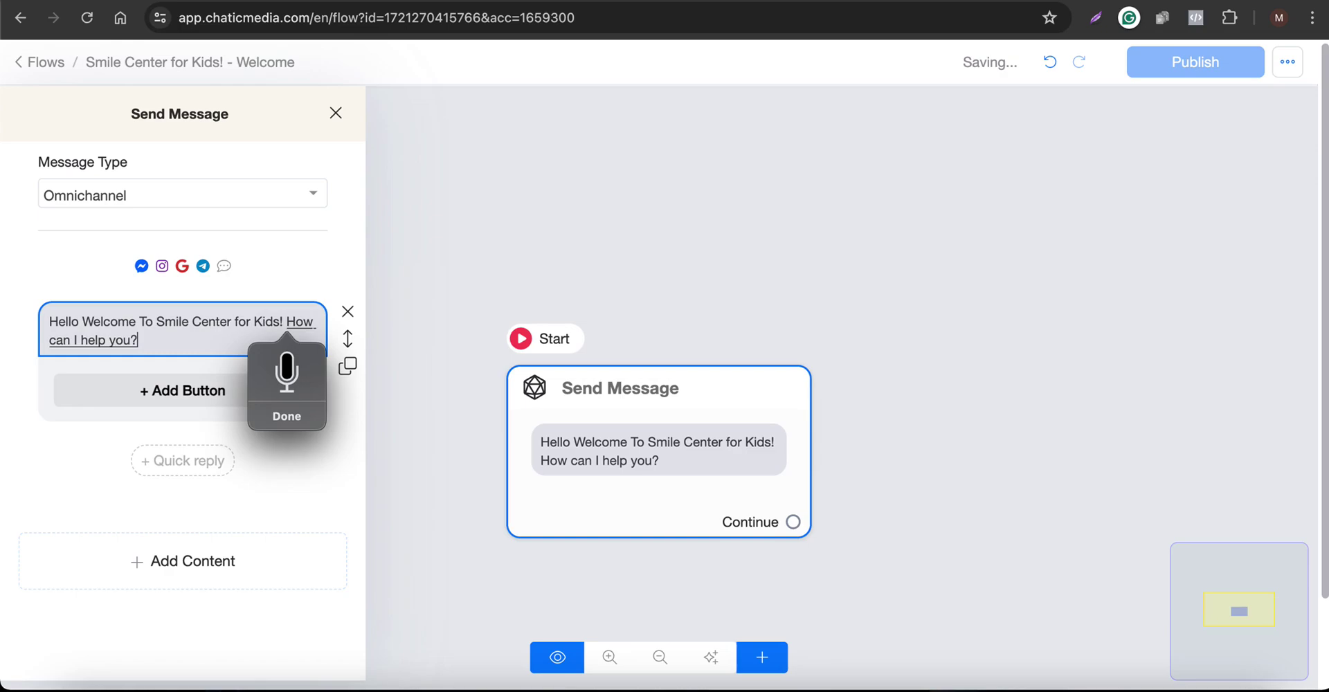
left_click(746, 286)
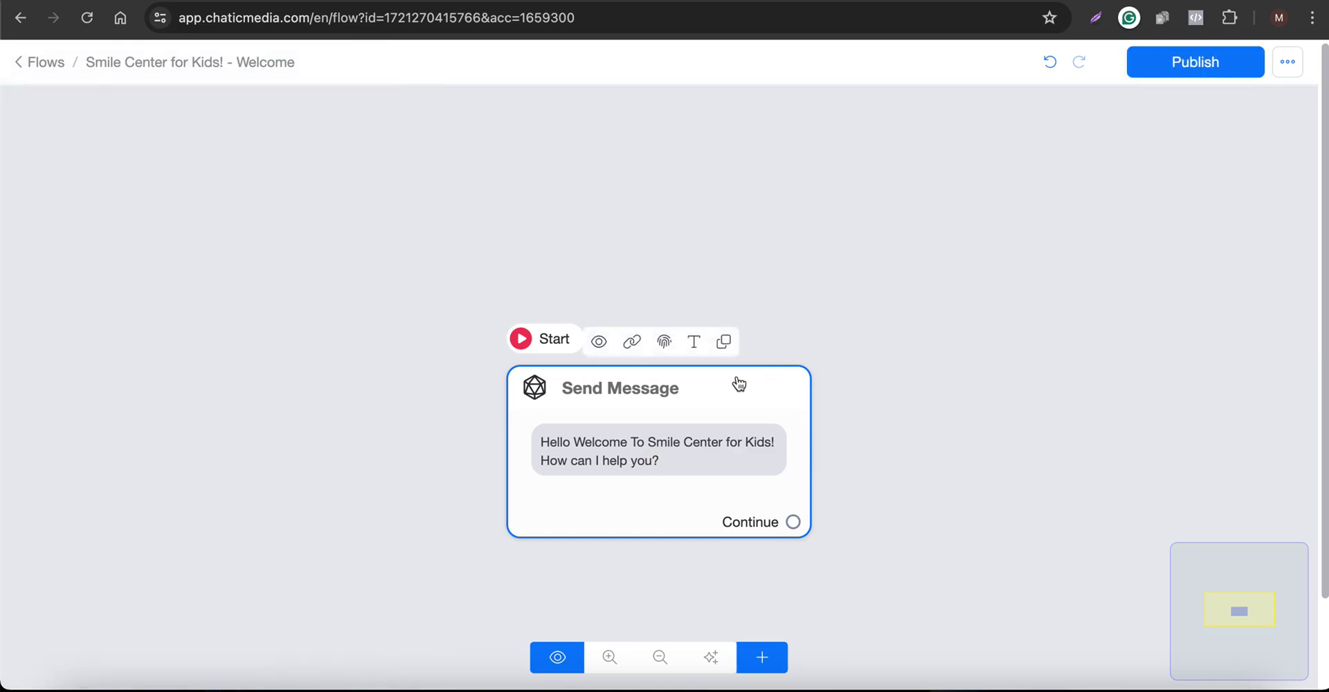
Publish the welcome flow and go back to the Webchats list
left_click(1211, 65)
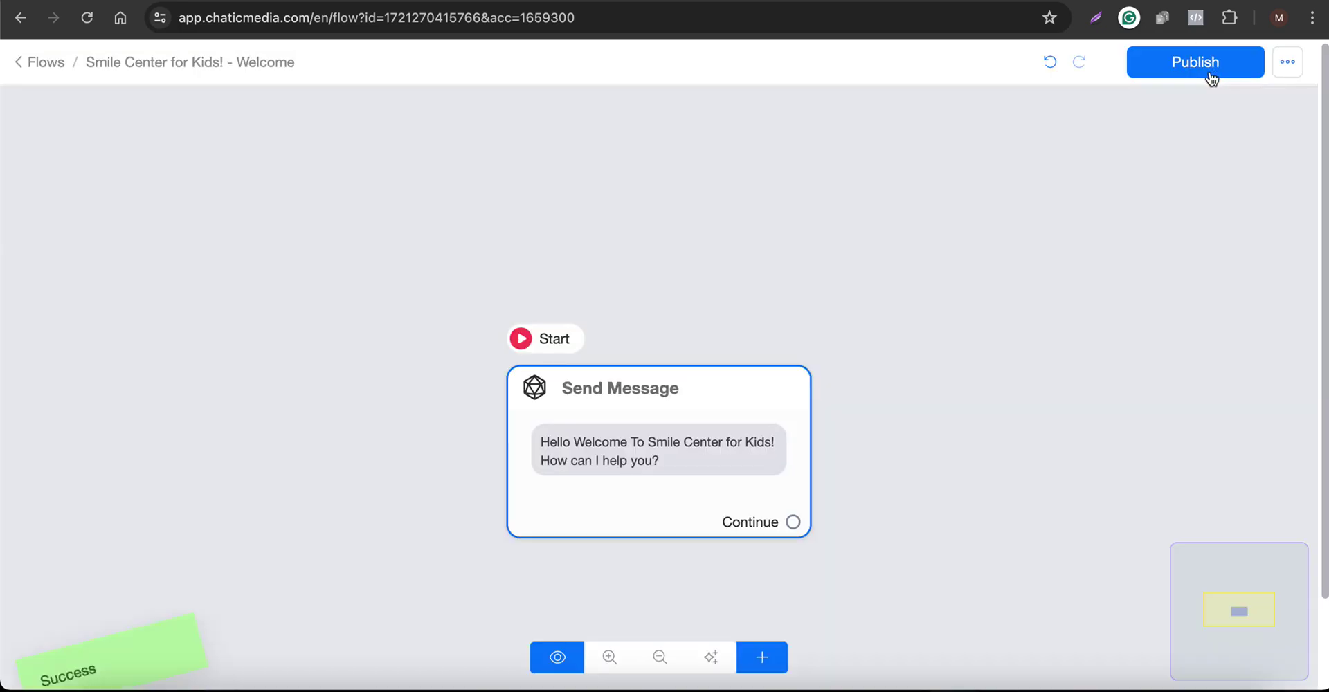
key("alt+Left")
scroll(451, 430, "down", 3)
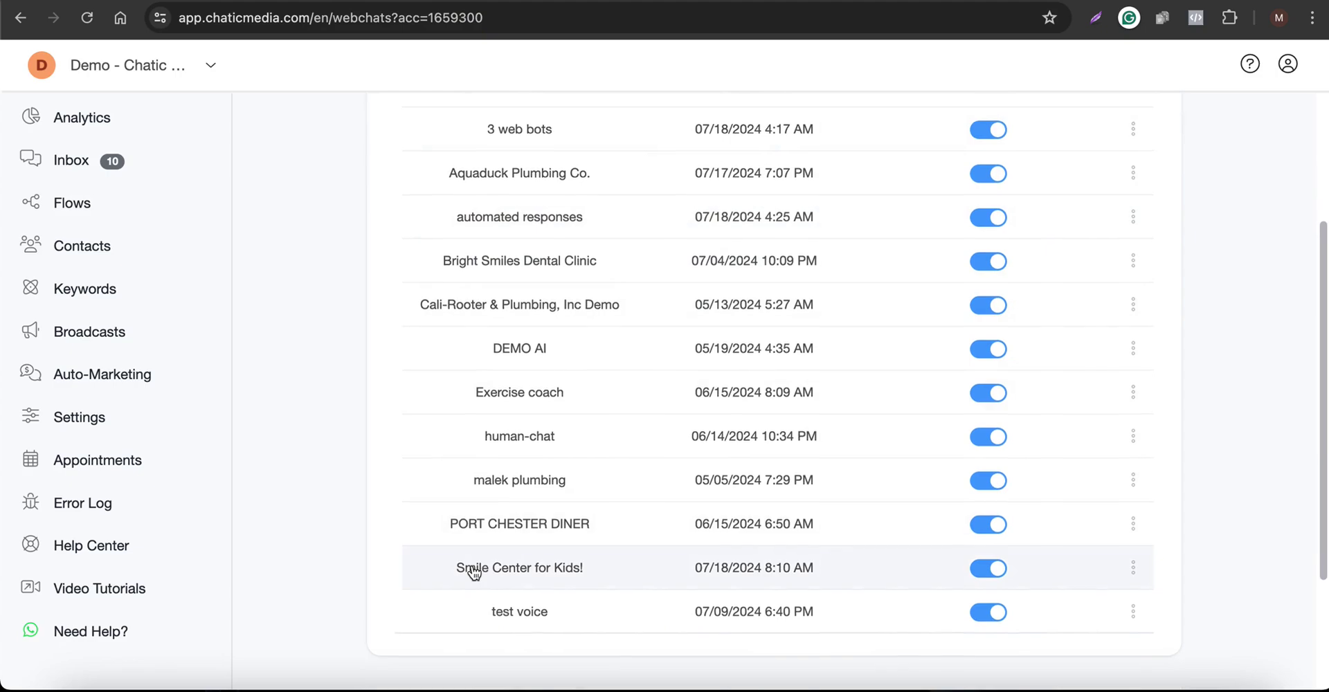
Set the Smile Center for Kids! webchat's Welcome Message to 'Smile Center for Kids! - Welcome' and save
left_click(474, 572)
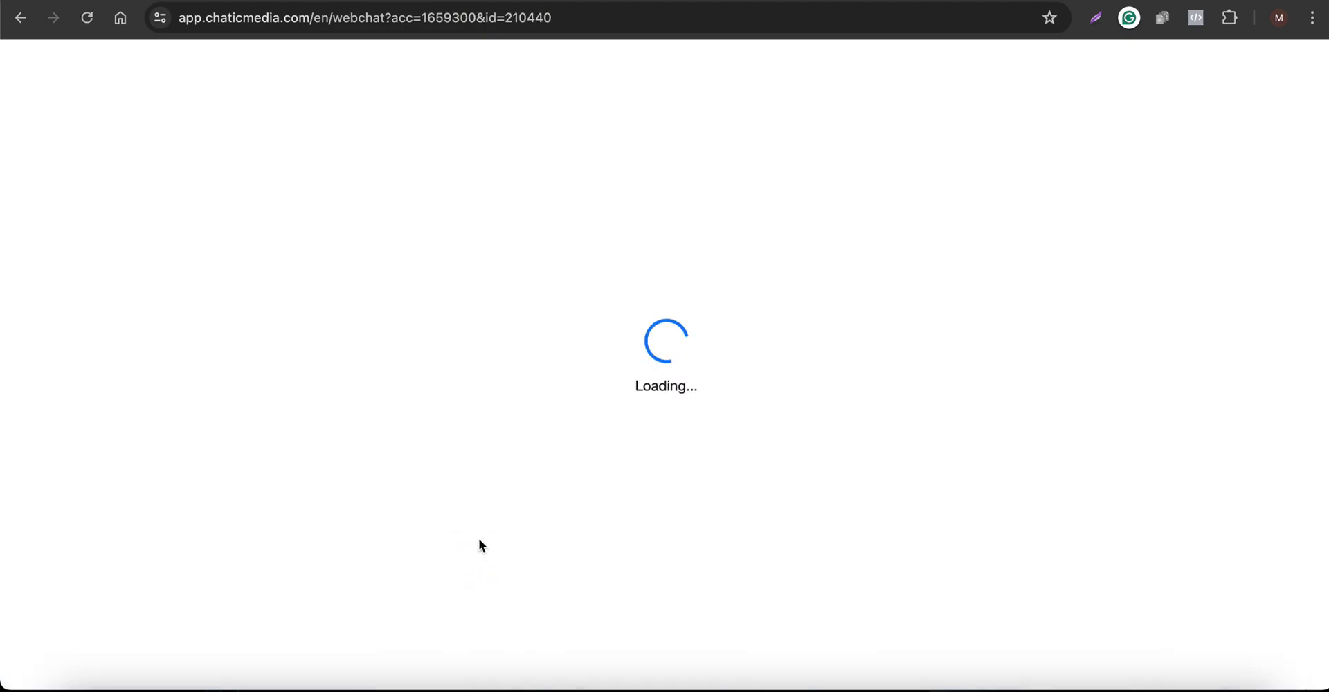
left_click(554, 308)
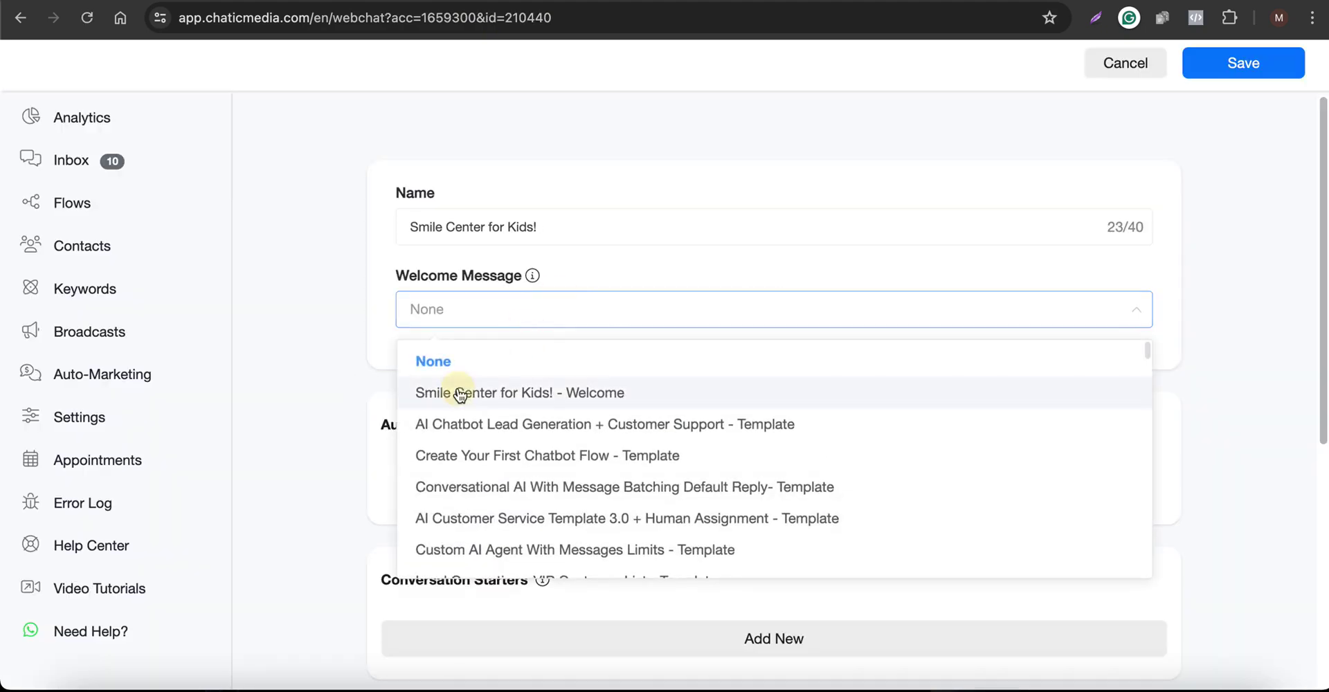
left_click(463, 388)
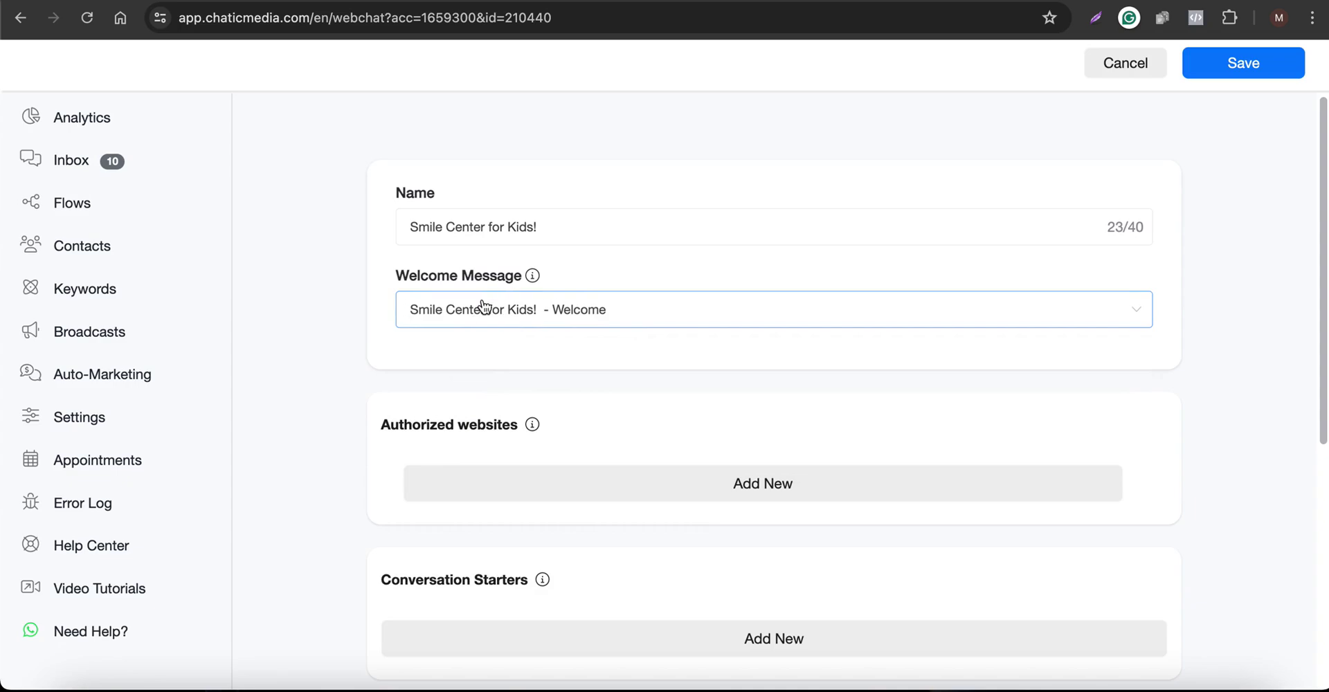
left_click(537, 308)
key("super+w")
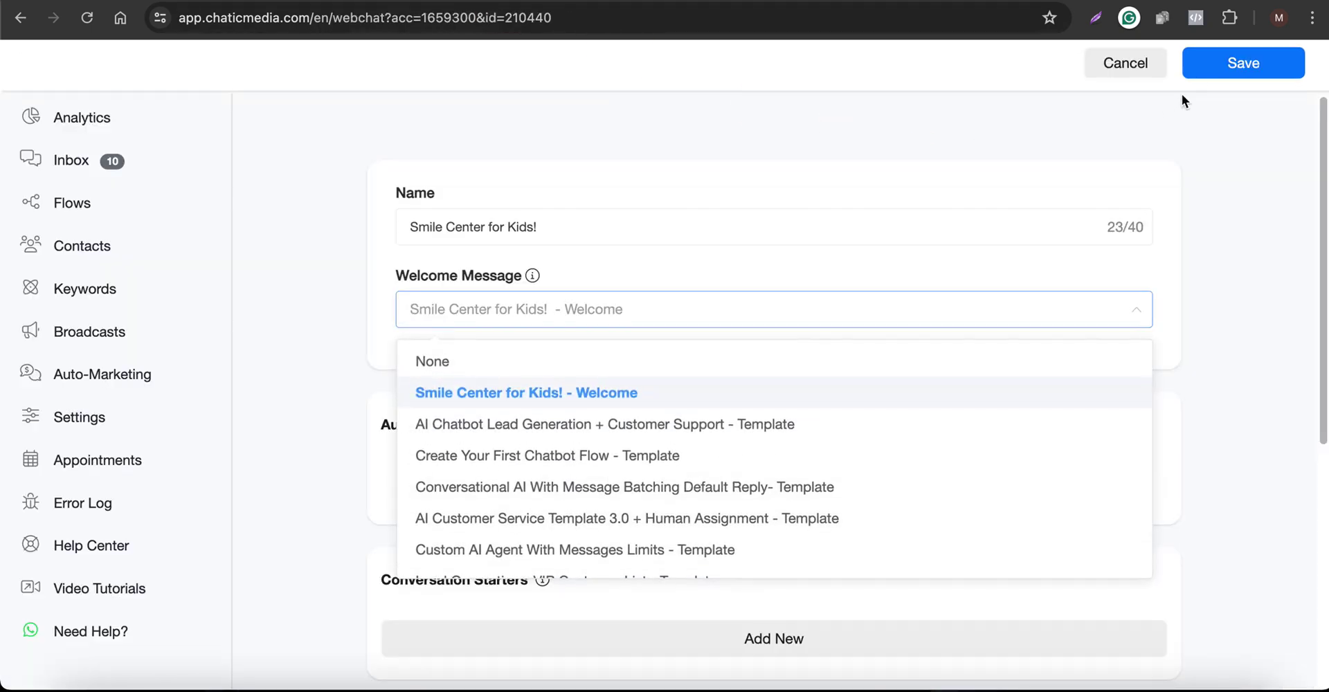
left_click(829, 198)
left_click(1242, 66)
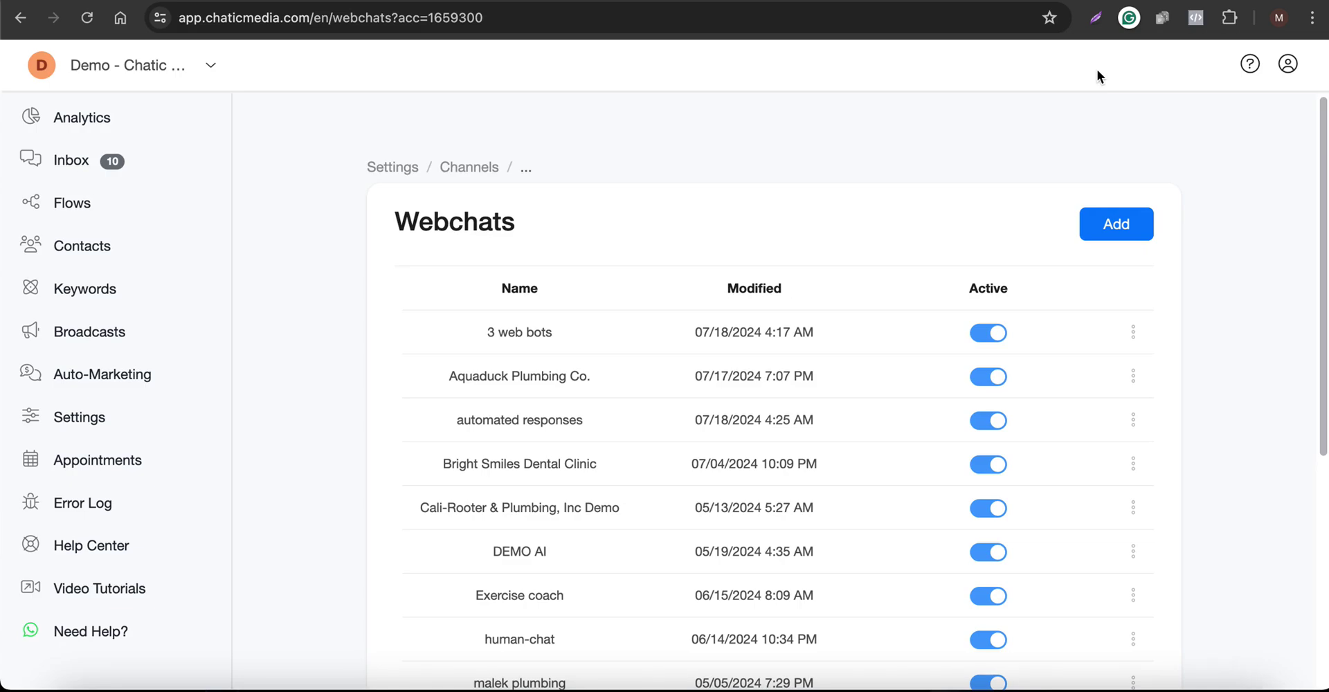
Copy the Smile Center for Kids! webchat's embed code with the row's Get Code option
scroll(637, 465, "down", 5)
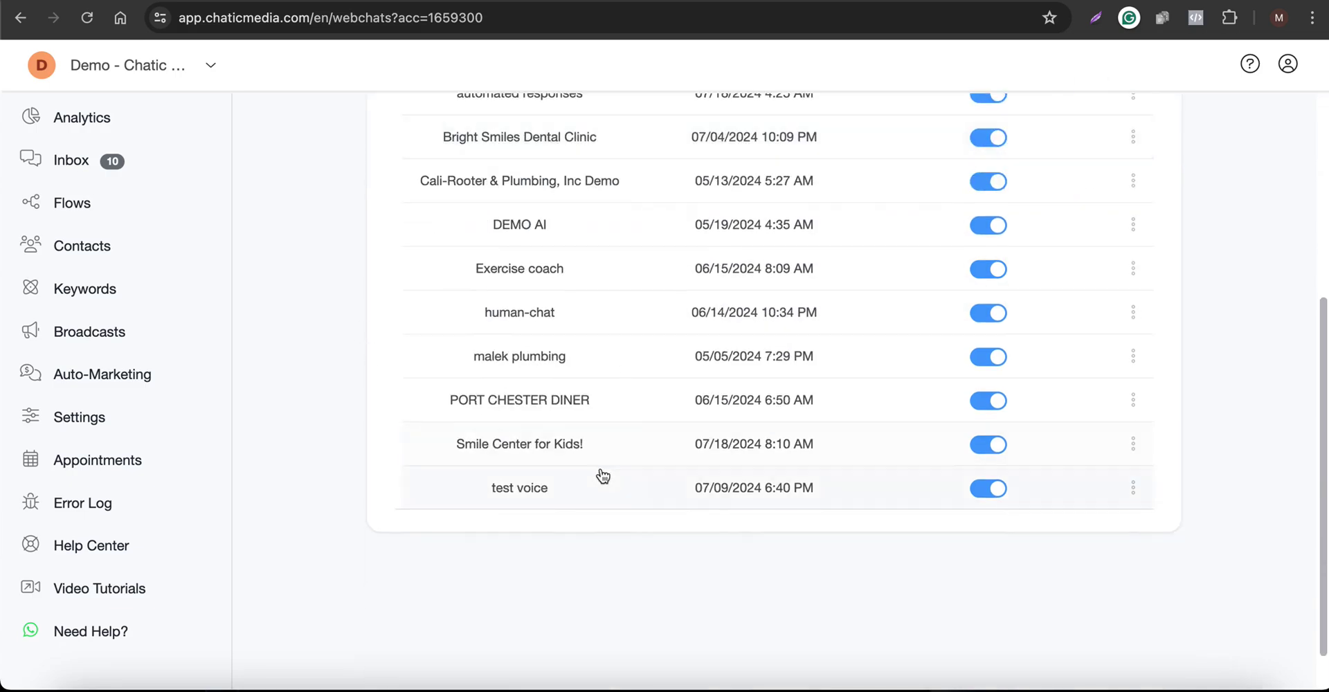
left_click(1133, 444)
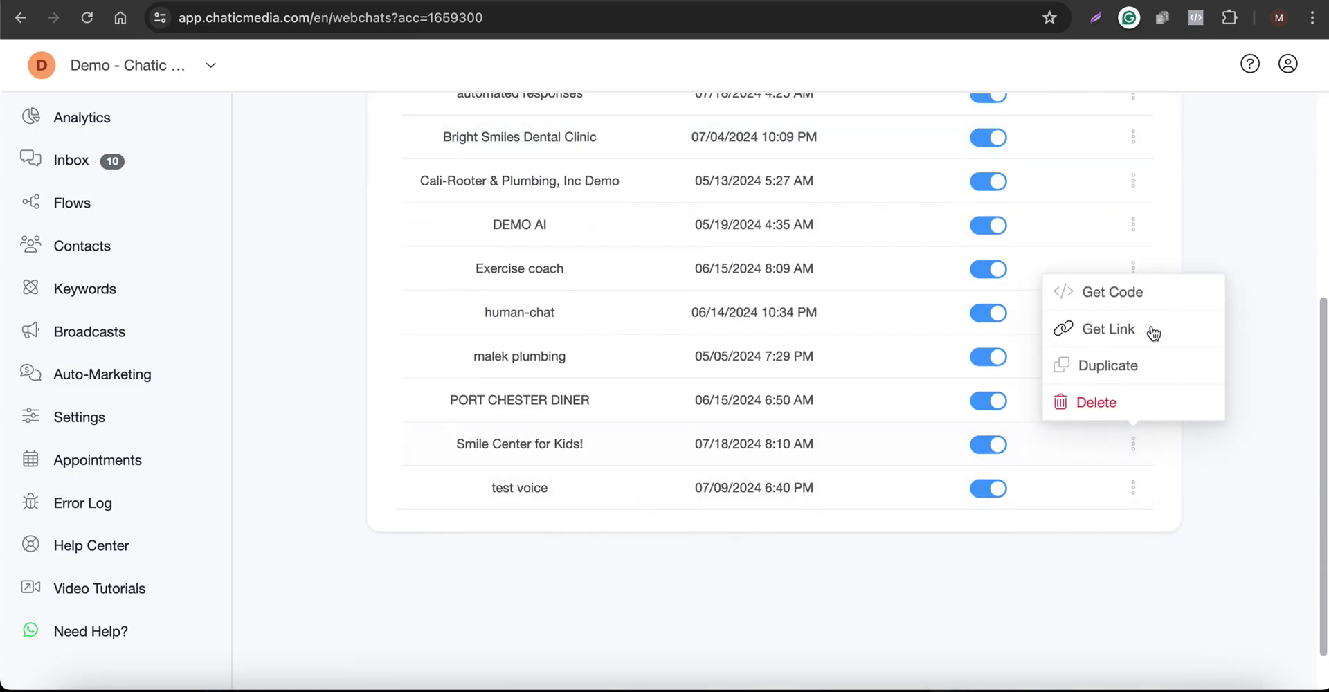
left_click(1111, 294)
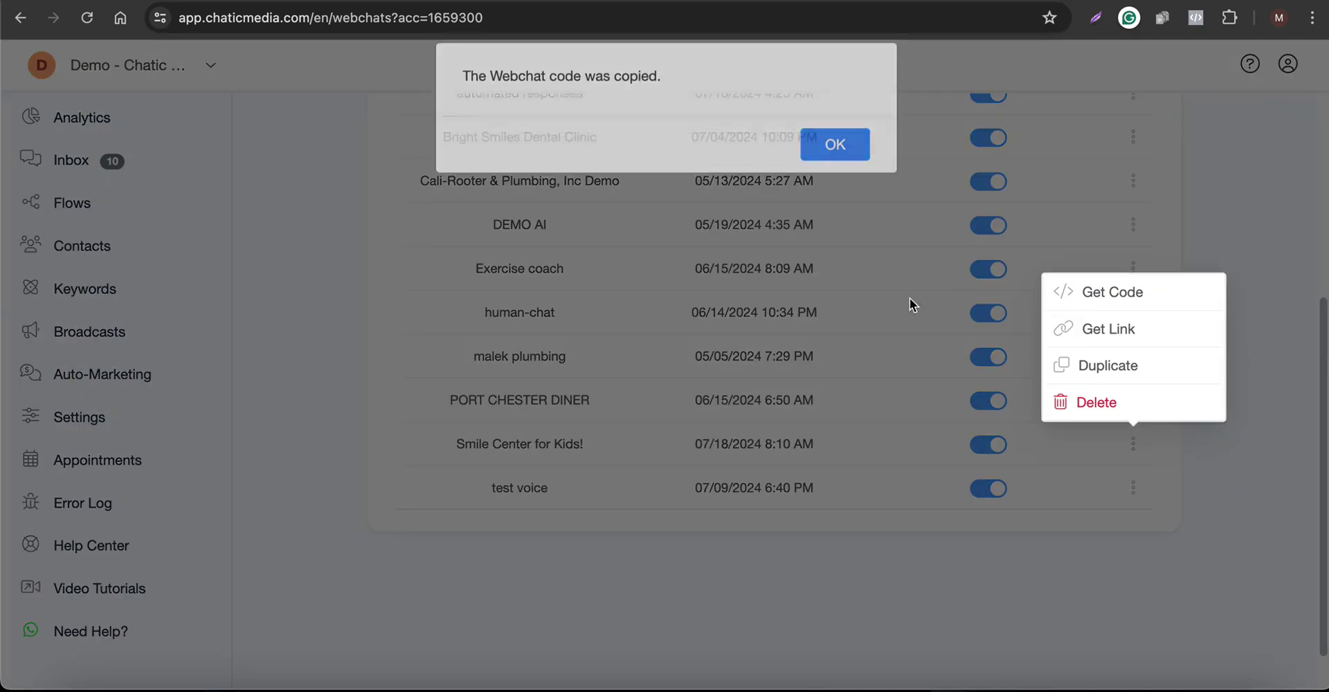
left_click(836, 169)
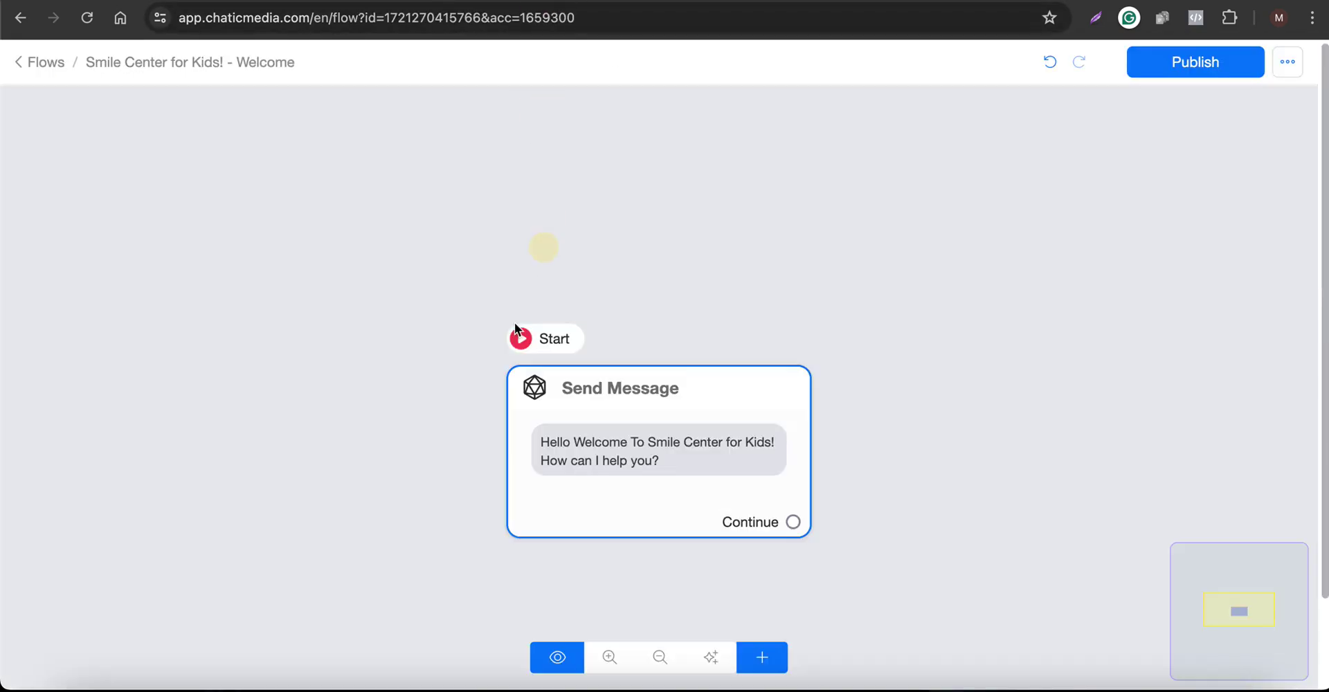
Add a Landing Page node to the Welcome flow with the headline 'This is your website....'
left_click(779, 670)
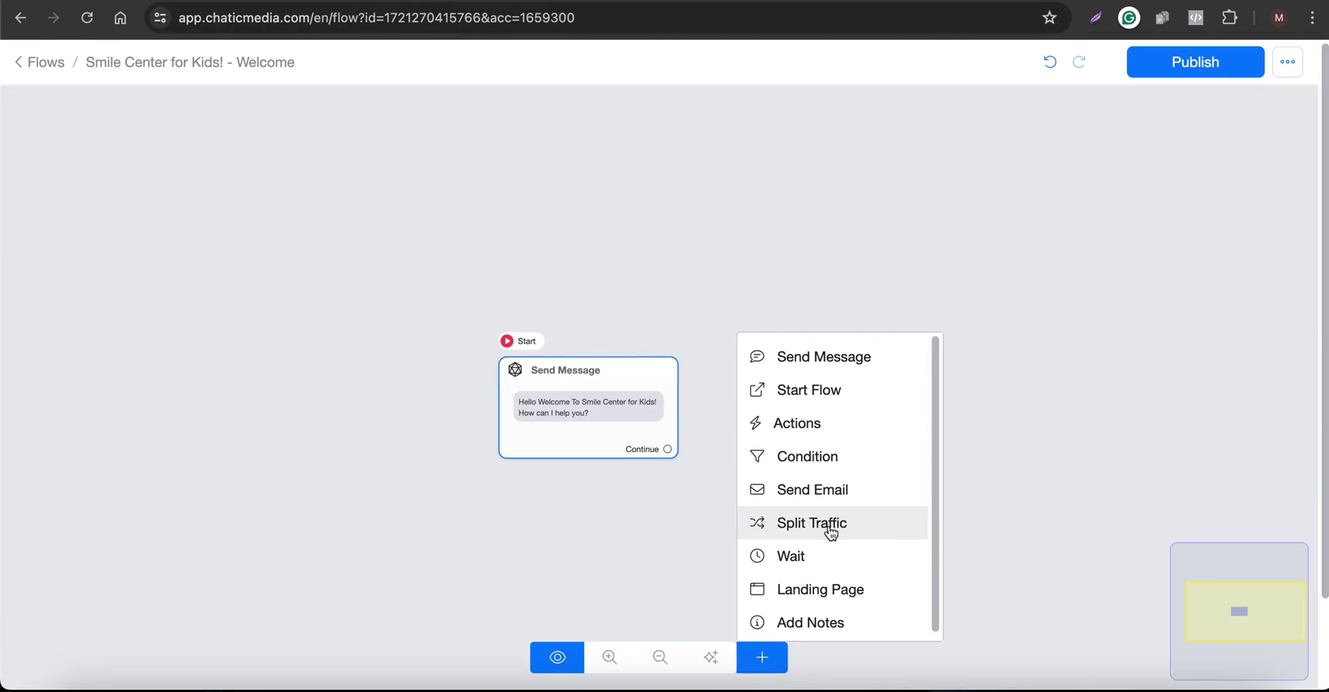
left_click(838, 592)
left_click(993, 464)
left_click(243, 287)
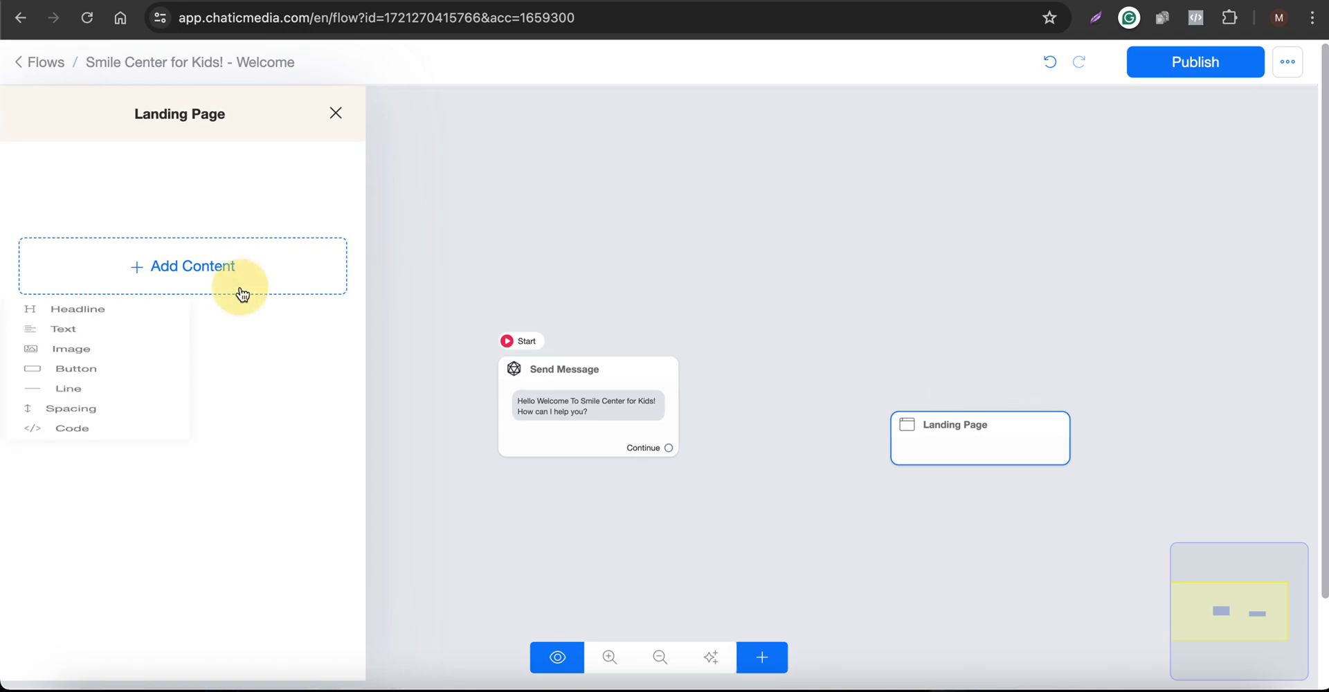
left_click(61, 321)
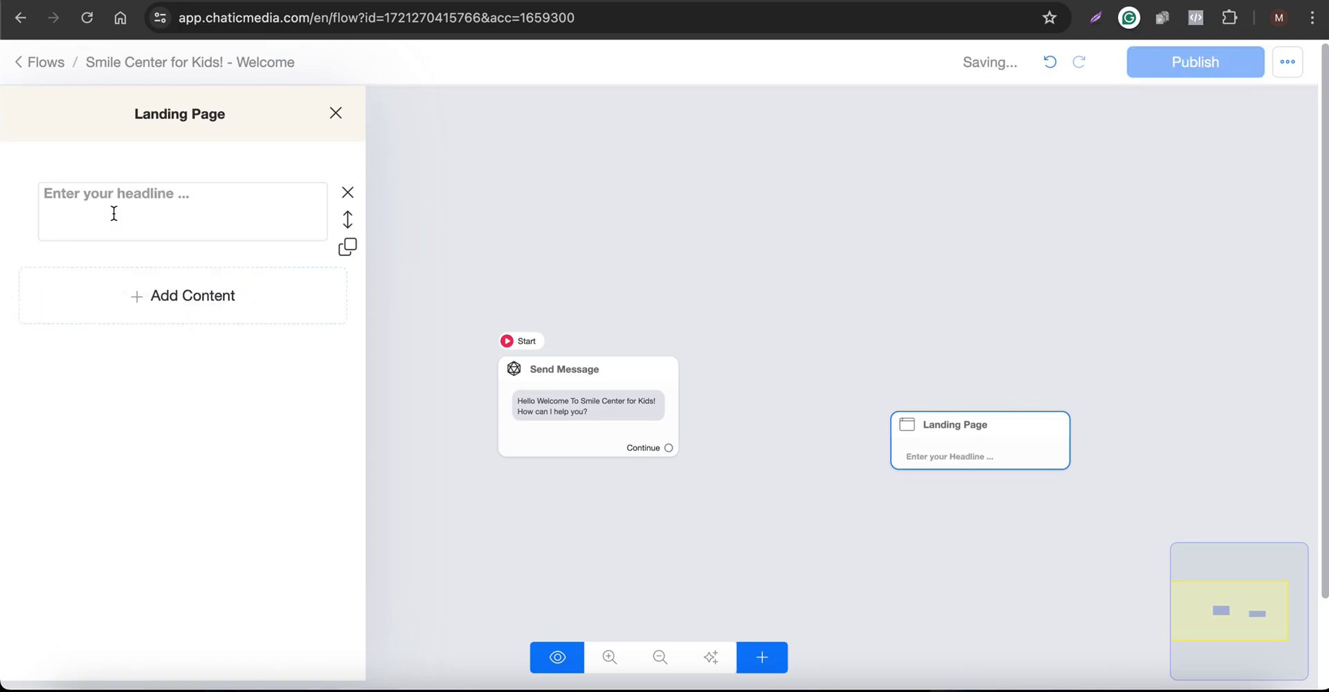
type("This is the websit")
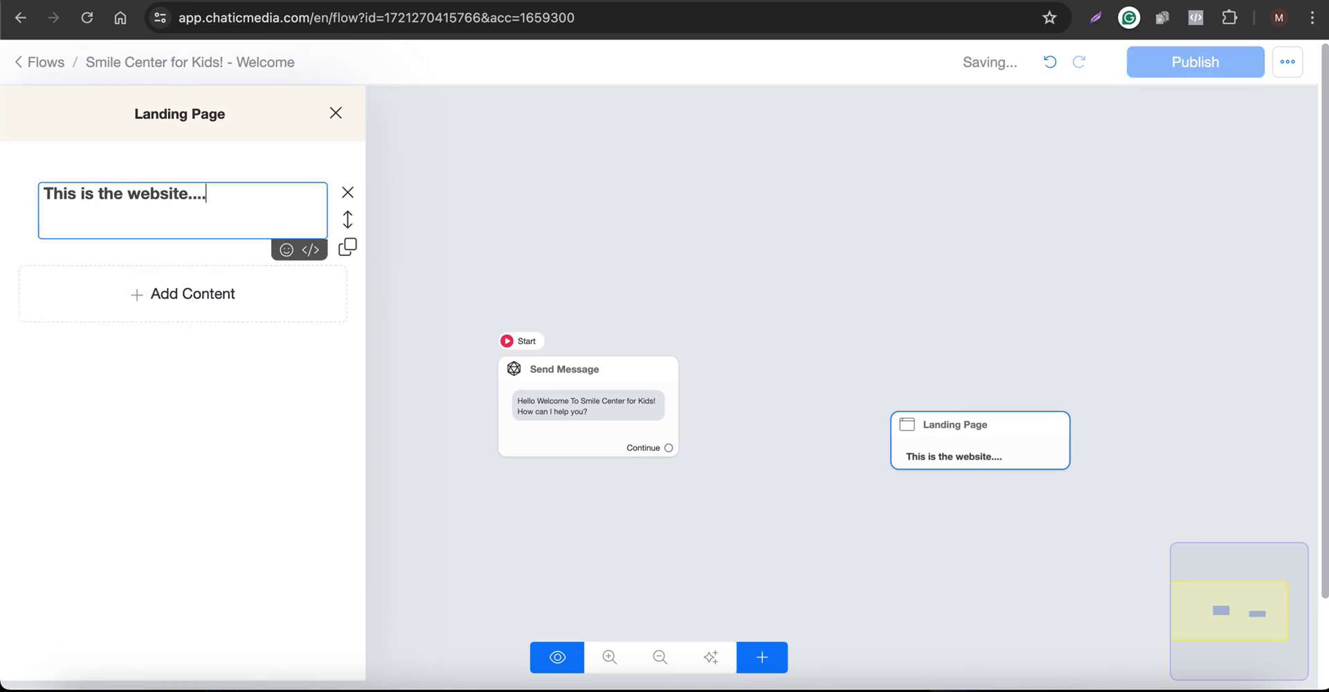
type("e....")
double_click(111, 194)
type("you")
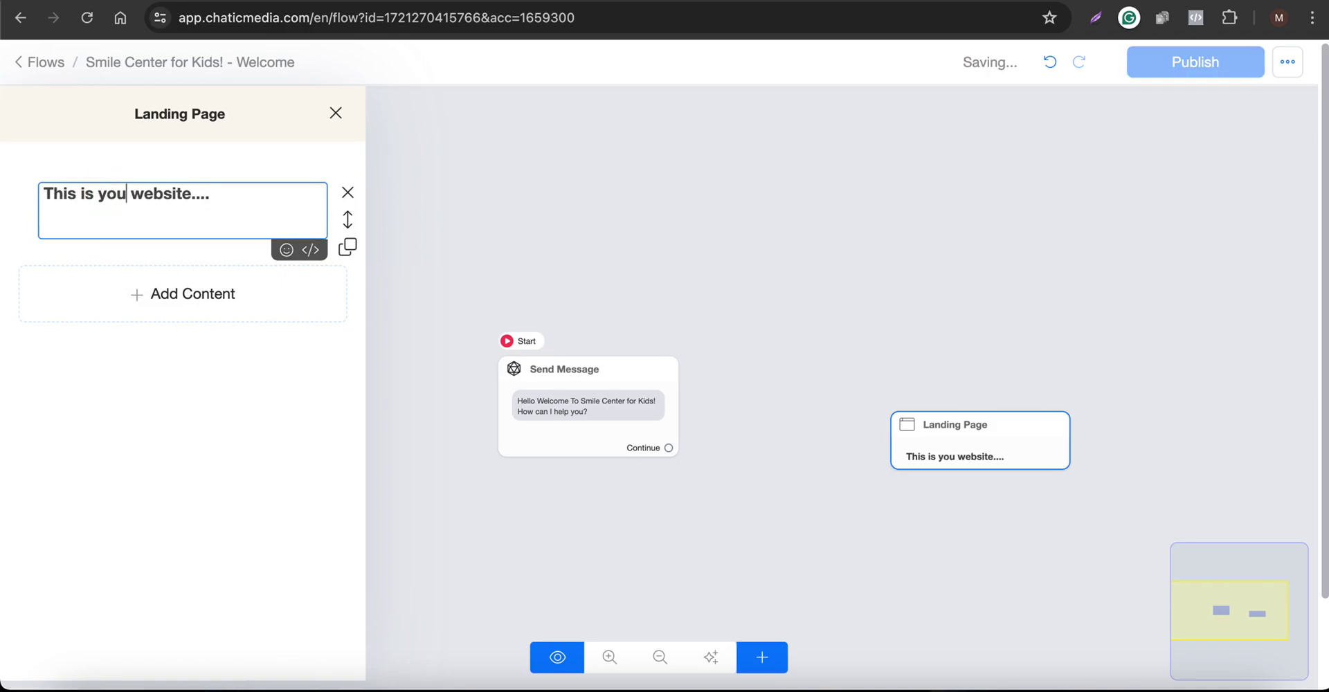
type("r")
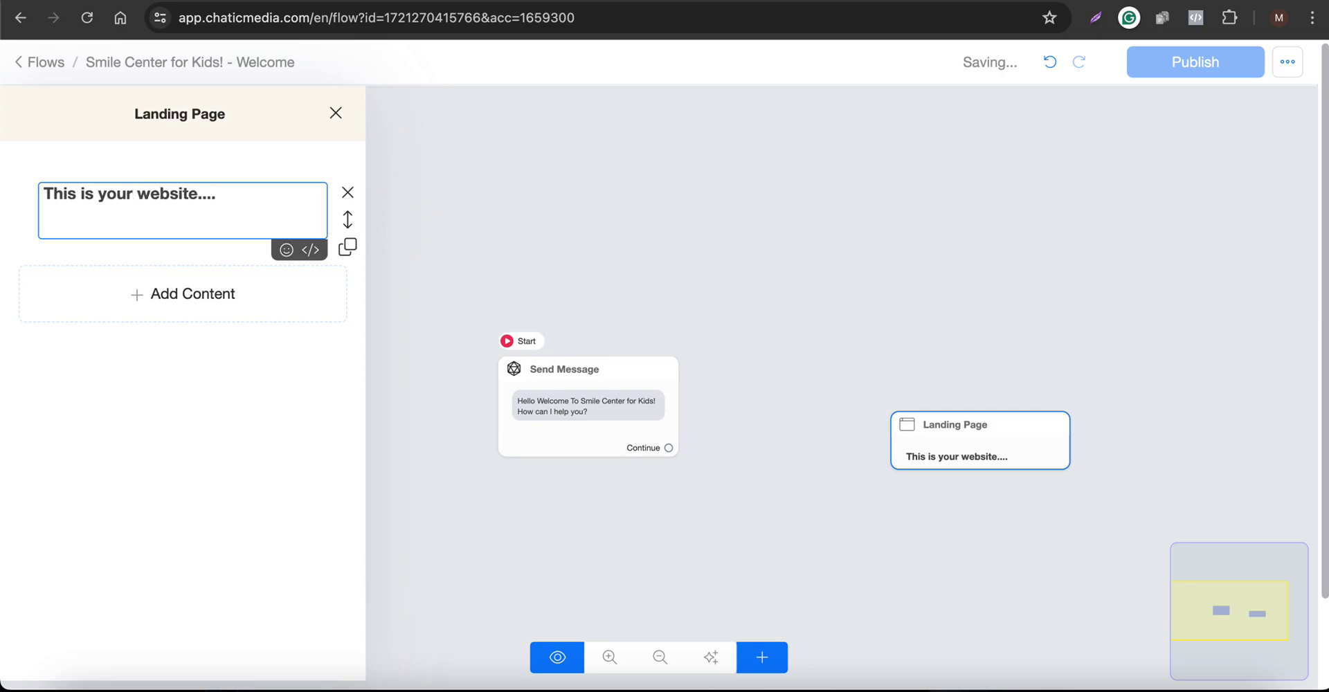
left_click(892, 322)
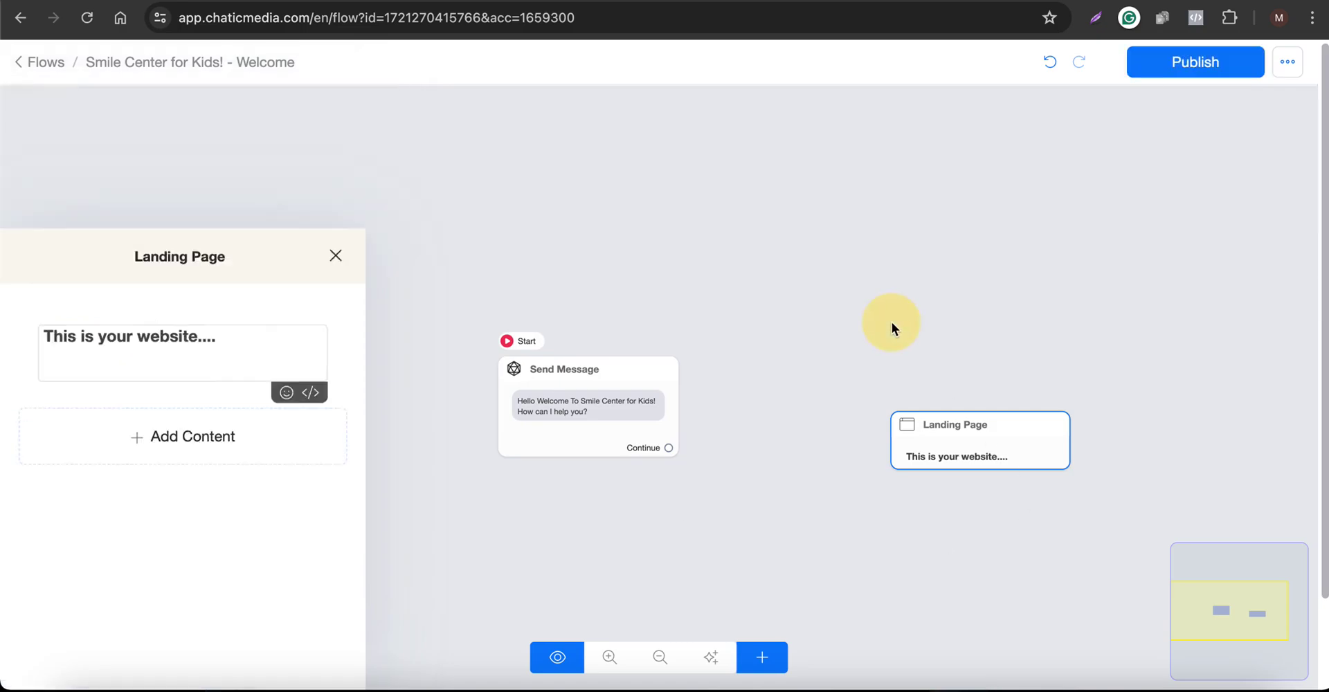
Add a code block holding the pasted webchat embed code, publish the flow, and preview the page
left_click(948, 451)
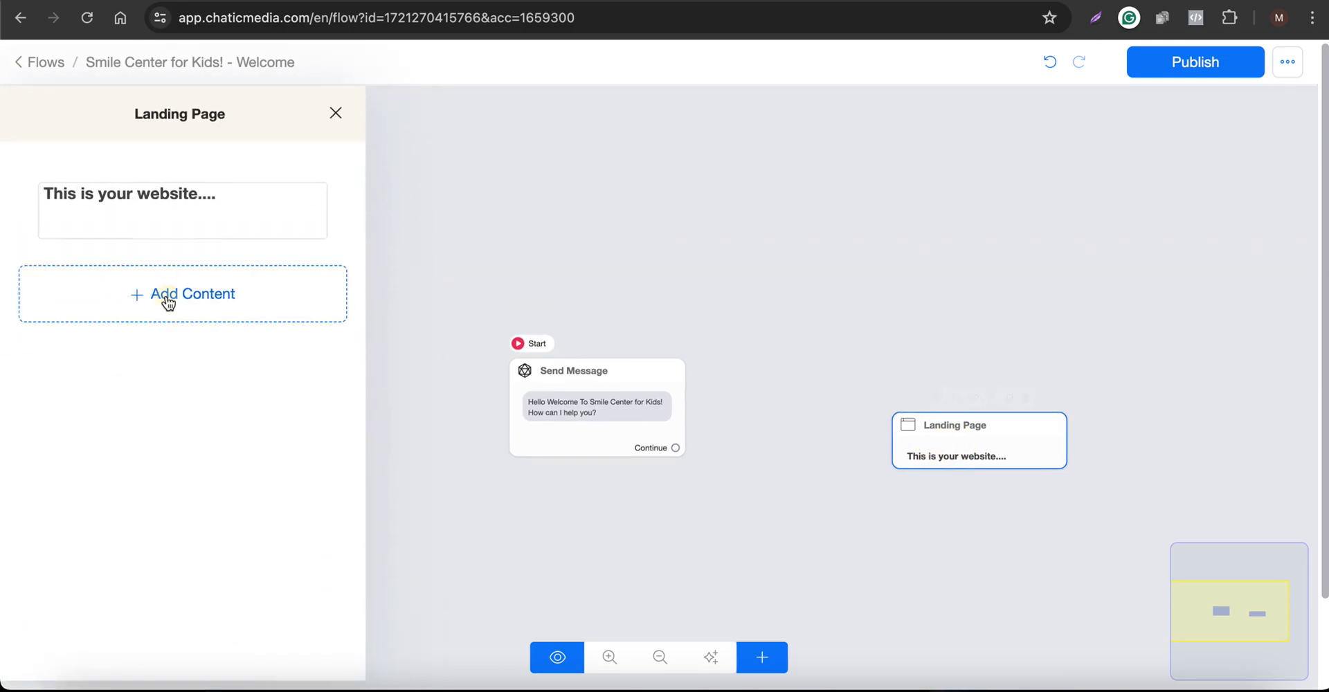
left_click(166, 297)
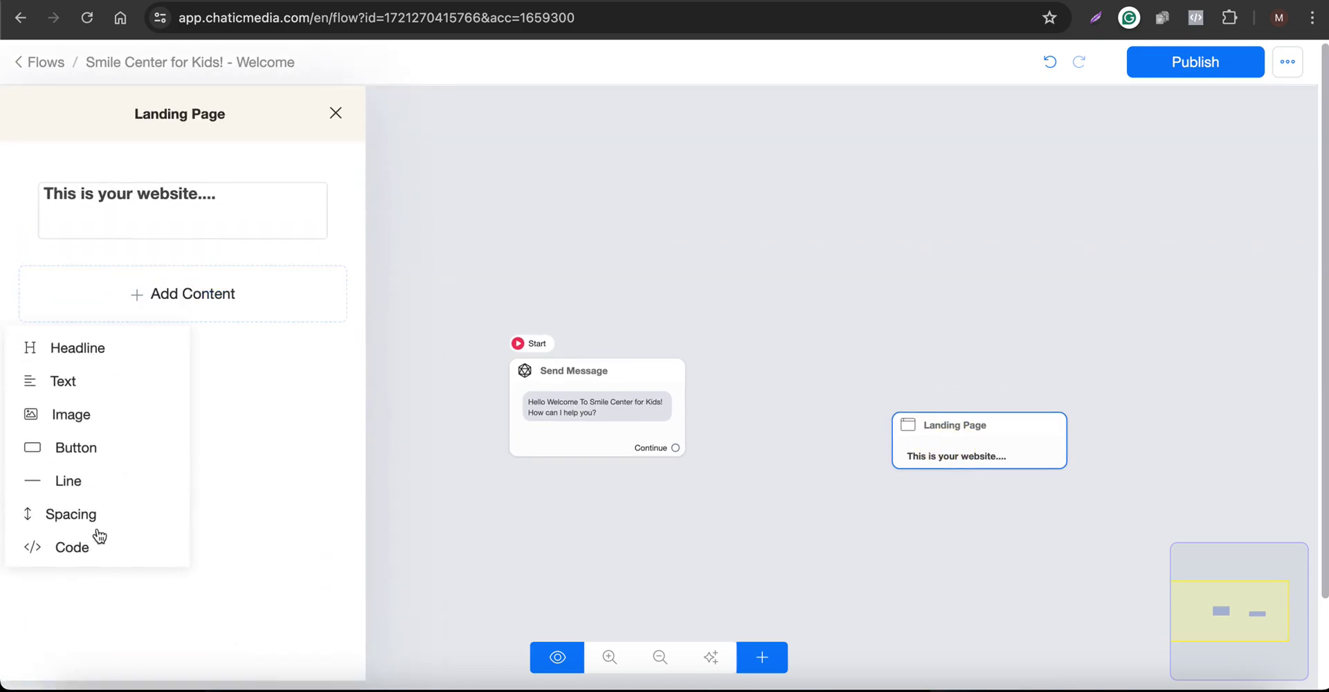
left_click(68, 547)
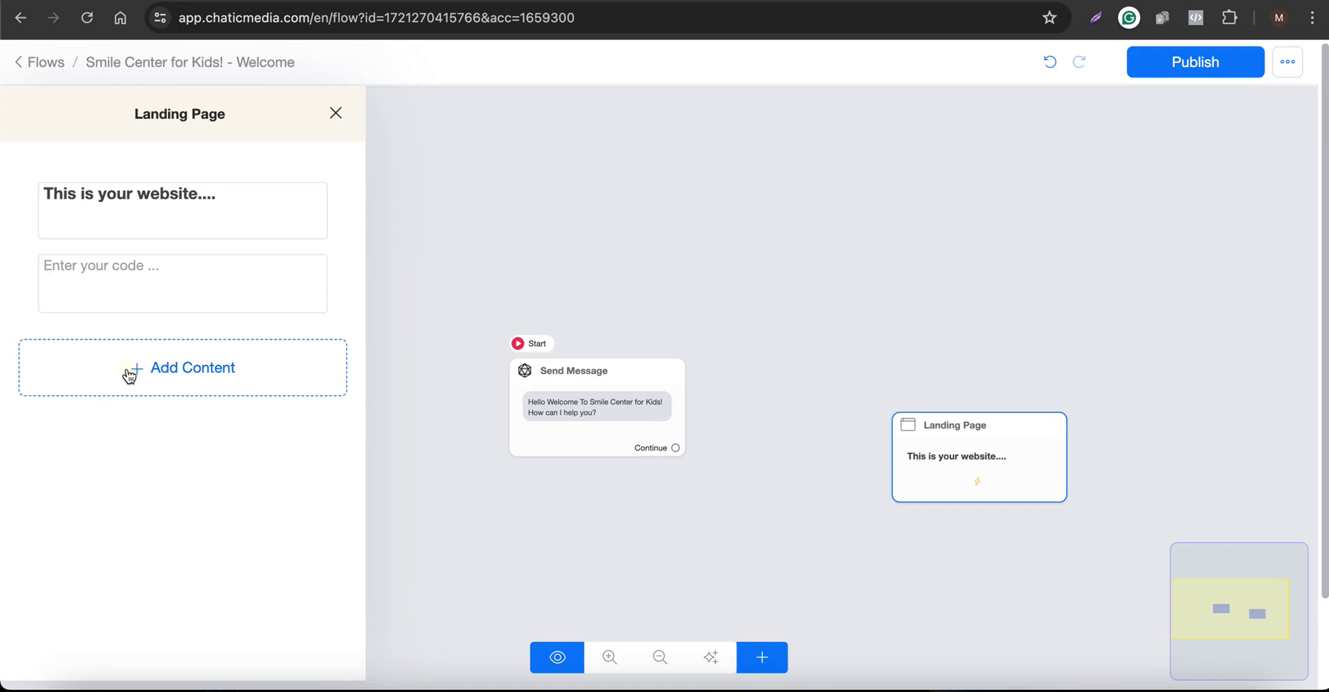
left_click(127, 373)
left_click(115, 276)
type("<script src=\"https://app.chaticmedia.com/webchat/plugin.js?v=5\"></script> <script>ktt10.setup({id:\"emrcLwUSvvokt\",accountId:\"1659300\",color:\"#006dff\"})</script>")
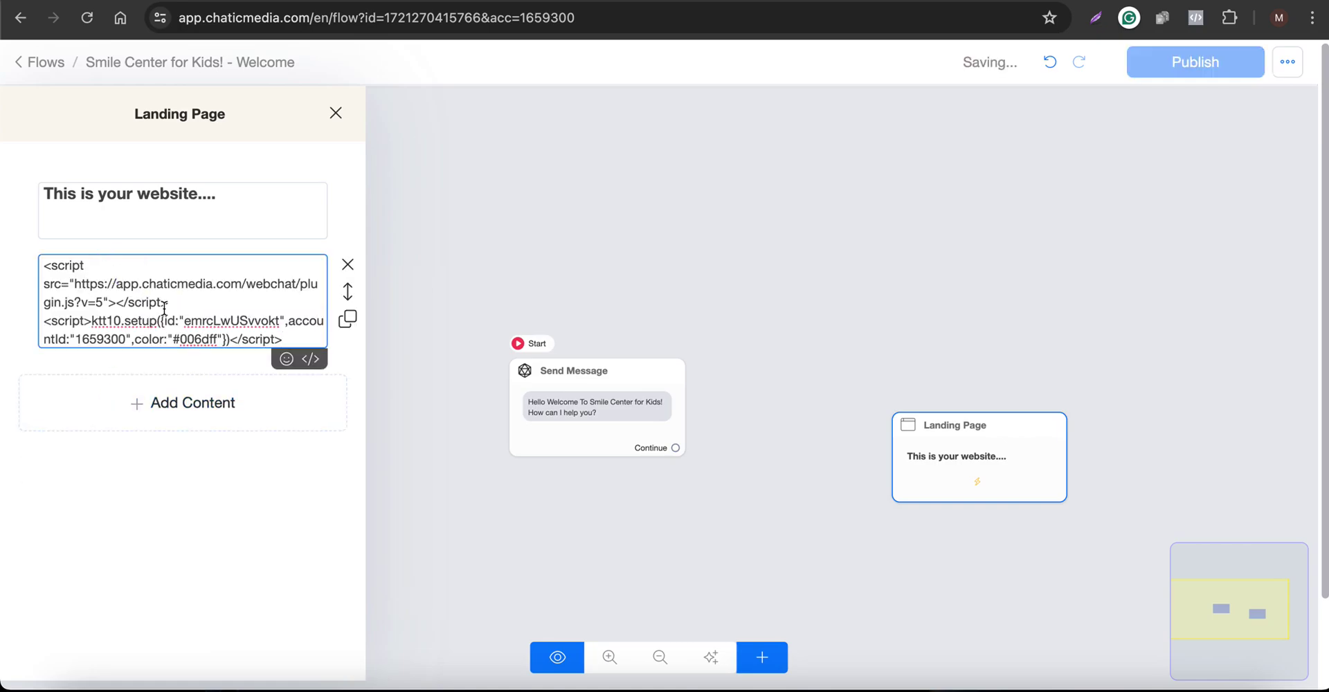
left_click(771, 311)
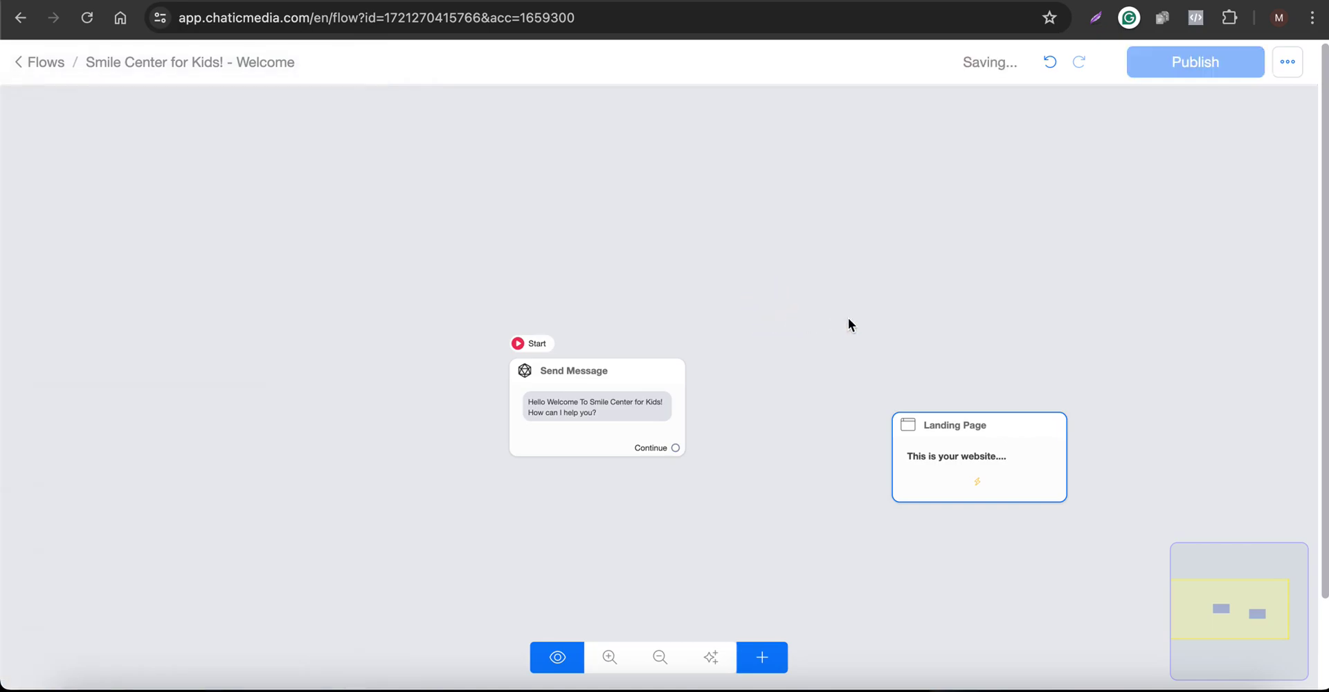
mouse_move(930, 475)
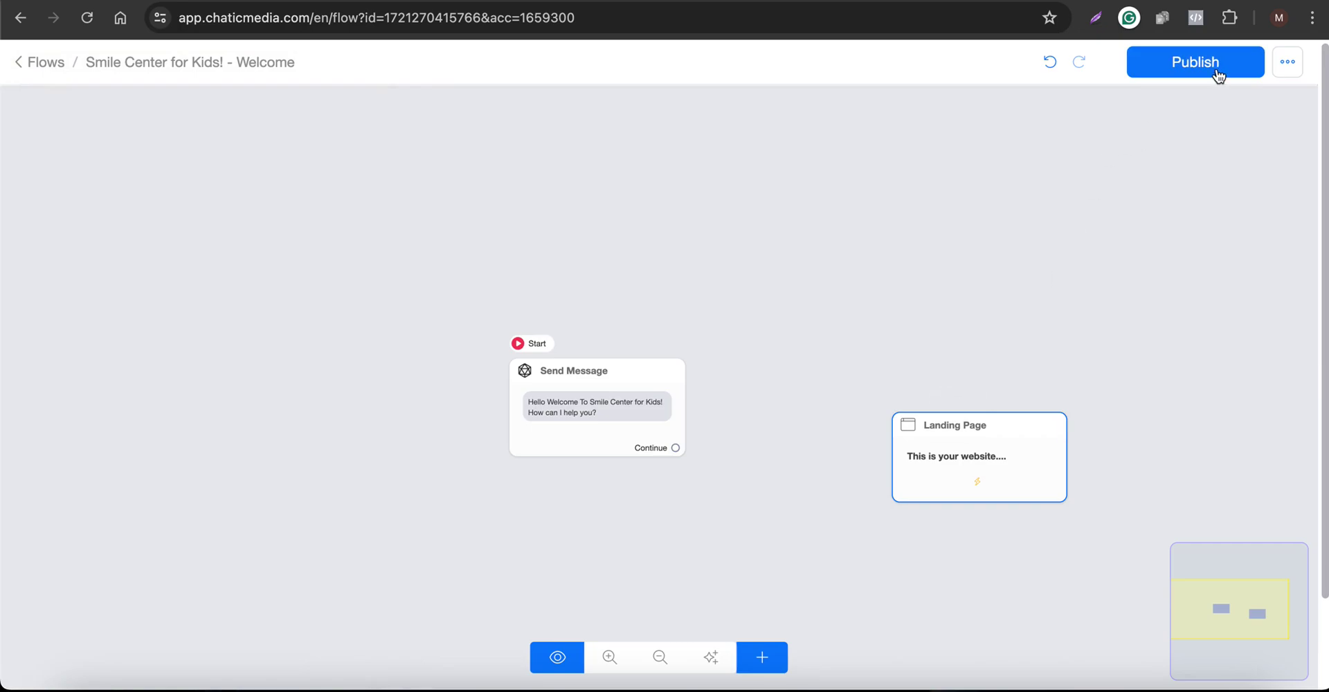
left_click(1219, 75)
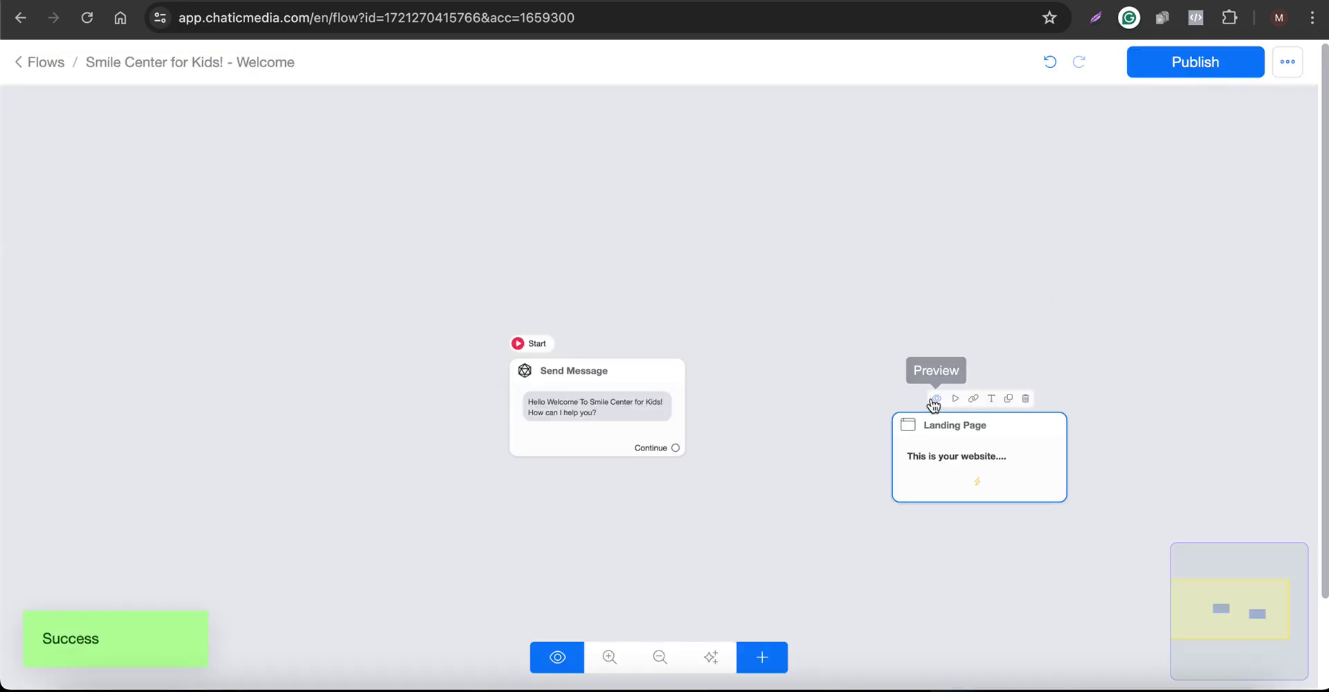
left_click(934, 401)
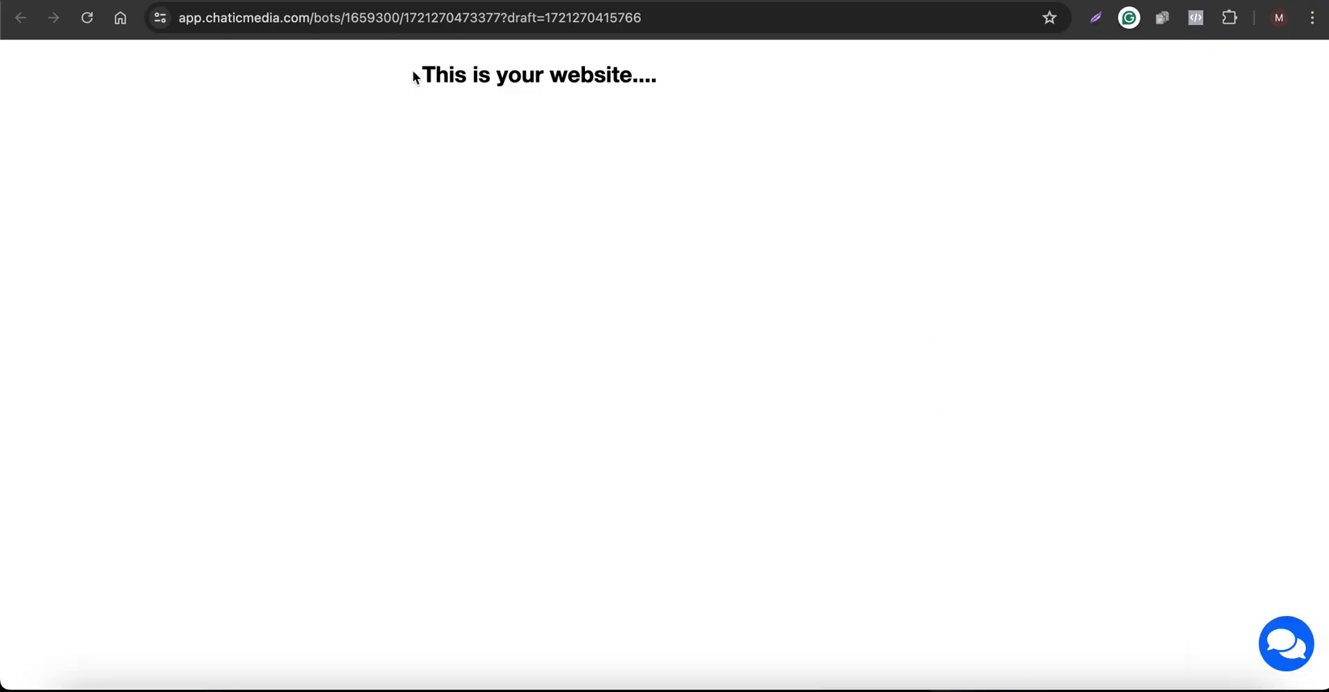
Open the Smile Center for Kids! chat widget on the preview page and read its welcome message
left_click_drag(414, 76, 926, 138)
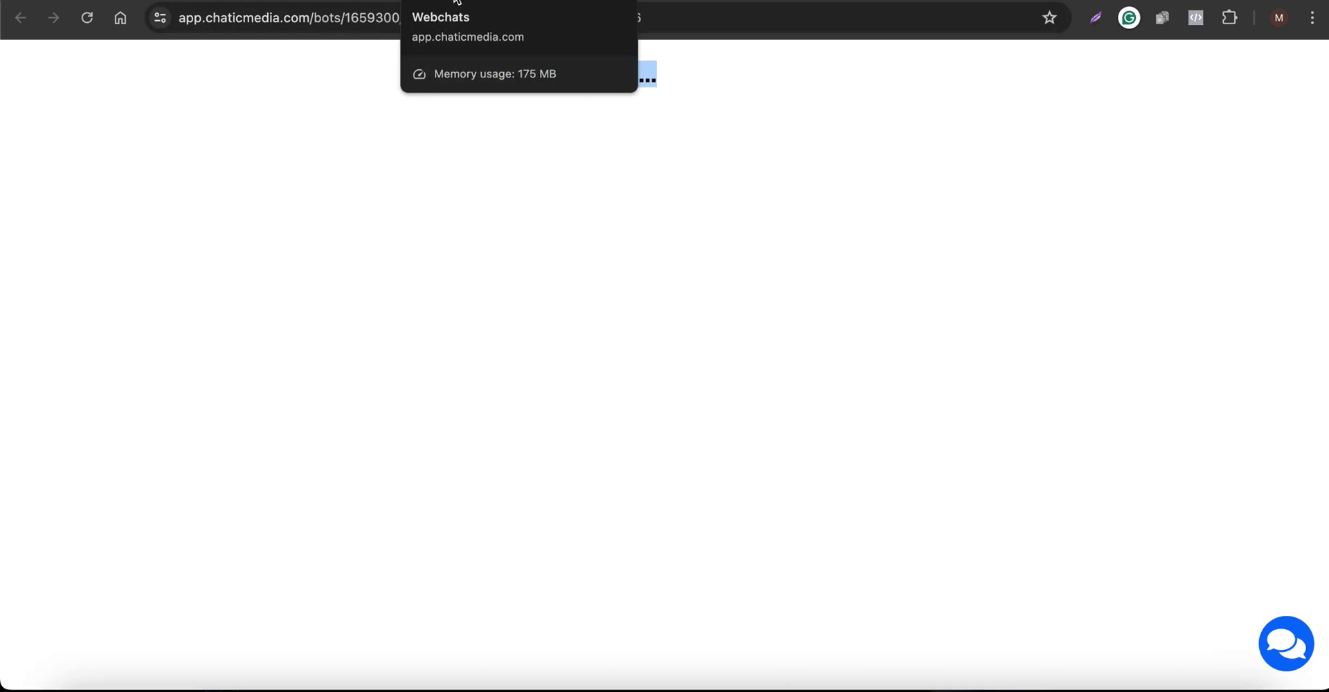
left_click(598, 142)
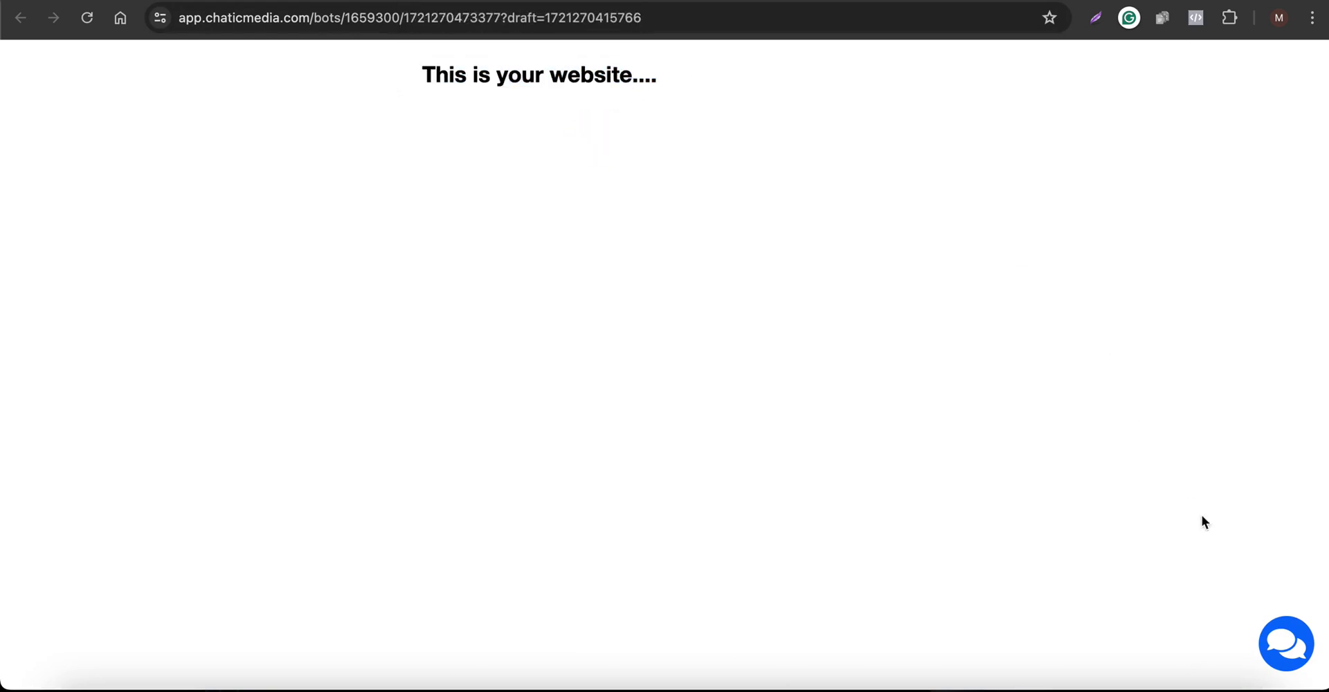
left_click(1281, 659)
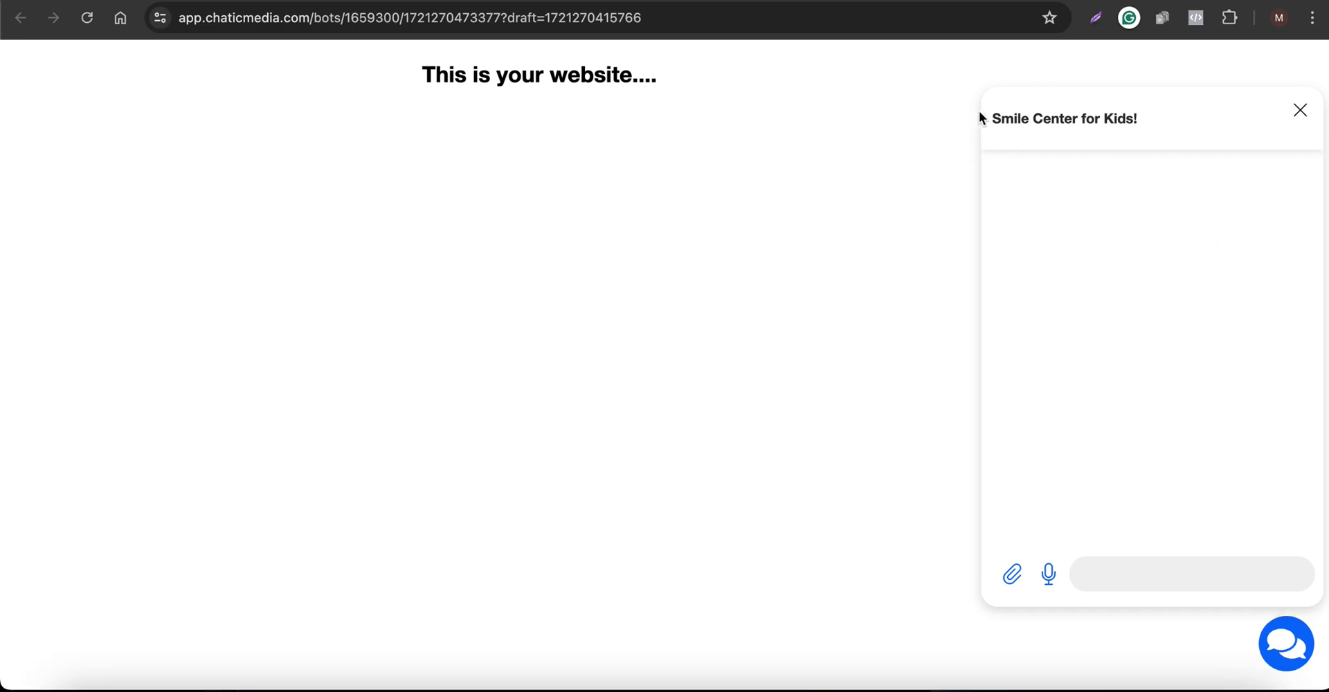
left_click_drag(979, 118, 1171, 126)
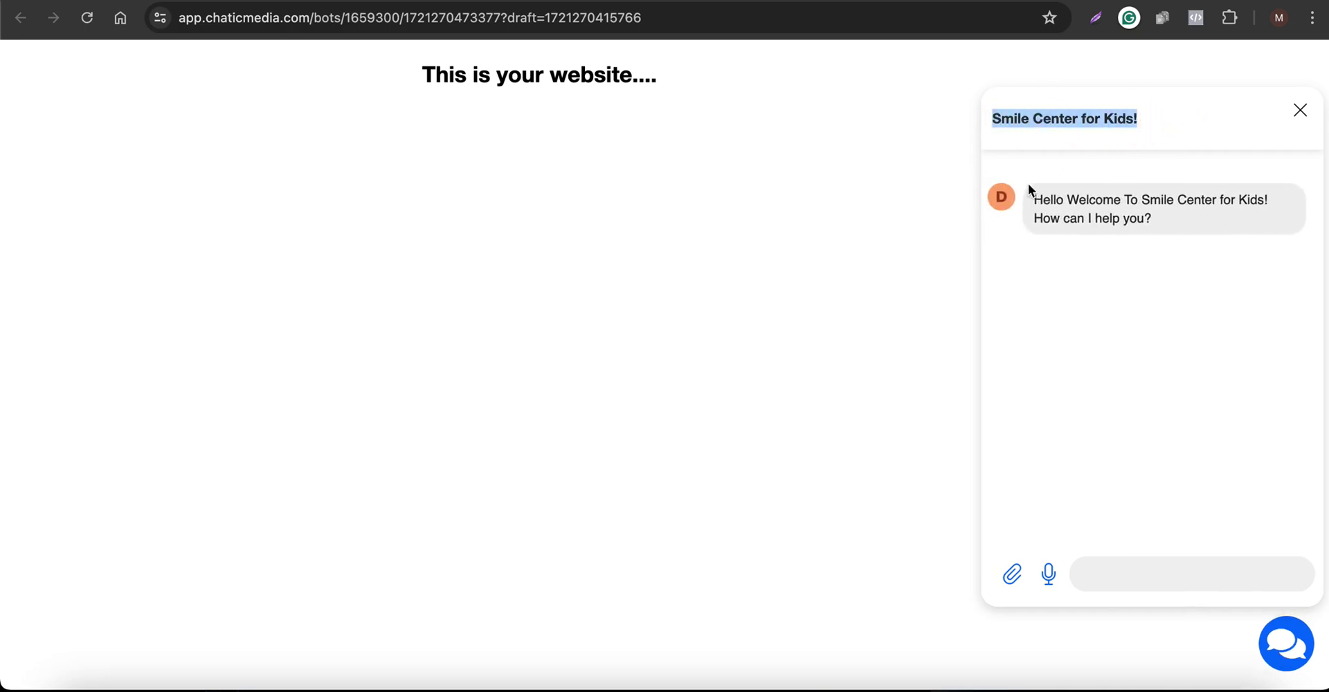
left_click_drag(1040, 199, 1218, 221)
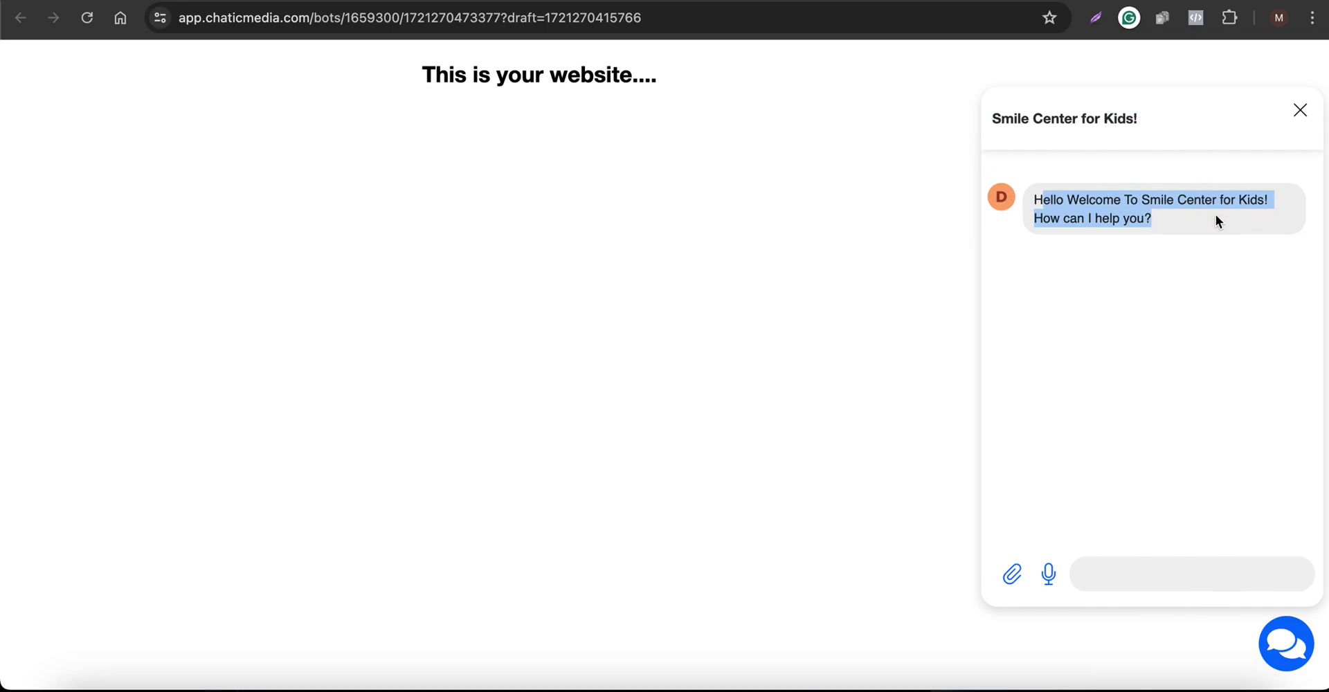
Ask the chatbot 'What are your open house please' and get the Monday–Friday 8:00 AM–5:00 PM reply
left_click(1118, 578)
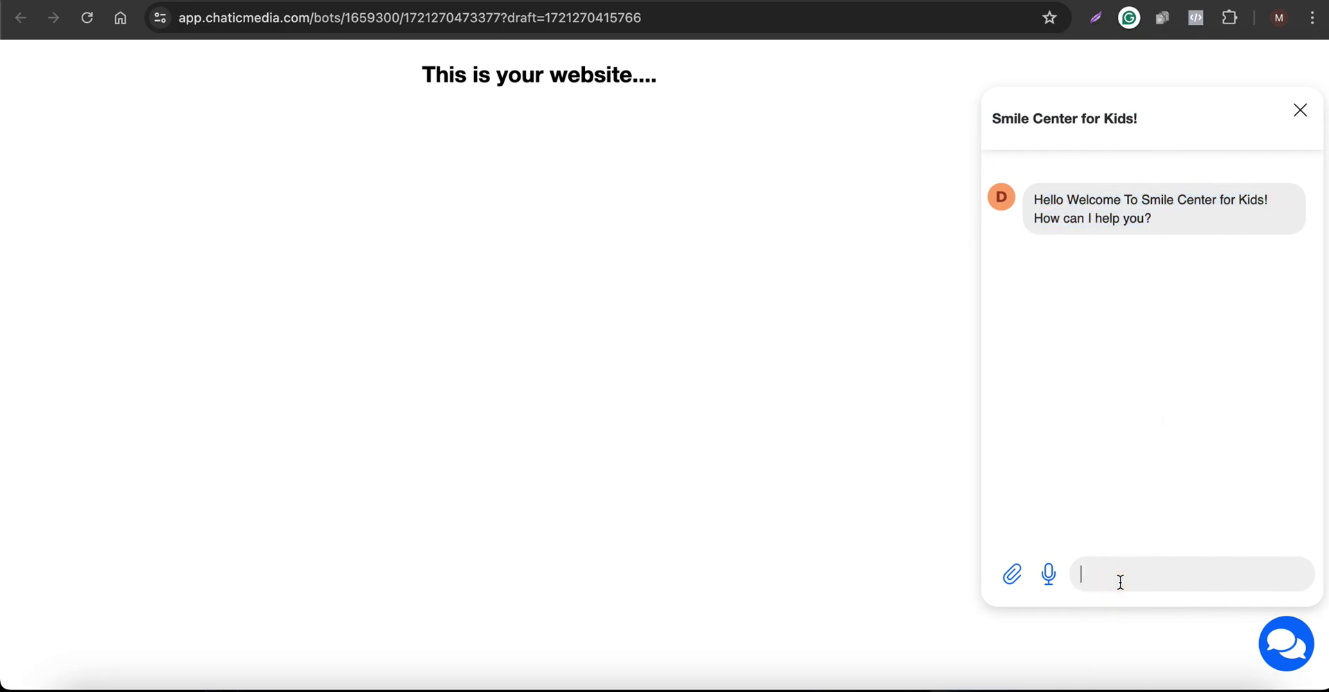
key("fn")
key("fn")
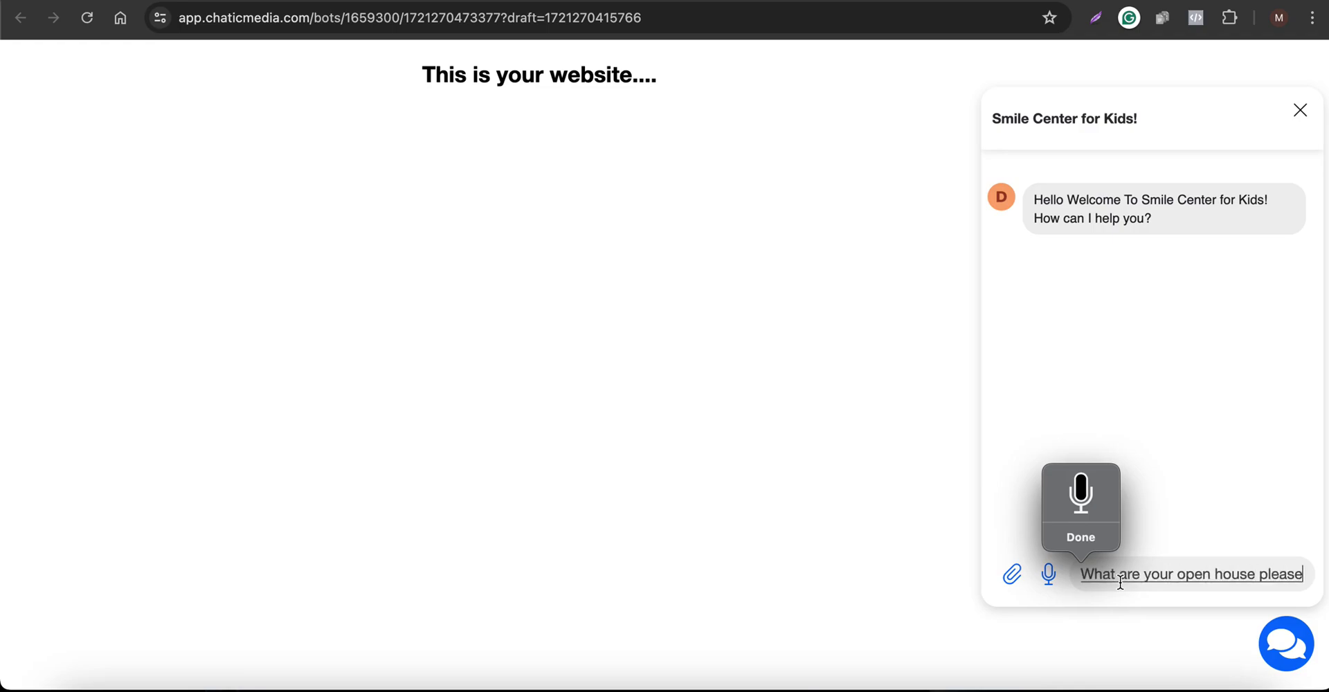
key("Return")
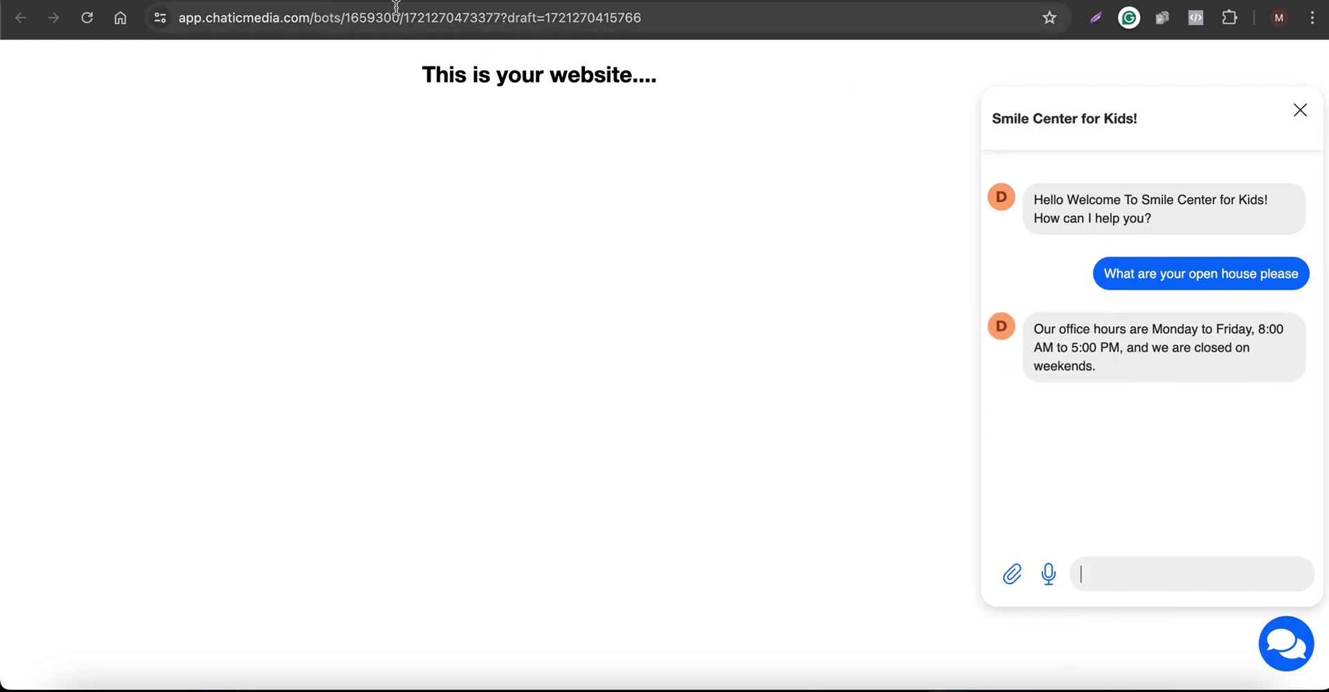
key("super+w")
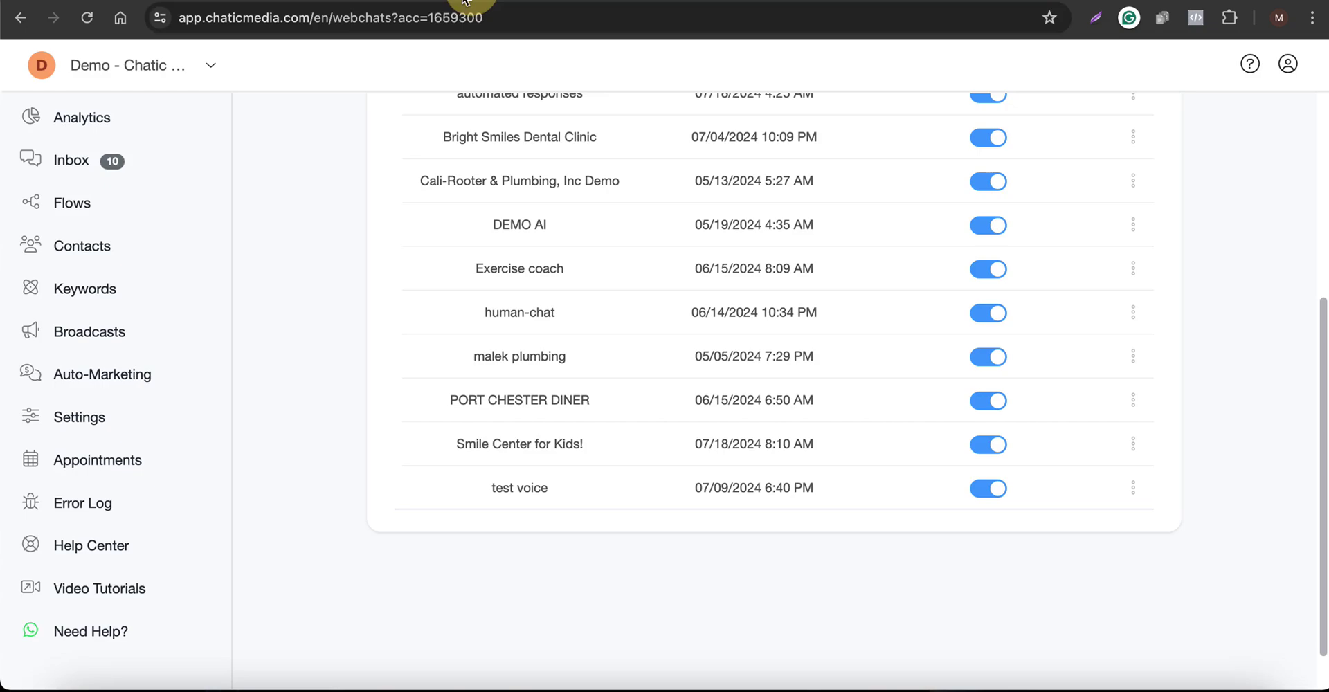
Check the guest's open house question and the bot's reply in a separate Inbox tab, then go back to the preview
left_click(90, 157)
right_click(90, 156)
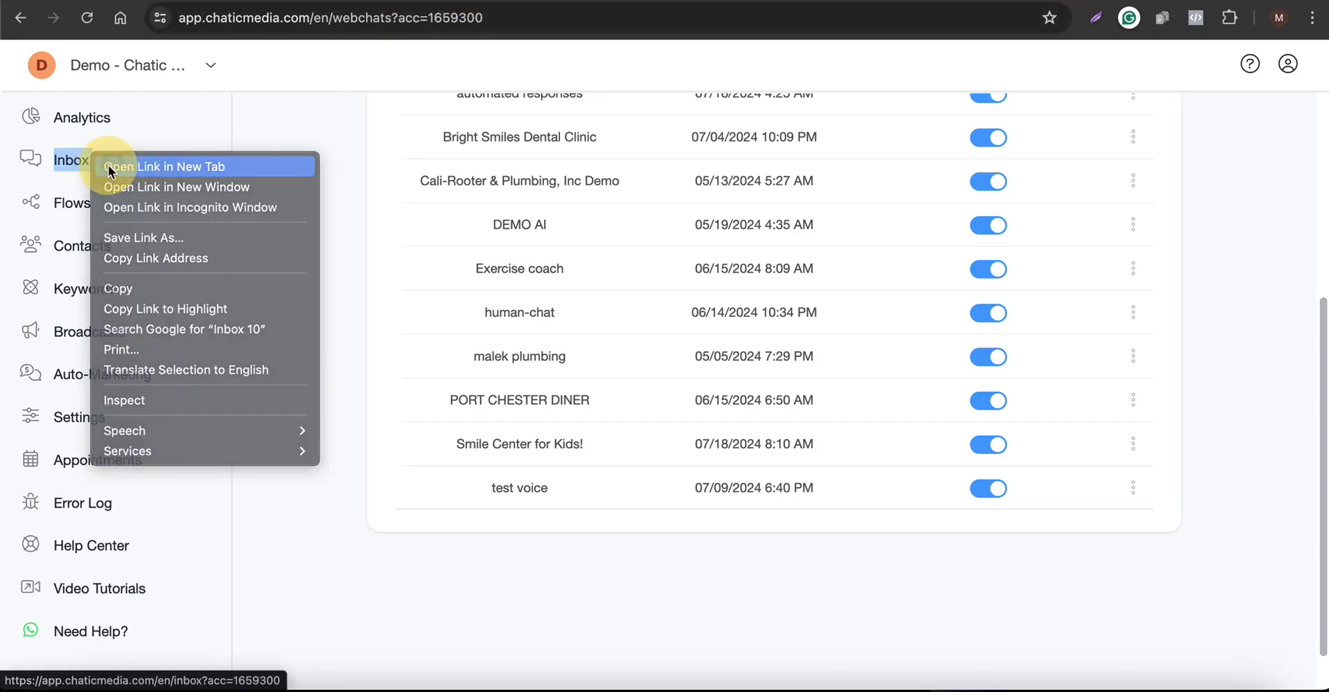
left_click(111, 165)
left_click(290, 1)
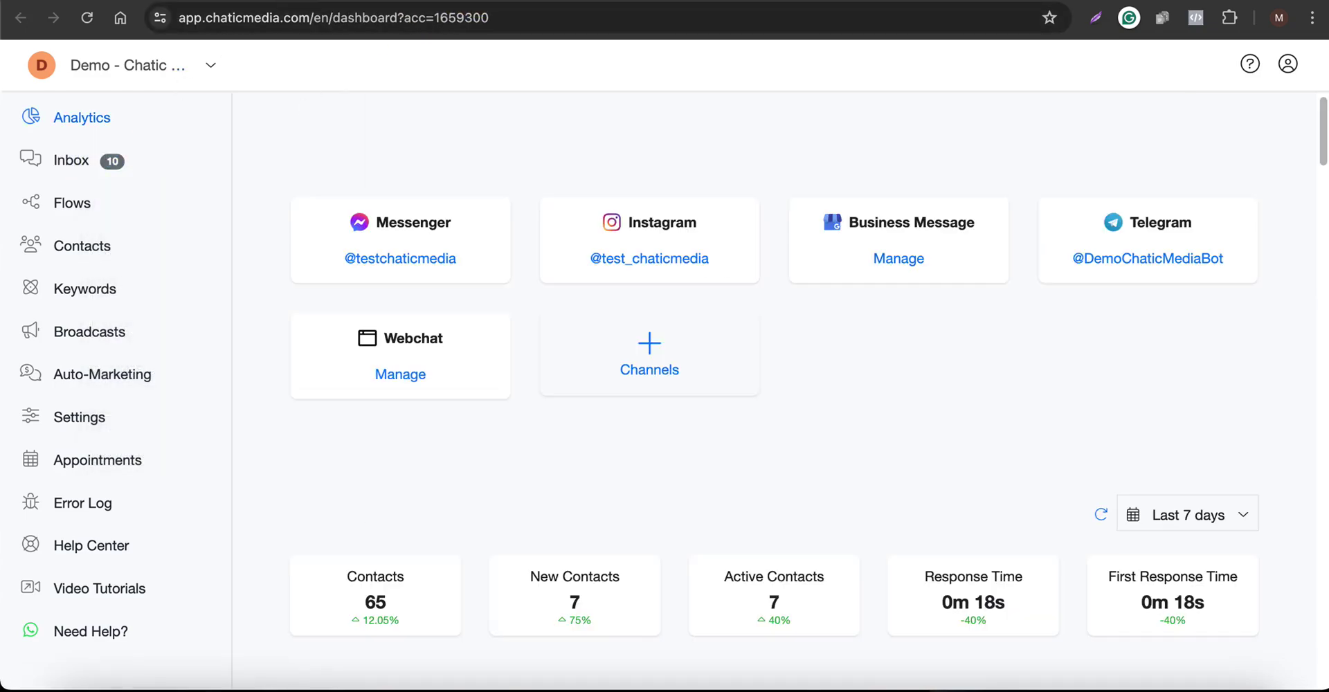
left_click(291, 4)
left_click(291, 3)
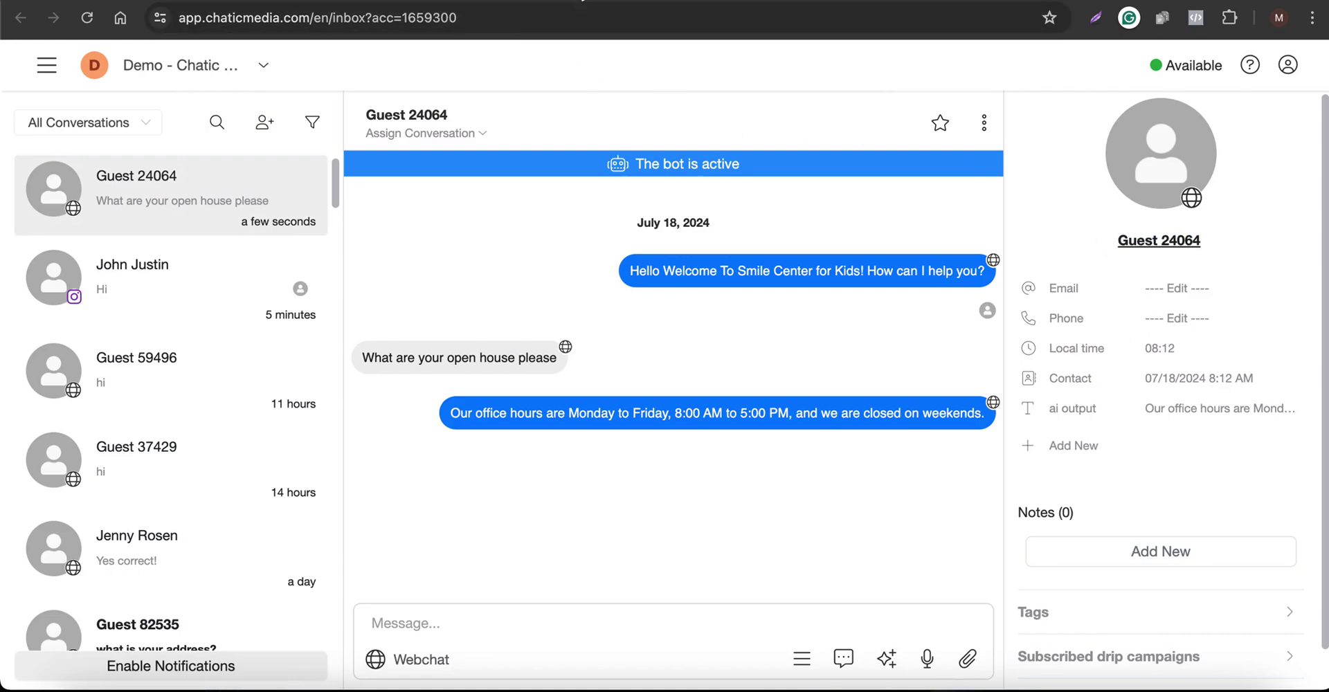
key("ctrl+Tab")
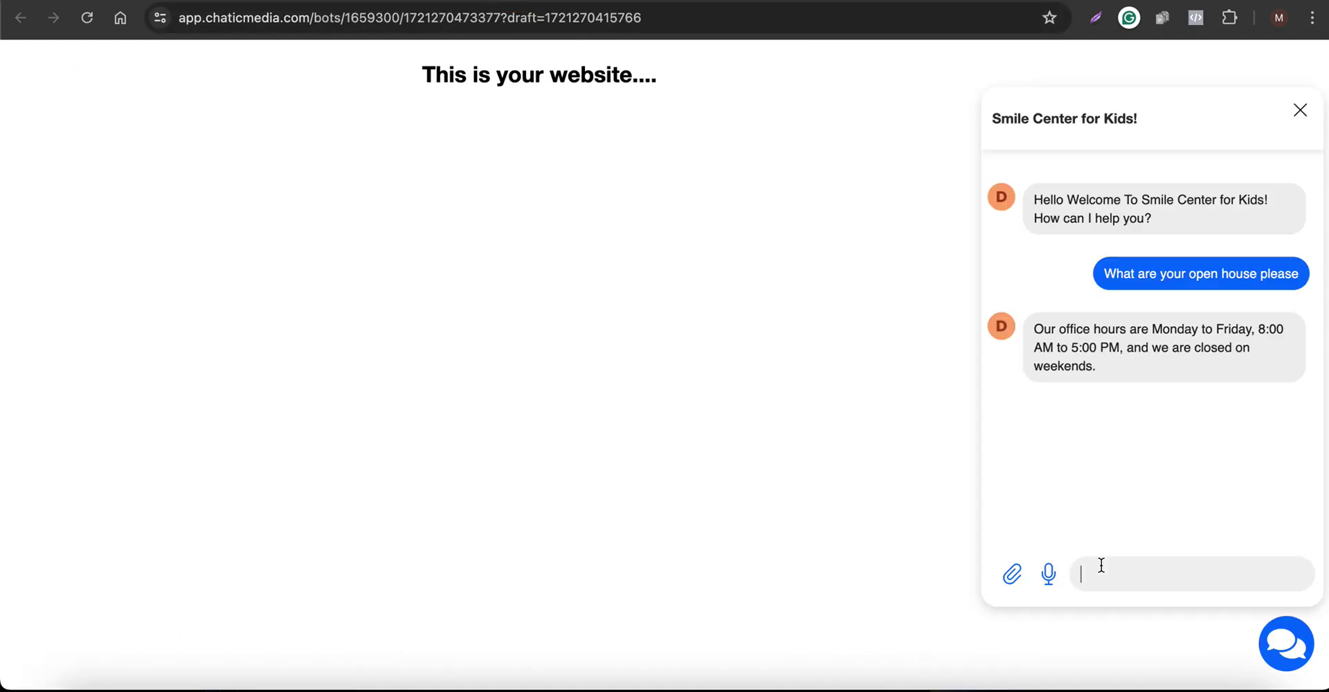
Ask the chatbot how to stay updated on company news and read its request for name, email and phone
key("ctrl")
key("ctrl")
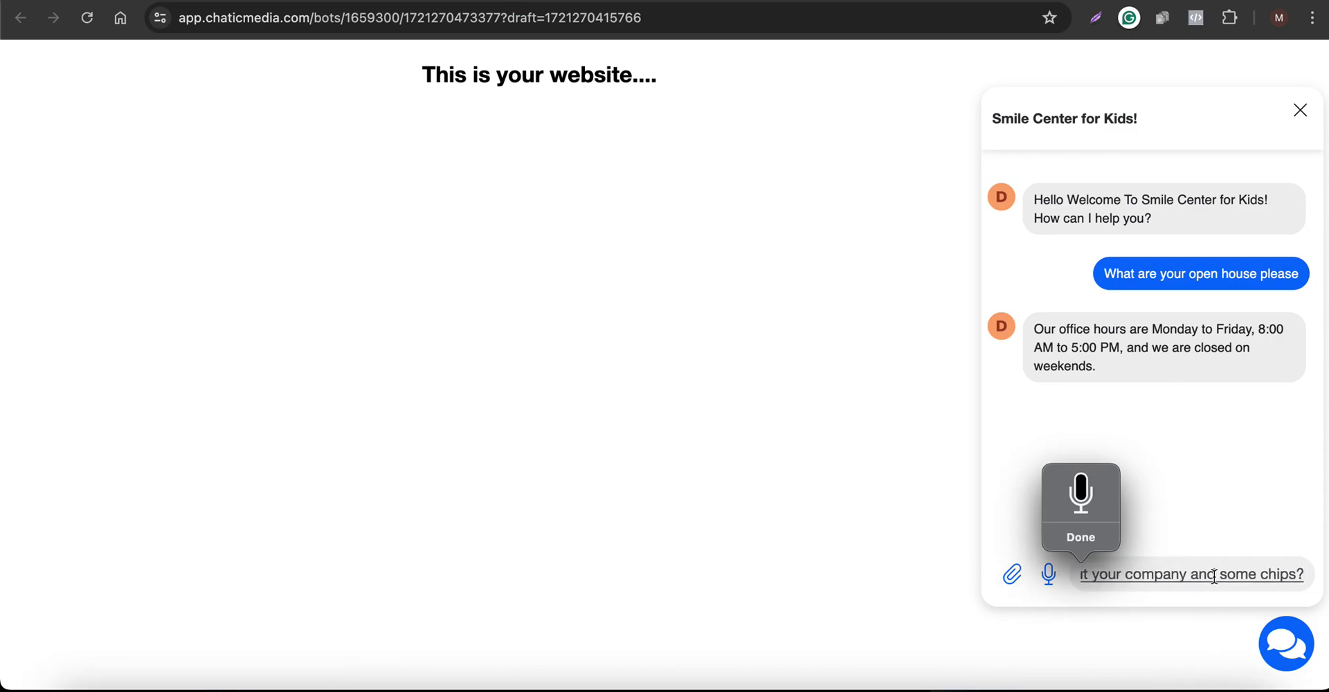
key("Return")
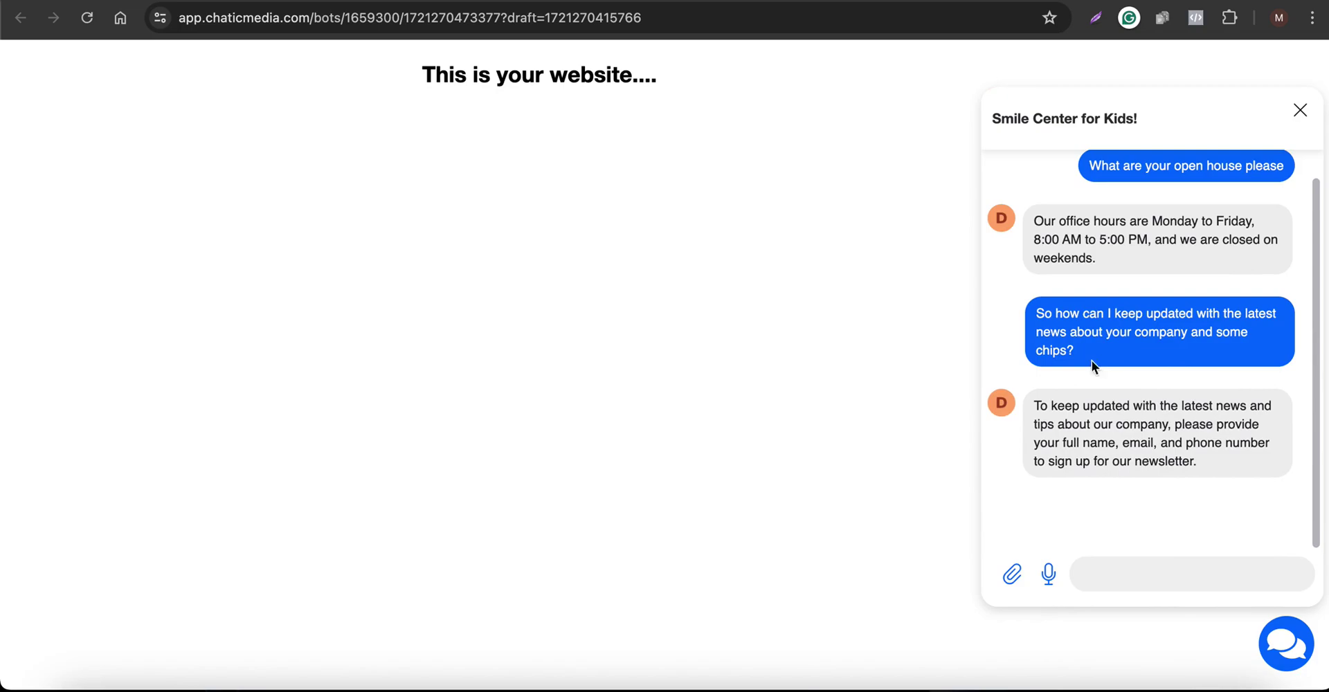
left_click_drag(1044, 319, 1042, 347)
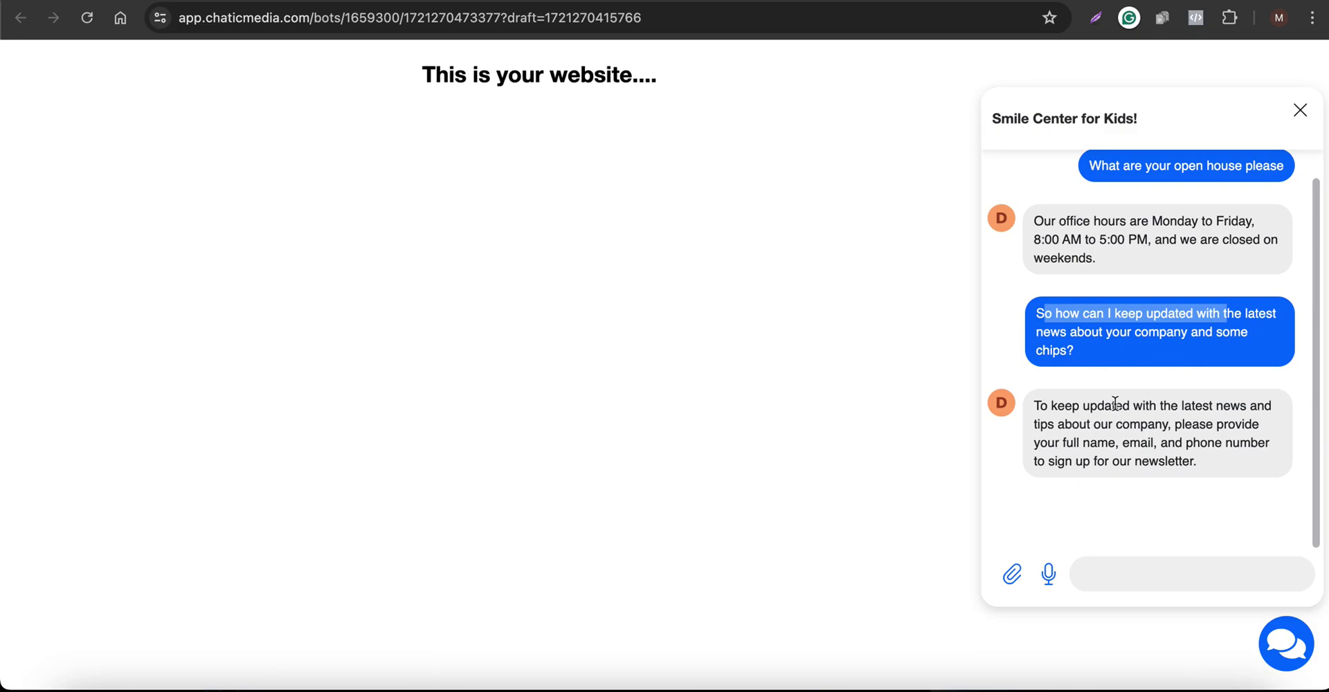
left_click(1053, 443)
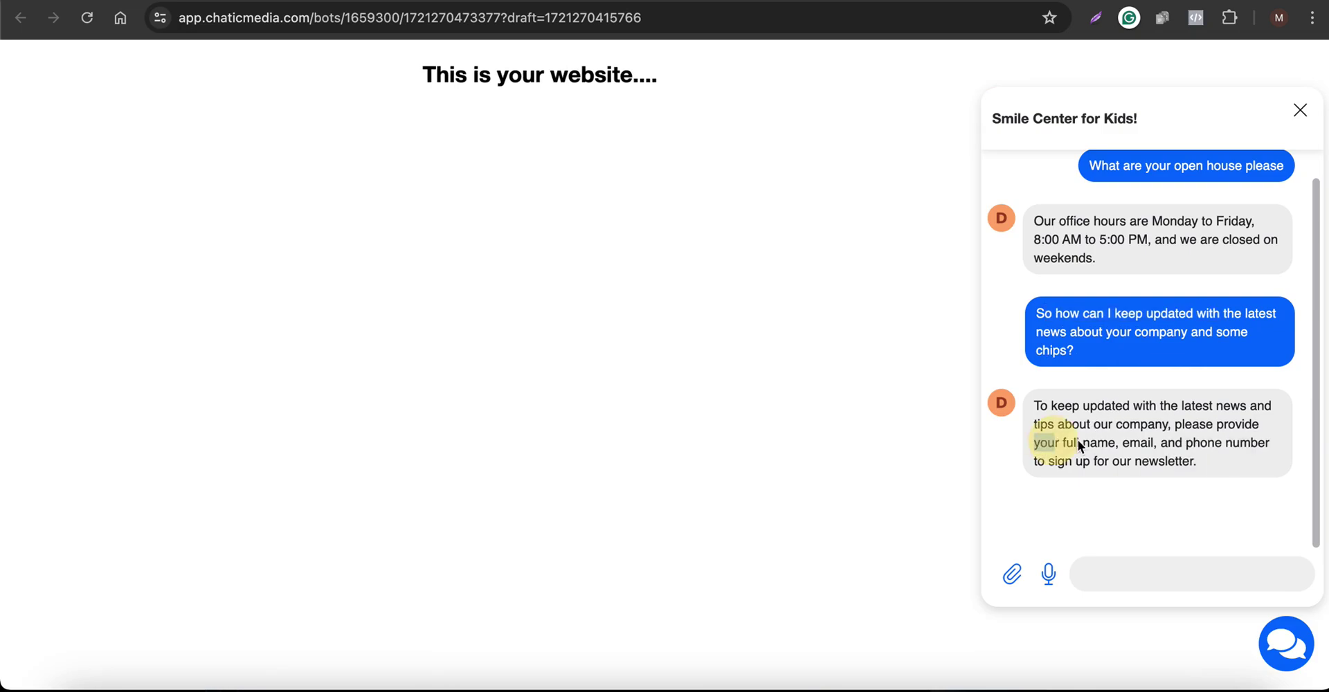
left_click_drag(1204, 449, 1232, 443)
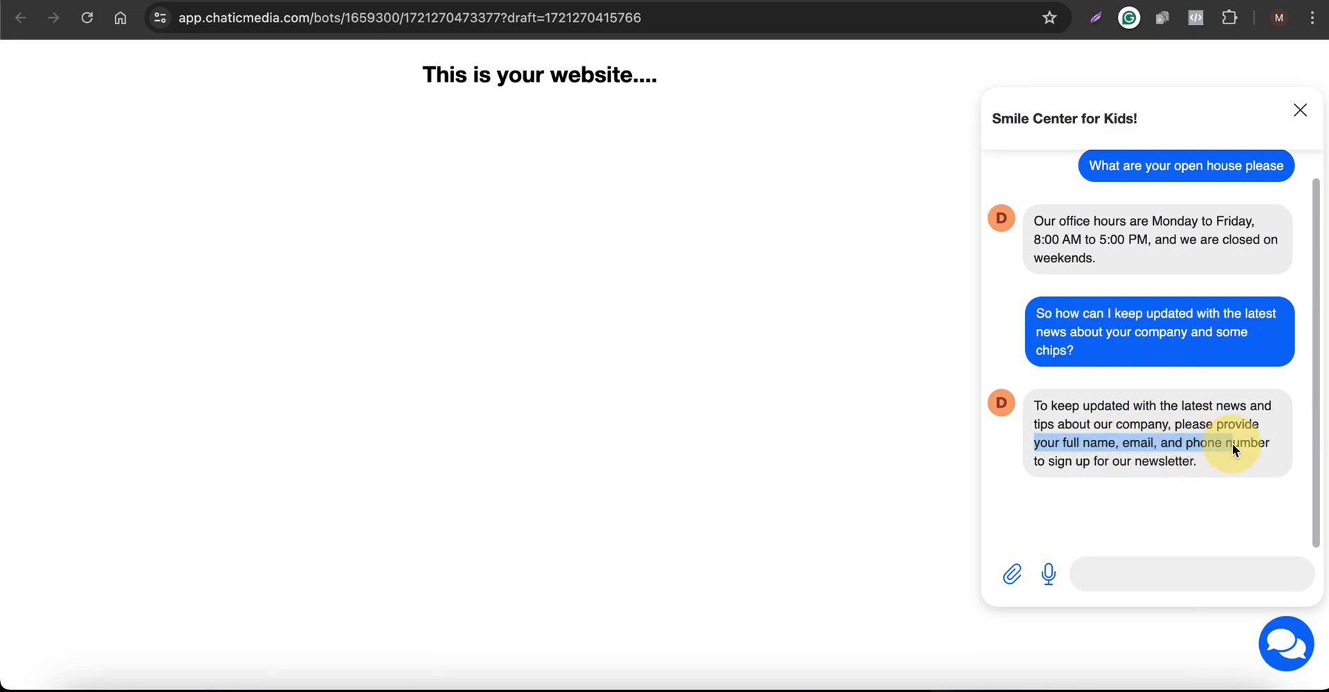
left_click(1097, 576)
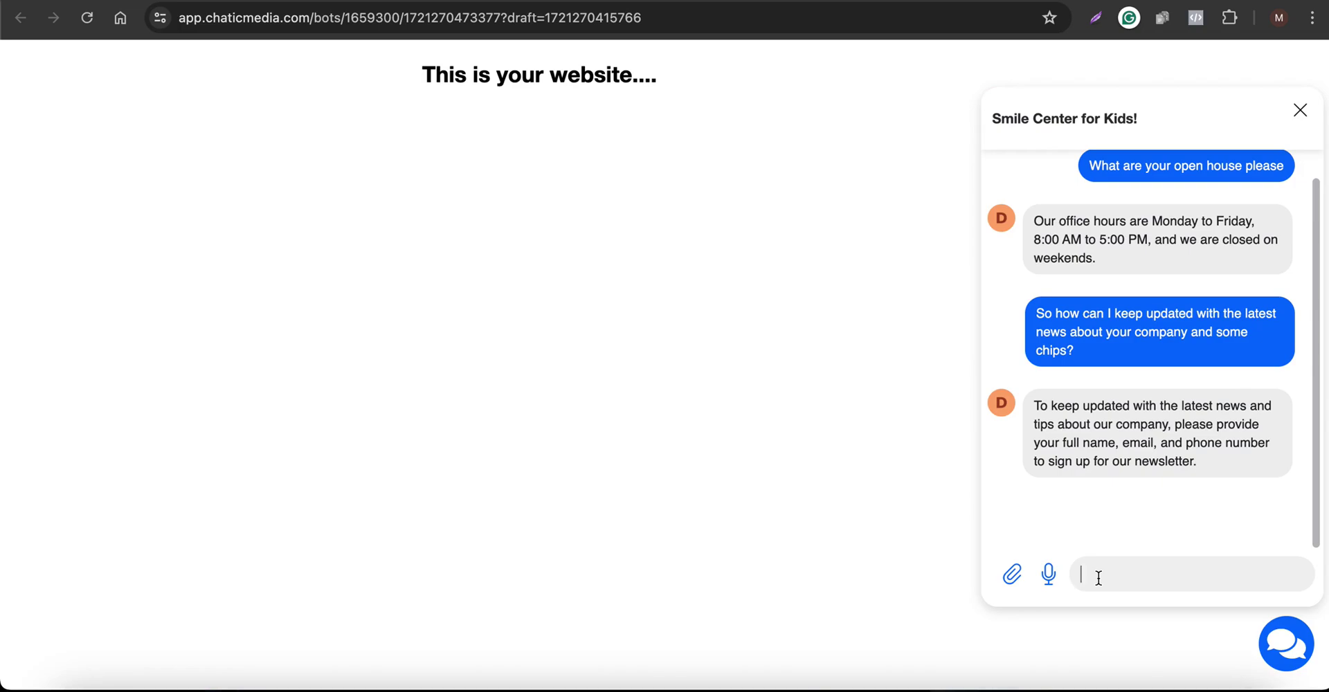
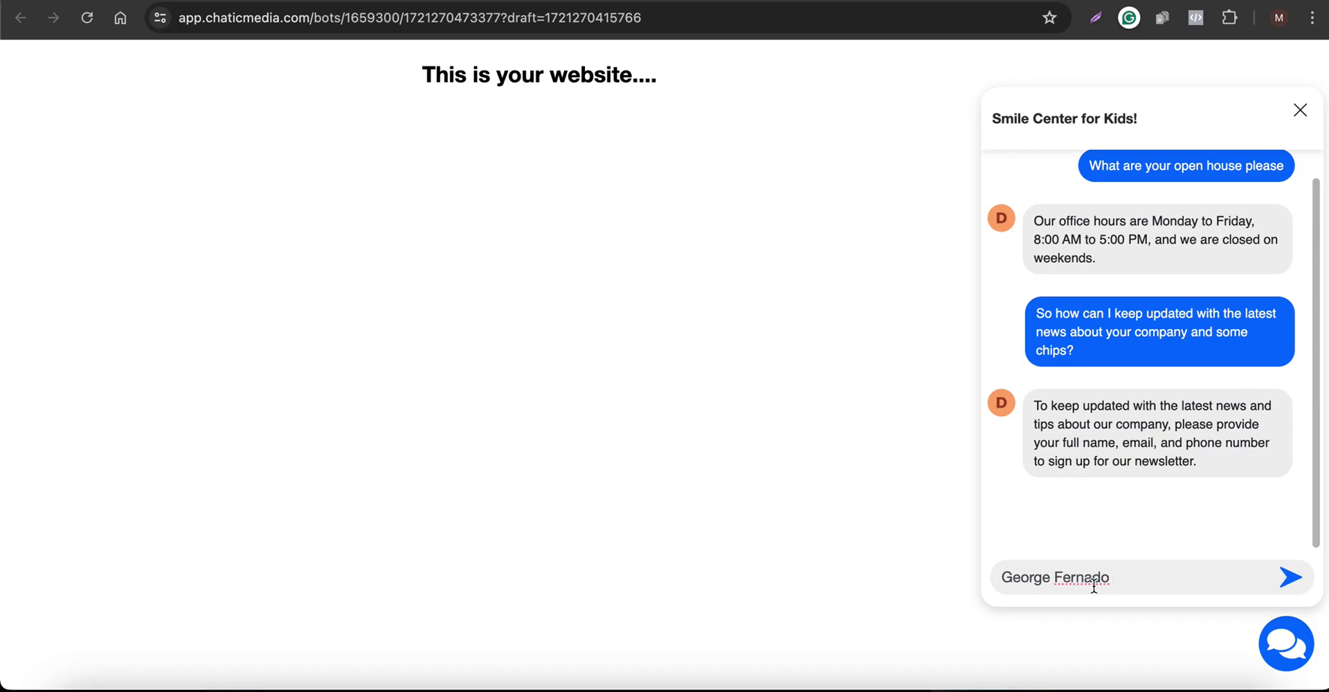
Send the chatbot the contact's full name, e-mail address and phone number, with the surname spelling corrected
double_click(1034, 576)
key("super+c")
left_click(1127, 573)
key("super+v")
right_click(1095, 578)
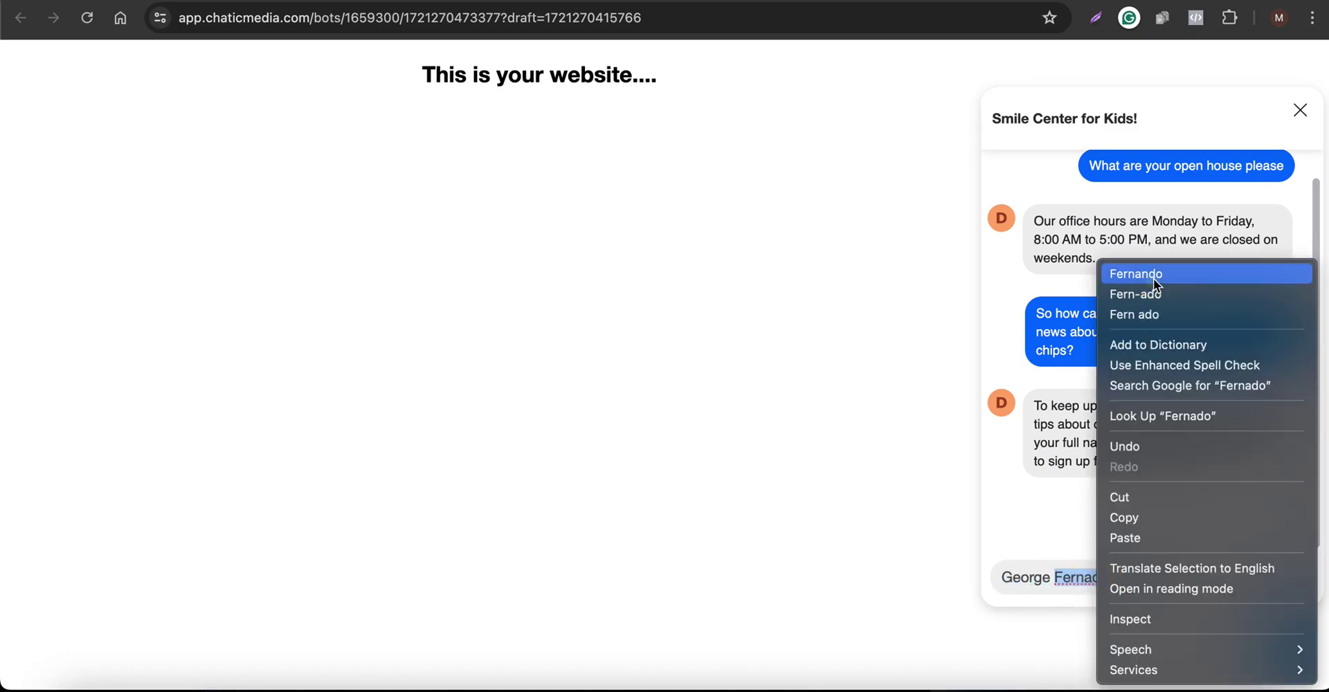
left_click(1153, 277)
left_click(1178, 577)
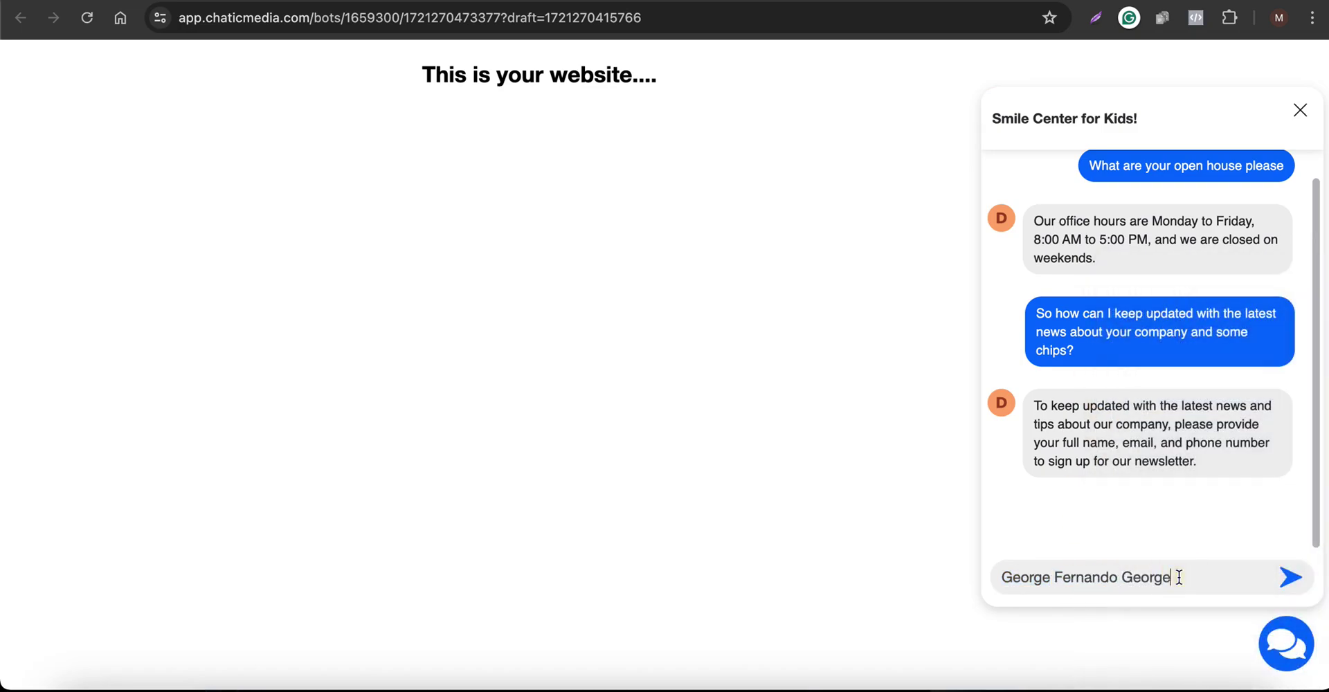
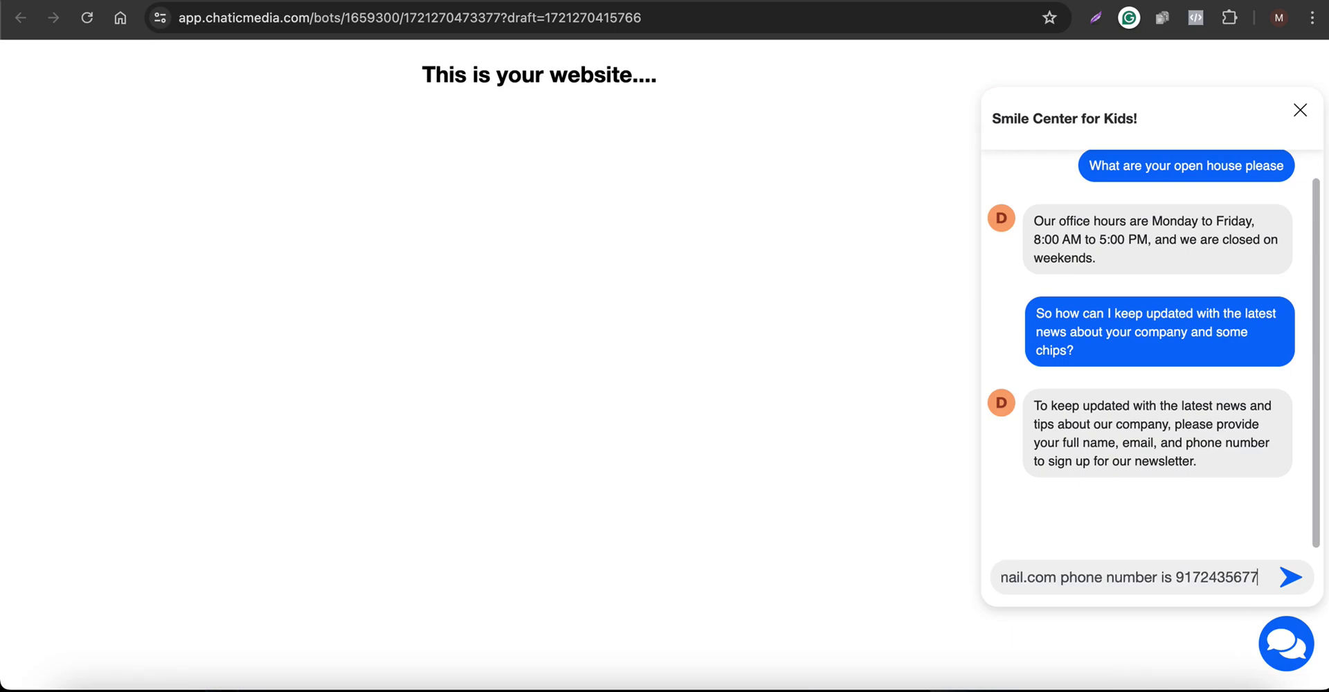
left_click(1289, 580)
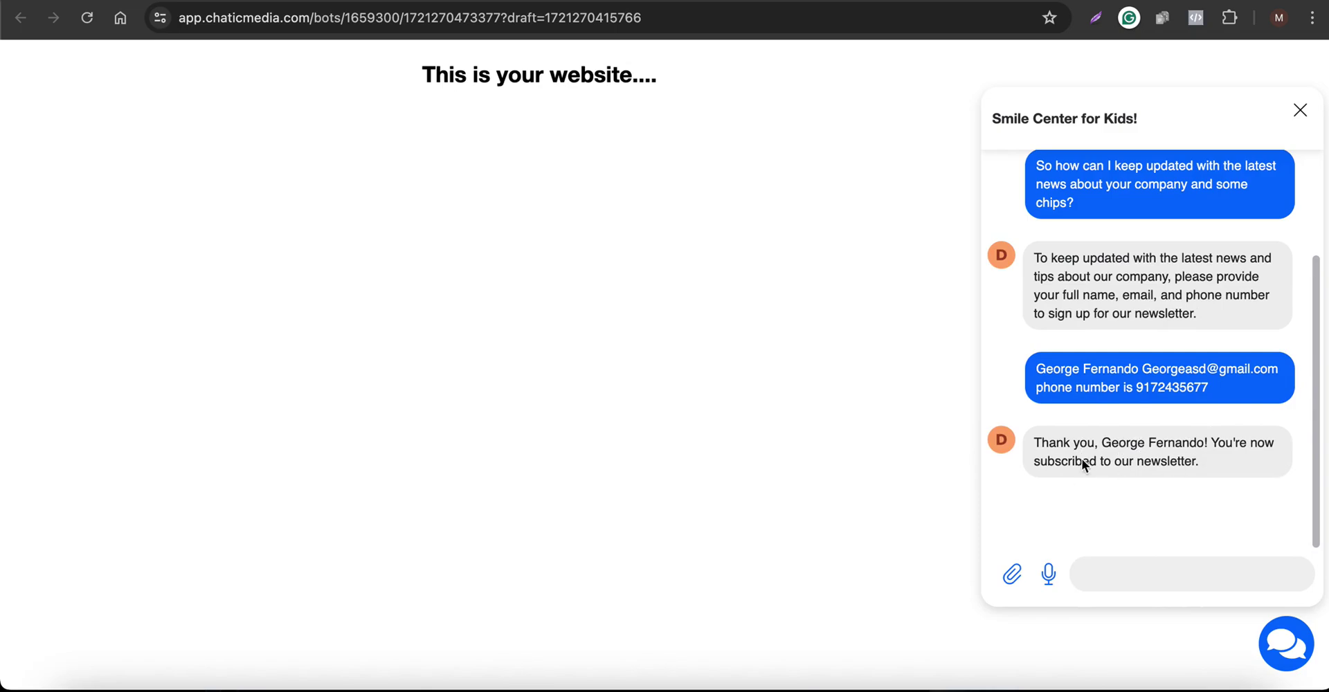
Confirm the newsletter subscription and check that the Inbox guest conversation shows the captured contact details
left_click_drag(1083, 461, 1199, 462)
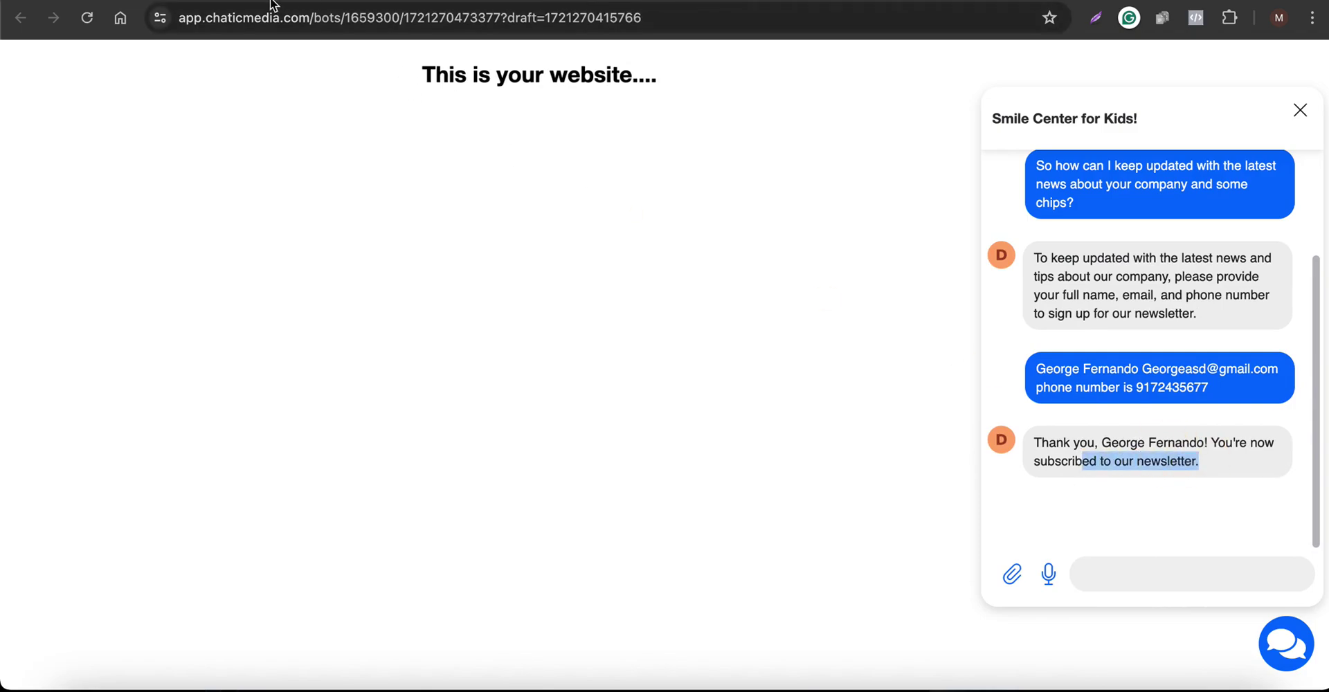
left_click(247, 2)
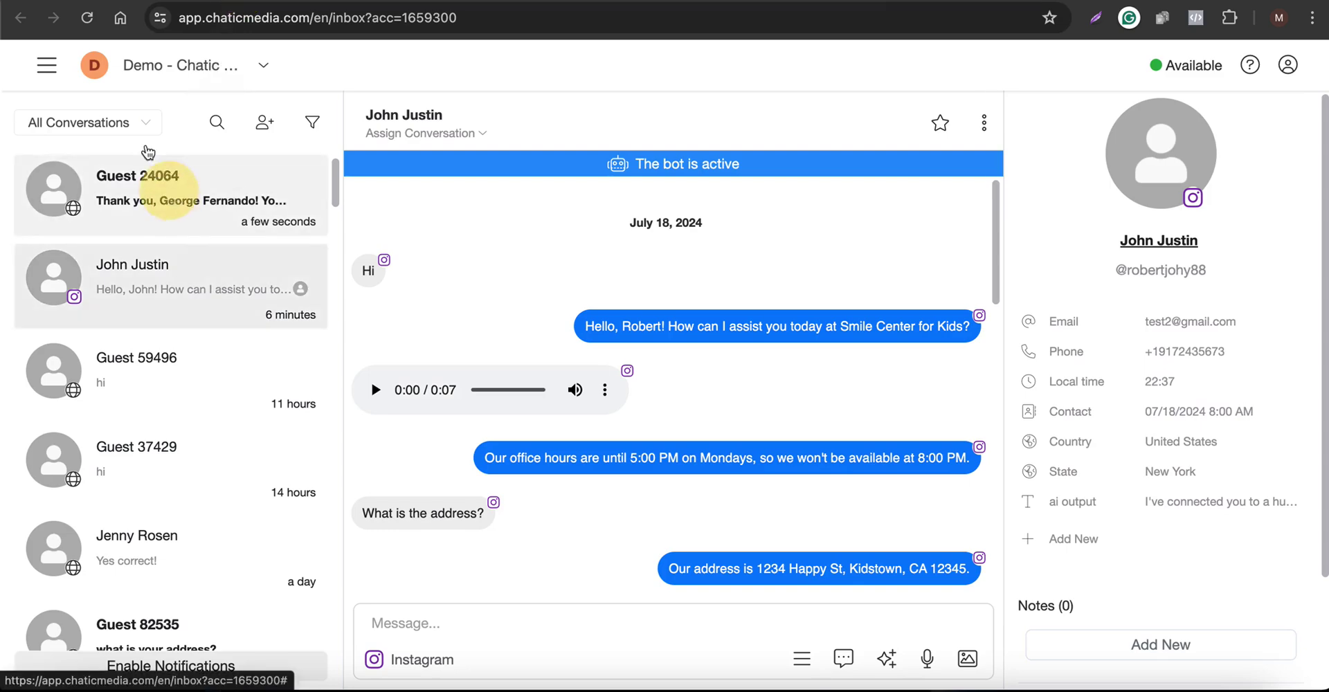
left_click(173, 174)
left_click(93, 15)
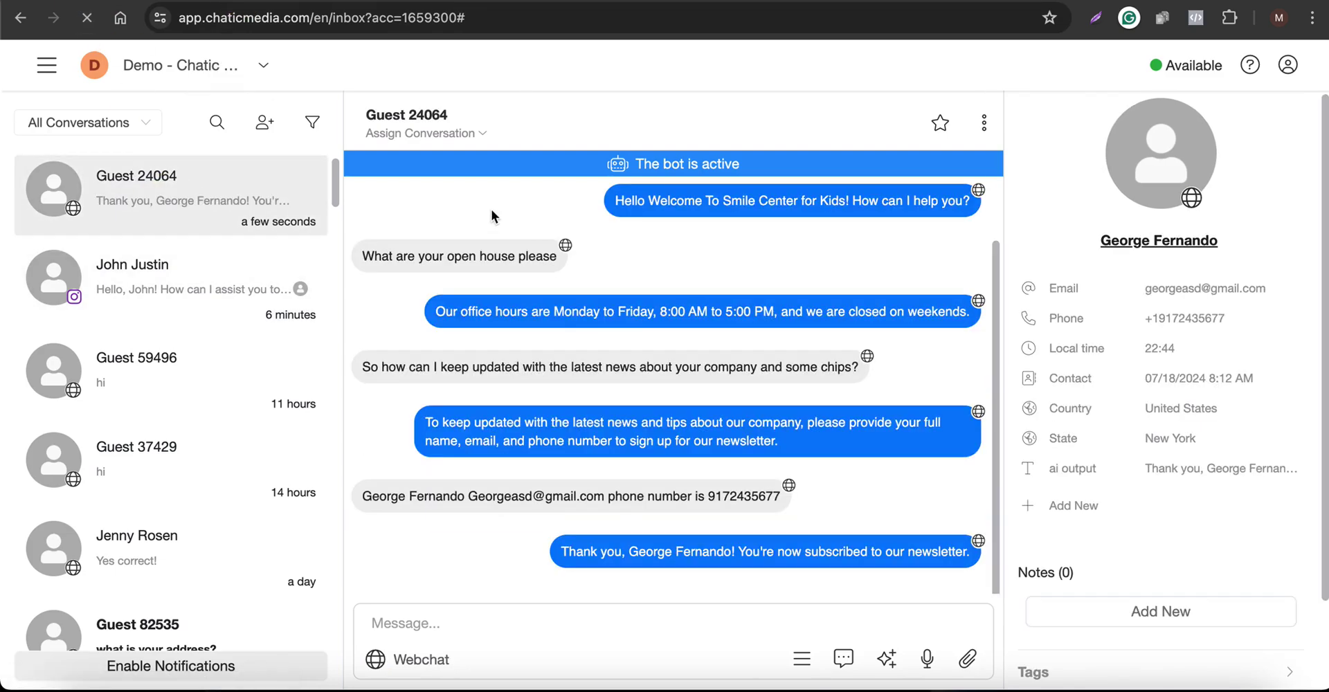